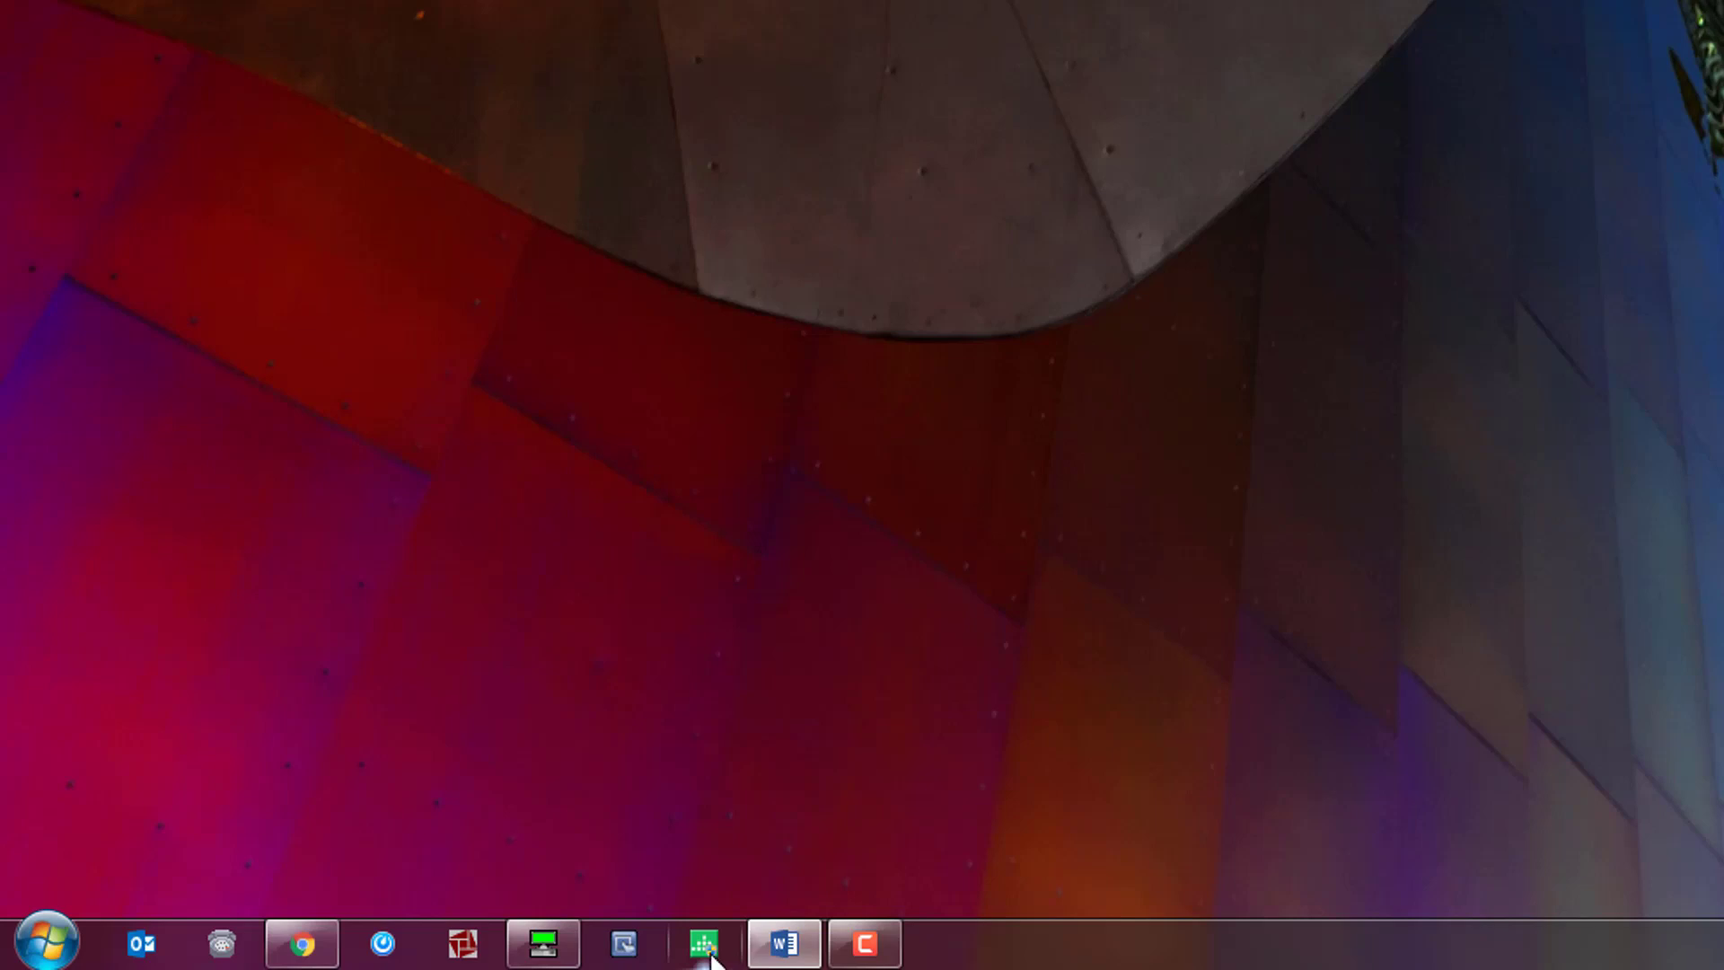
# Step: Launch MAPware-7000 from the Maple Systems programs, allow it to make changes, and start a new project
pyautogui.click(45, 953)
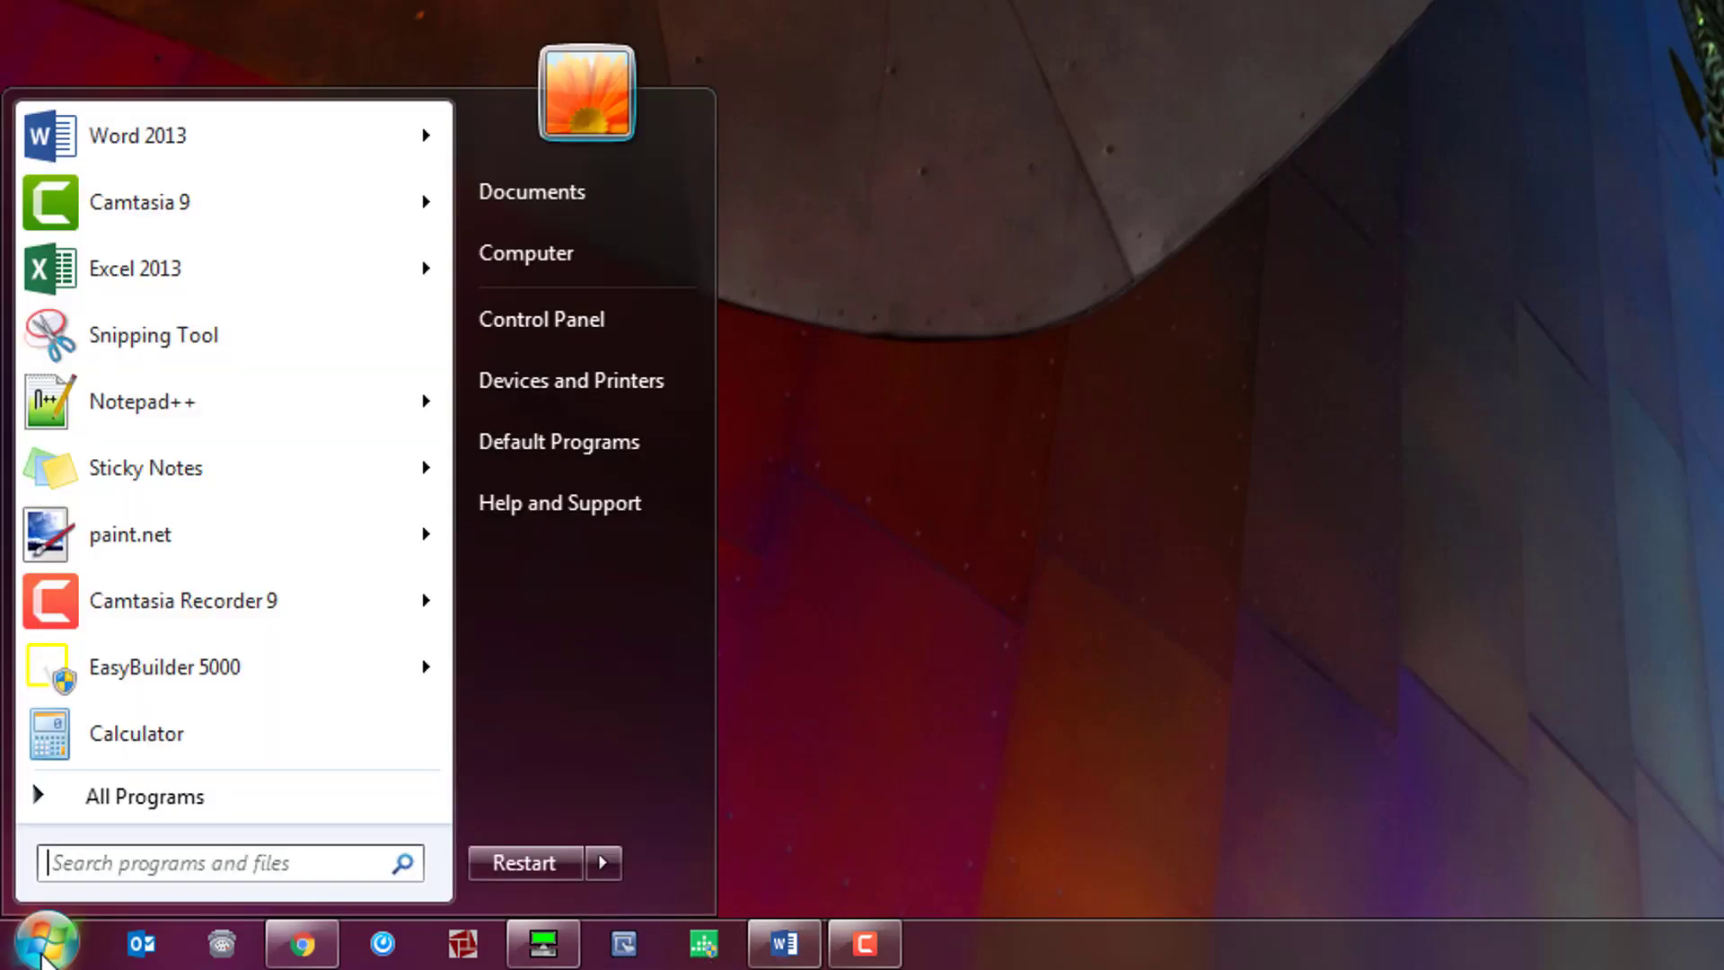
pyautogui.click(61, 792)
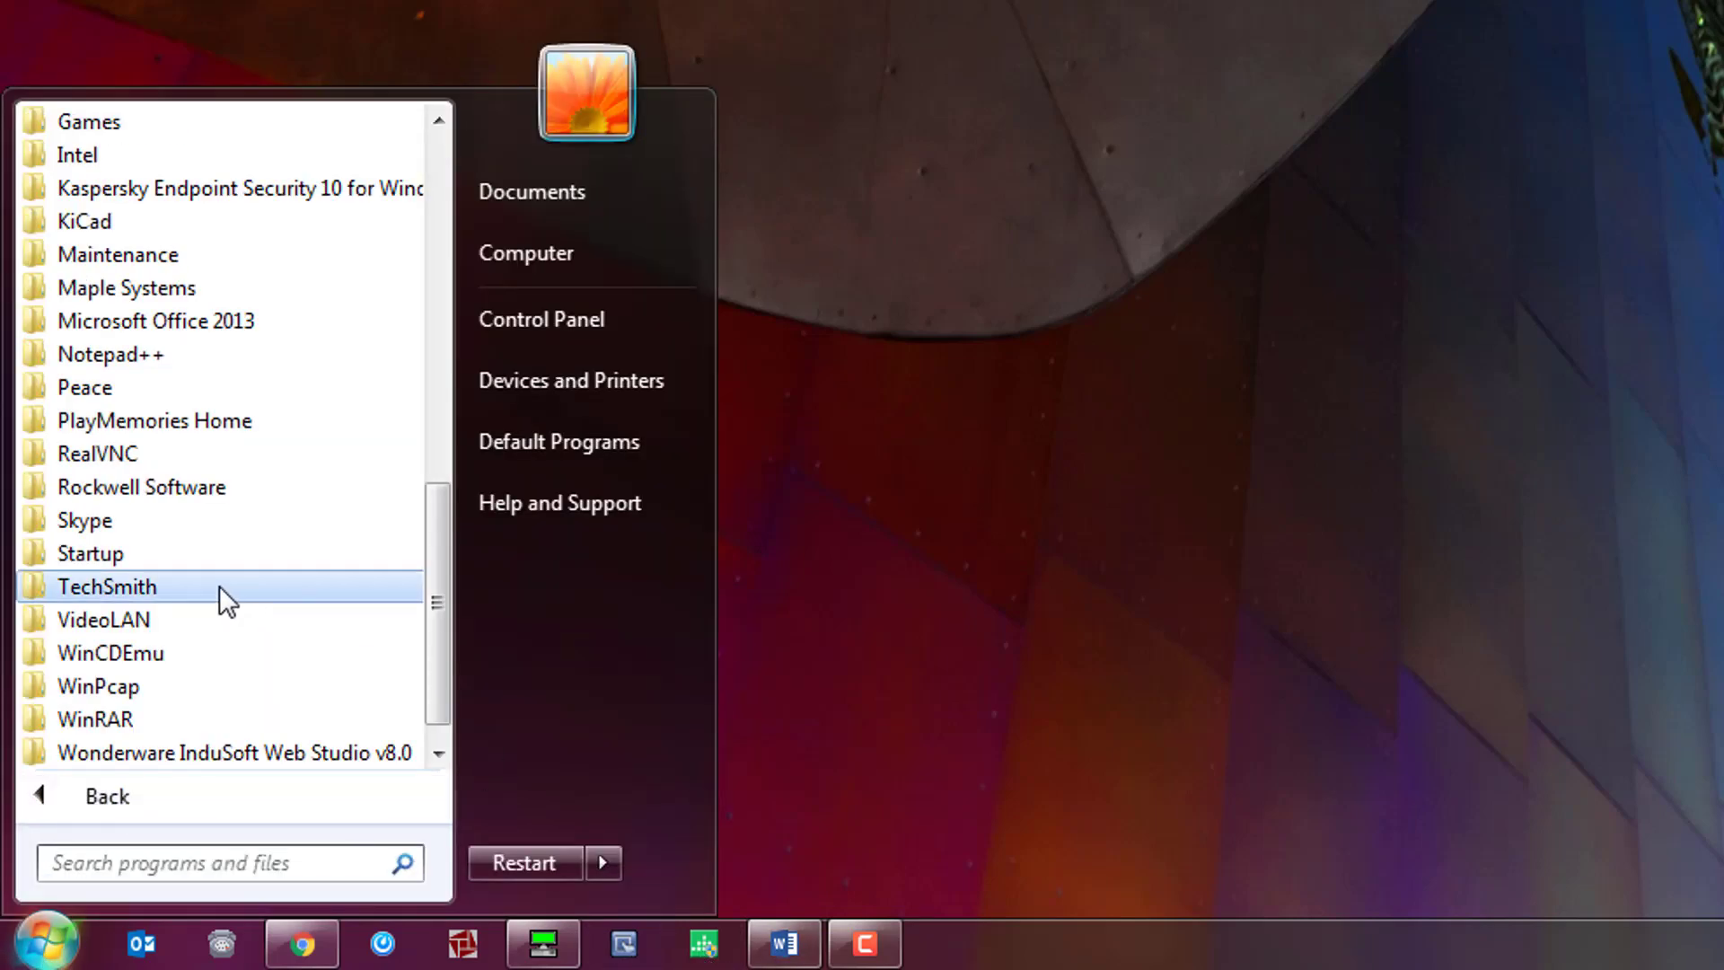
pyautogui.click(140, 287)
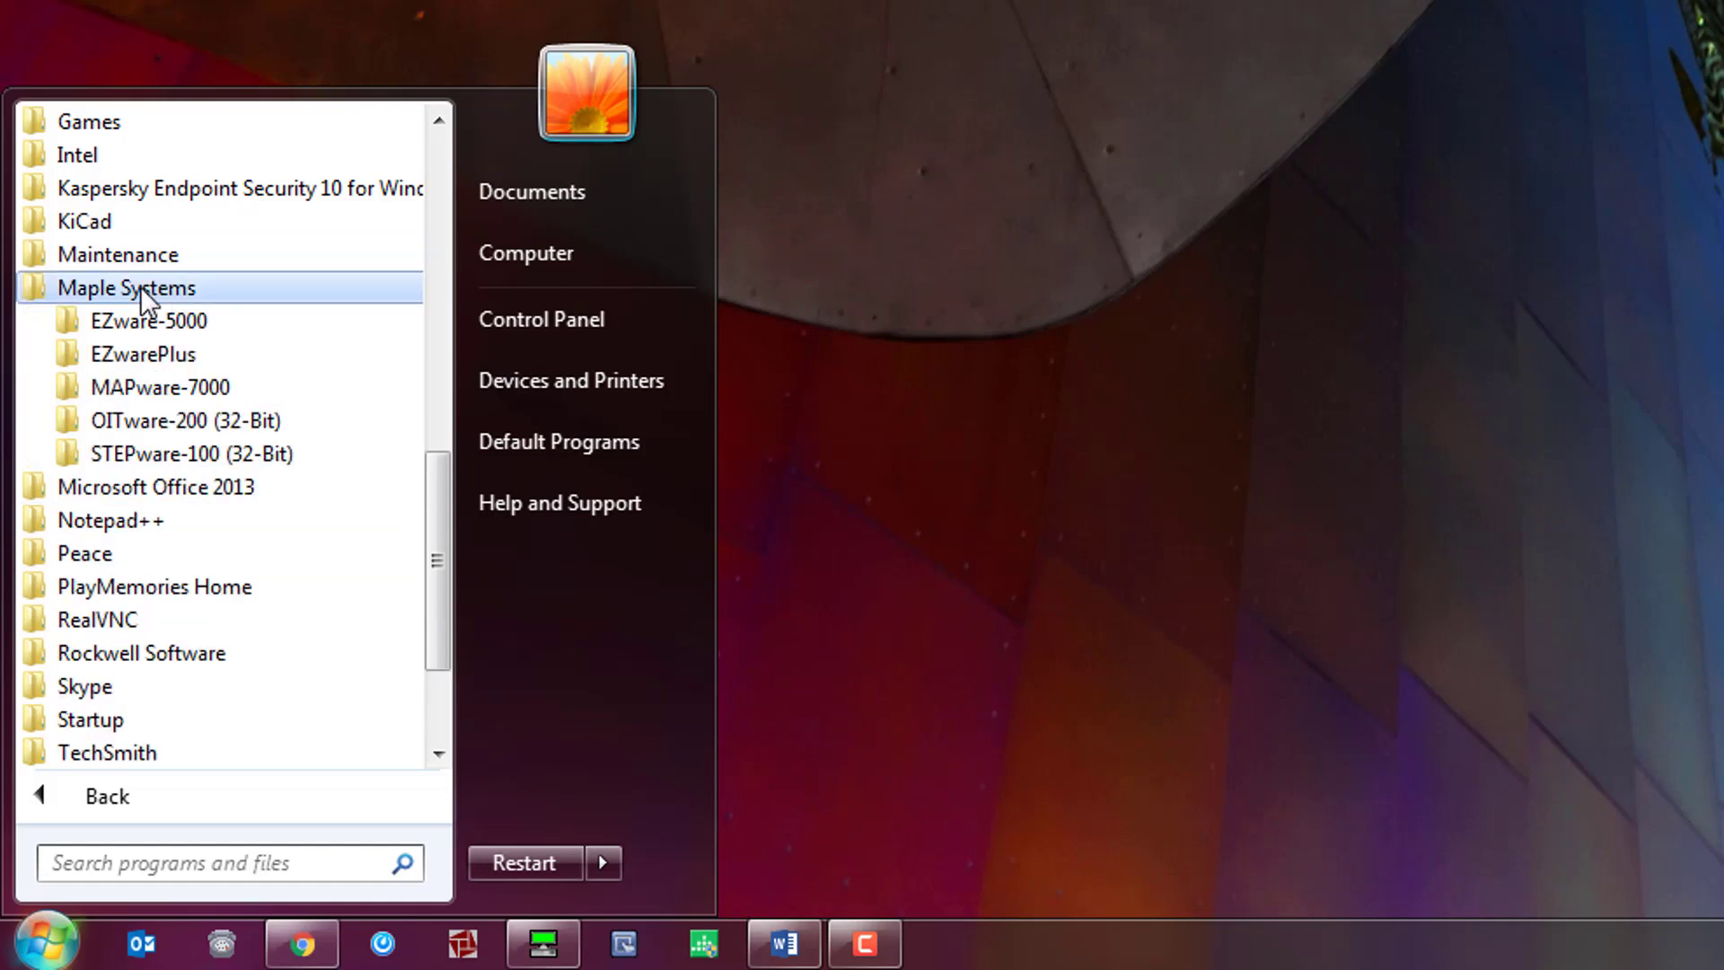
pyautogui.click(131, 387)
pyautogui.click(159, 655)
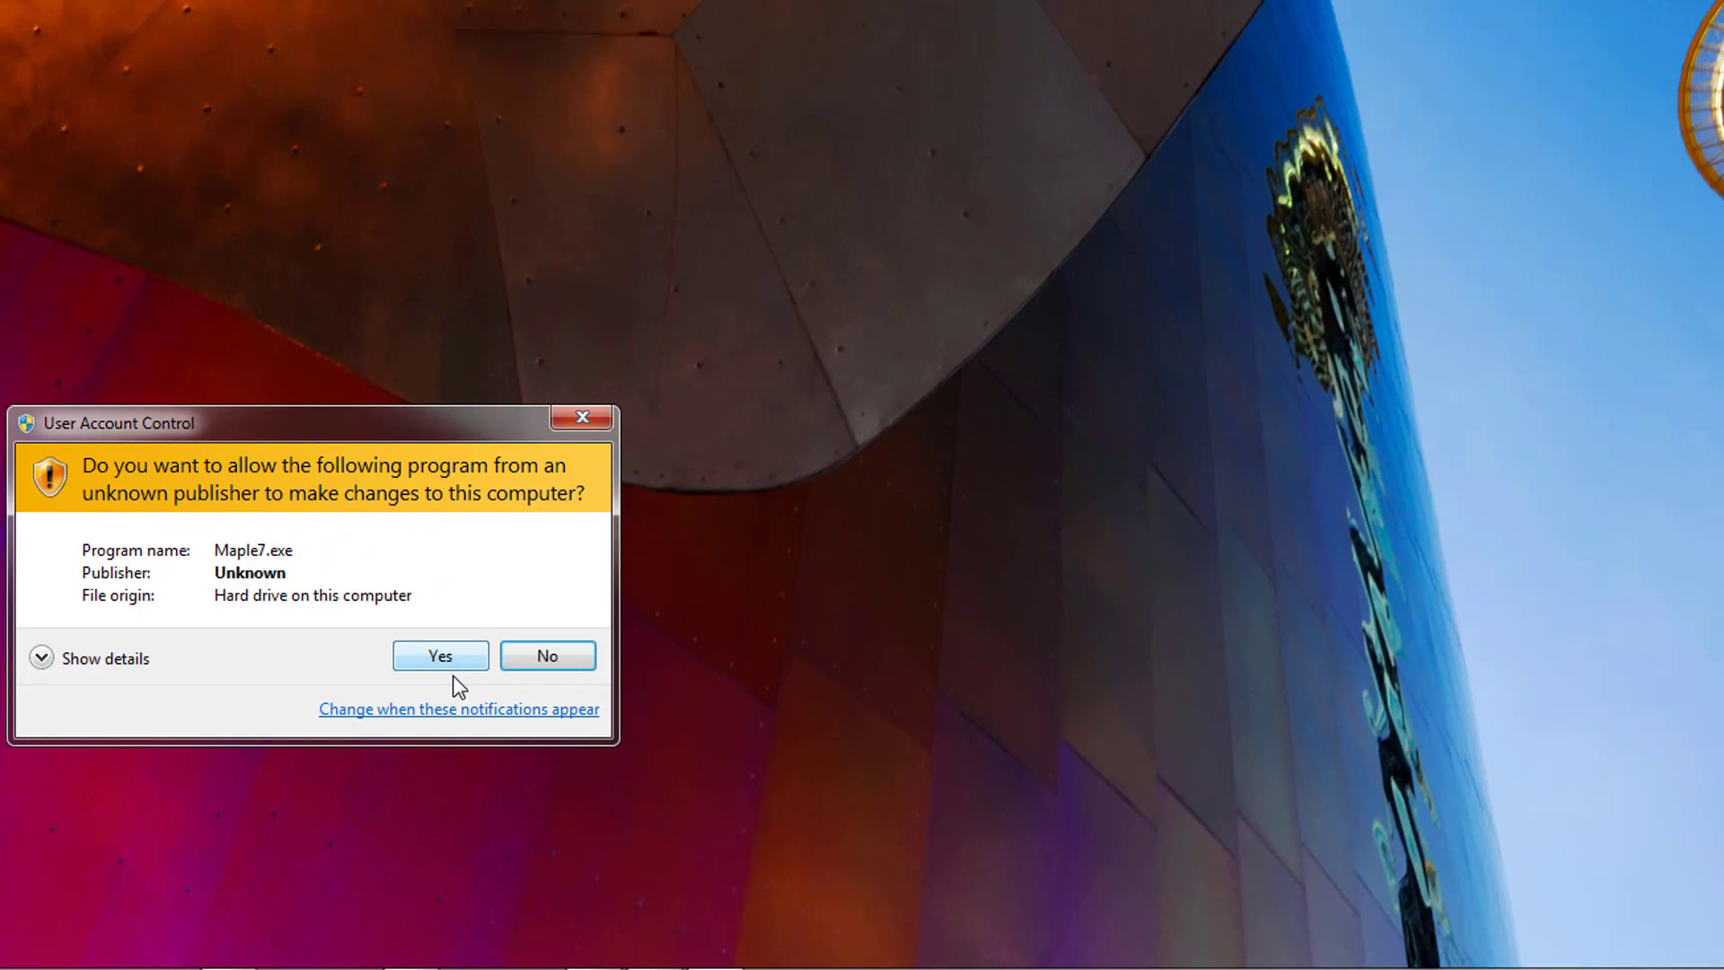
pyautogui.click(557, 554)
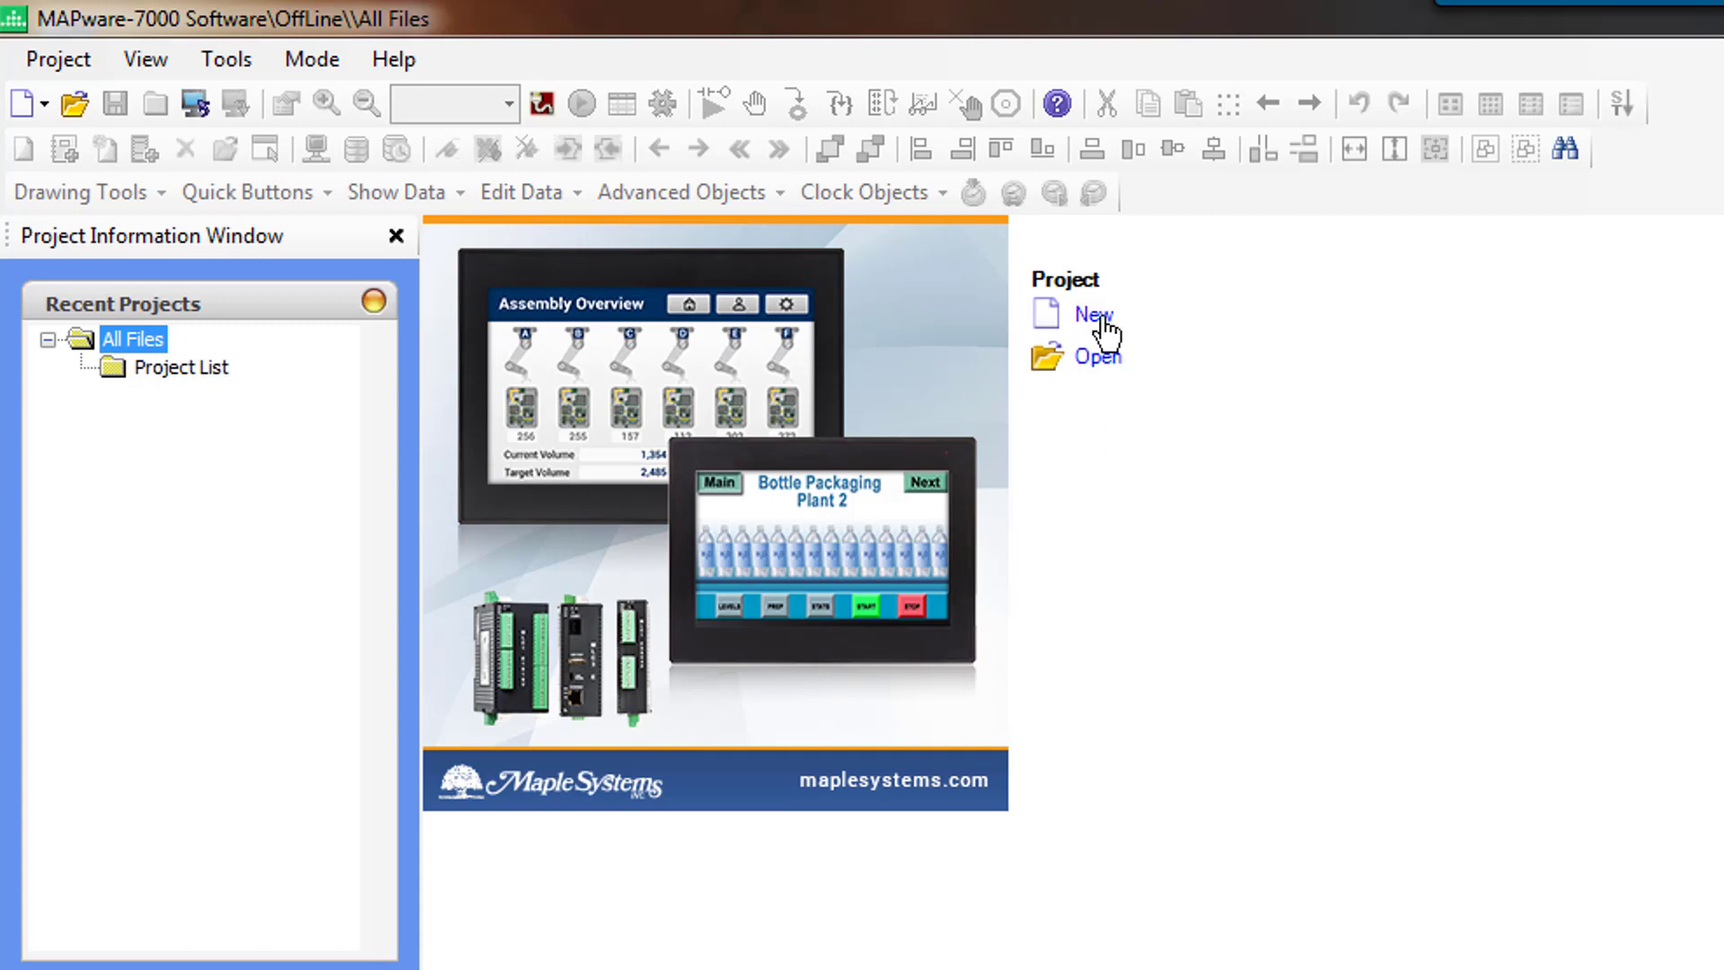
pyautogui.click(61, 59)
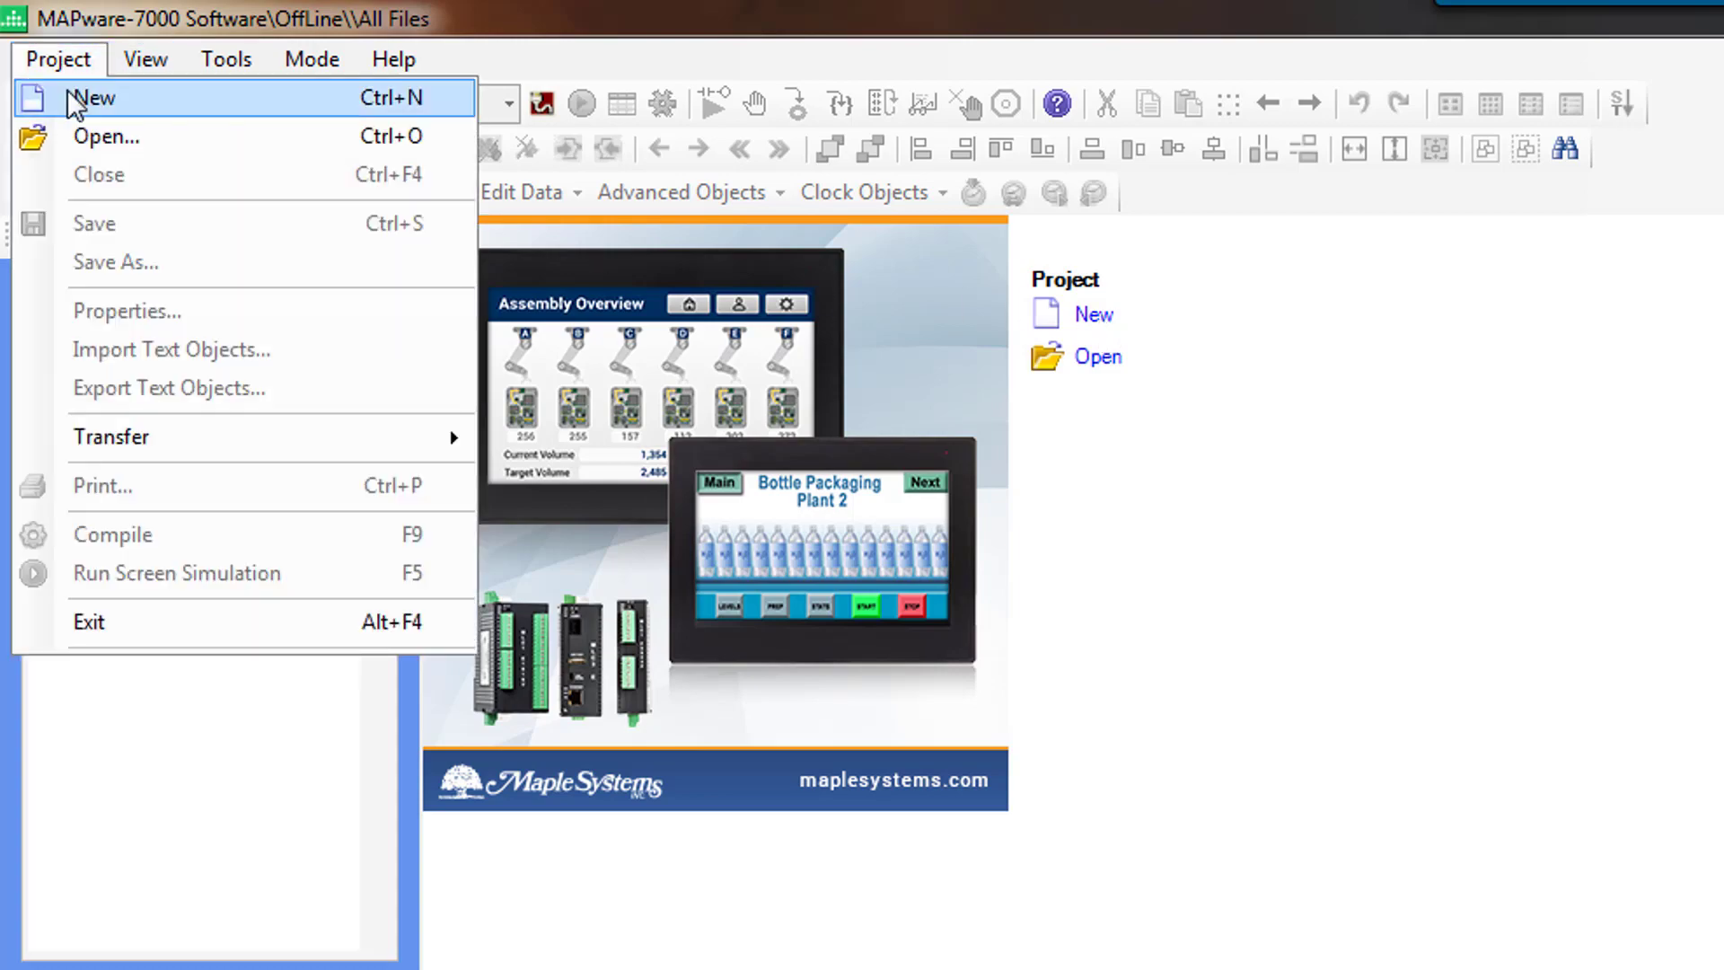
pyautogui.click(81, 98)
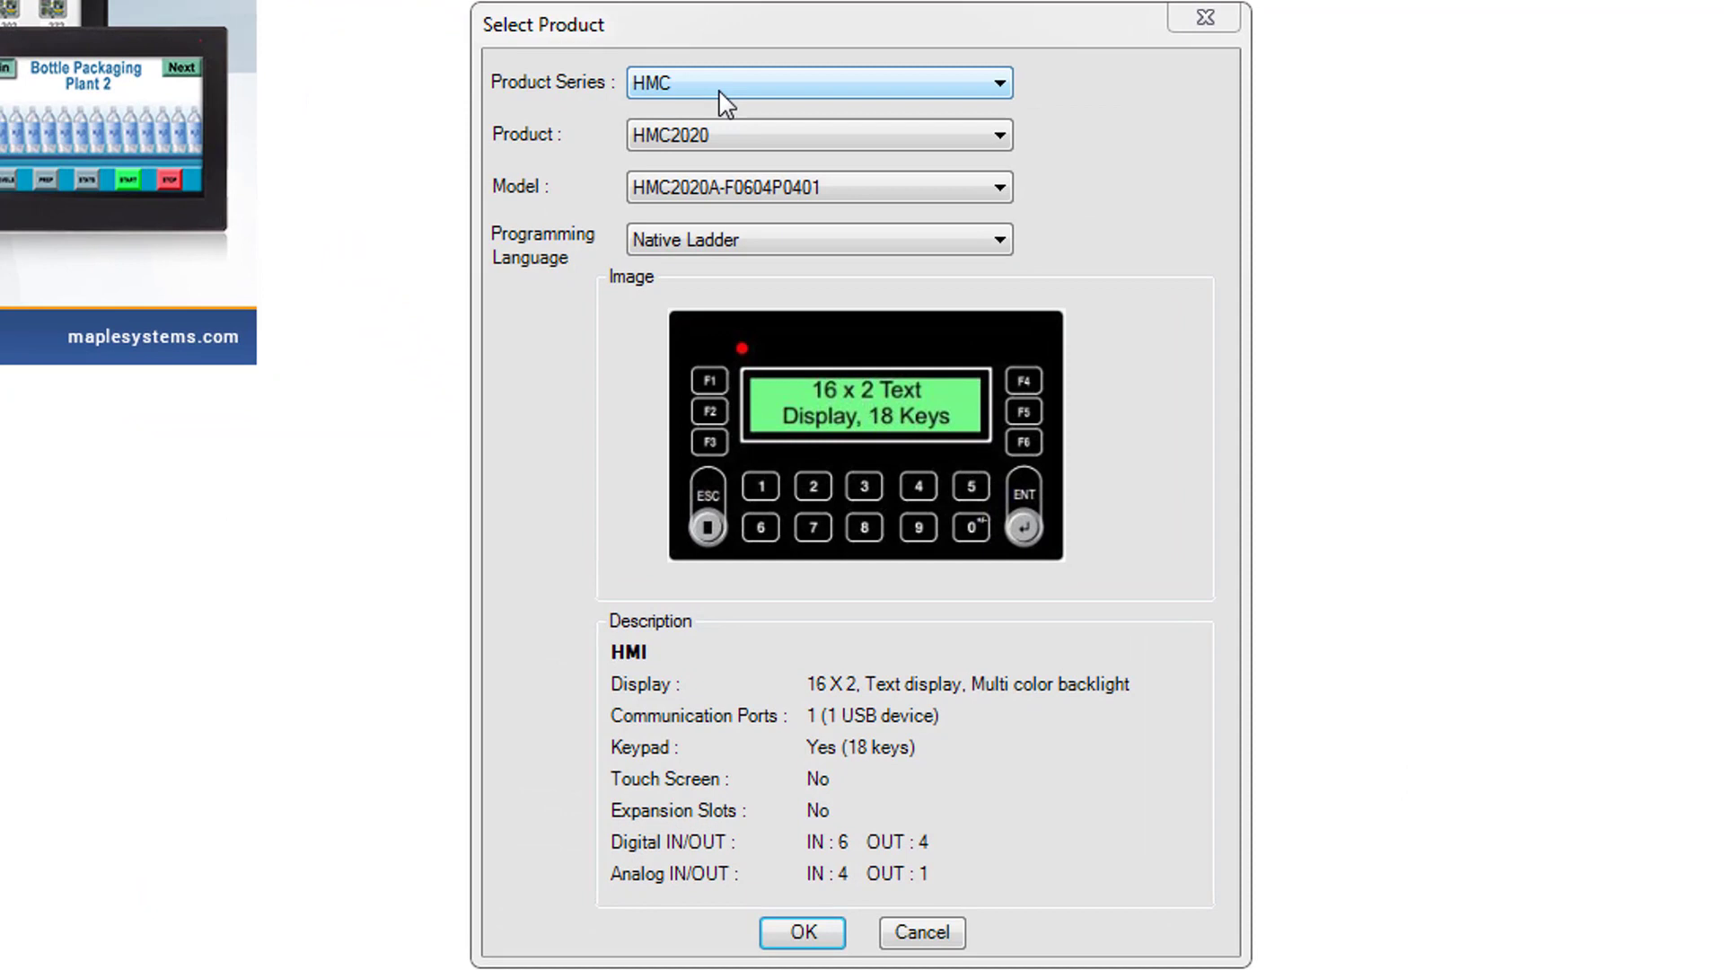
# Step: Preview the MLC product series and return the selection to HMC
pyautogui.click(767, 257)
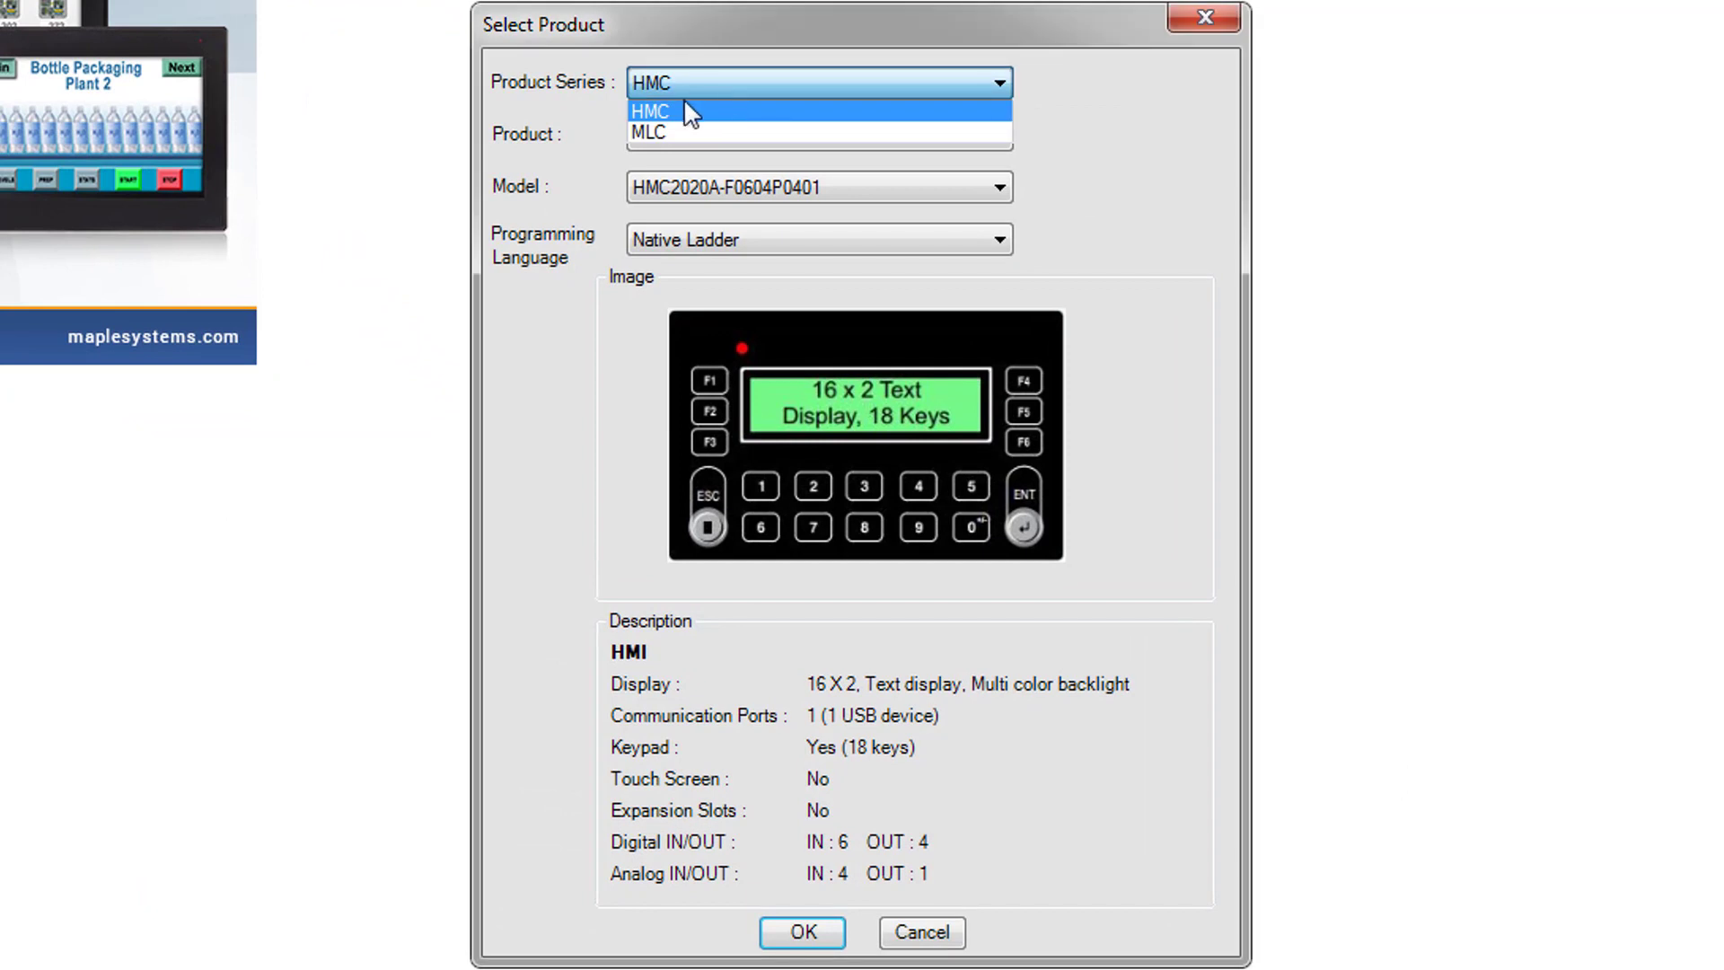
pyautogui.click(678, 133)
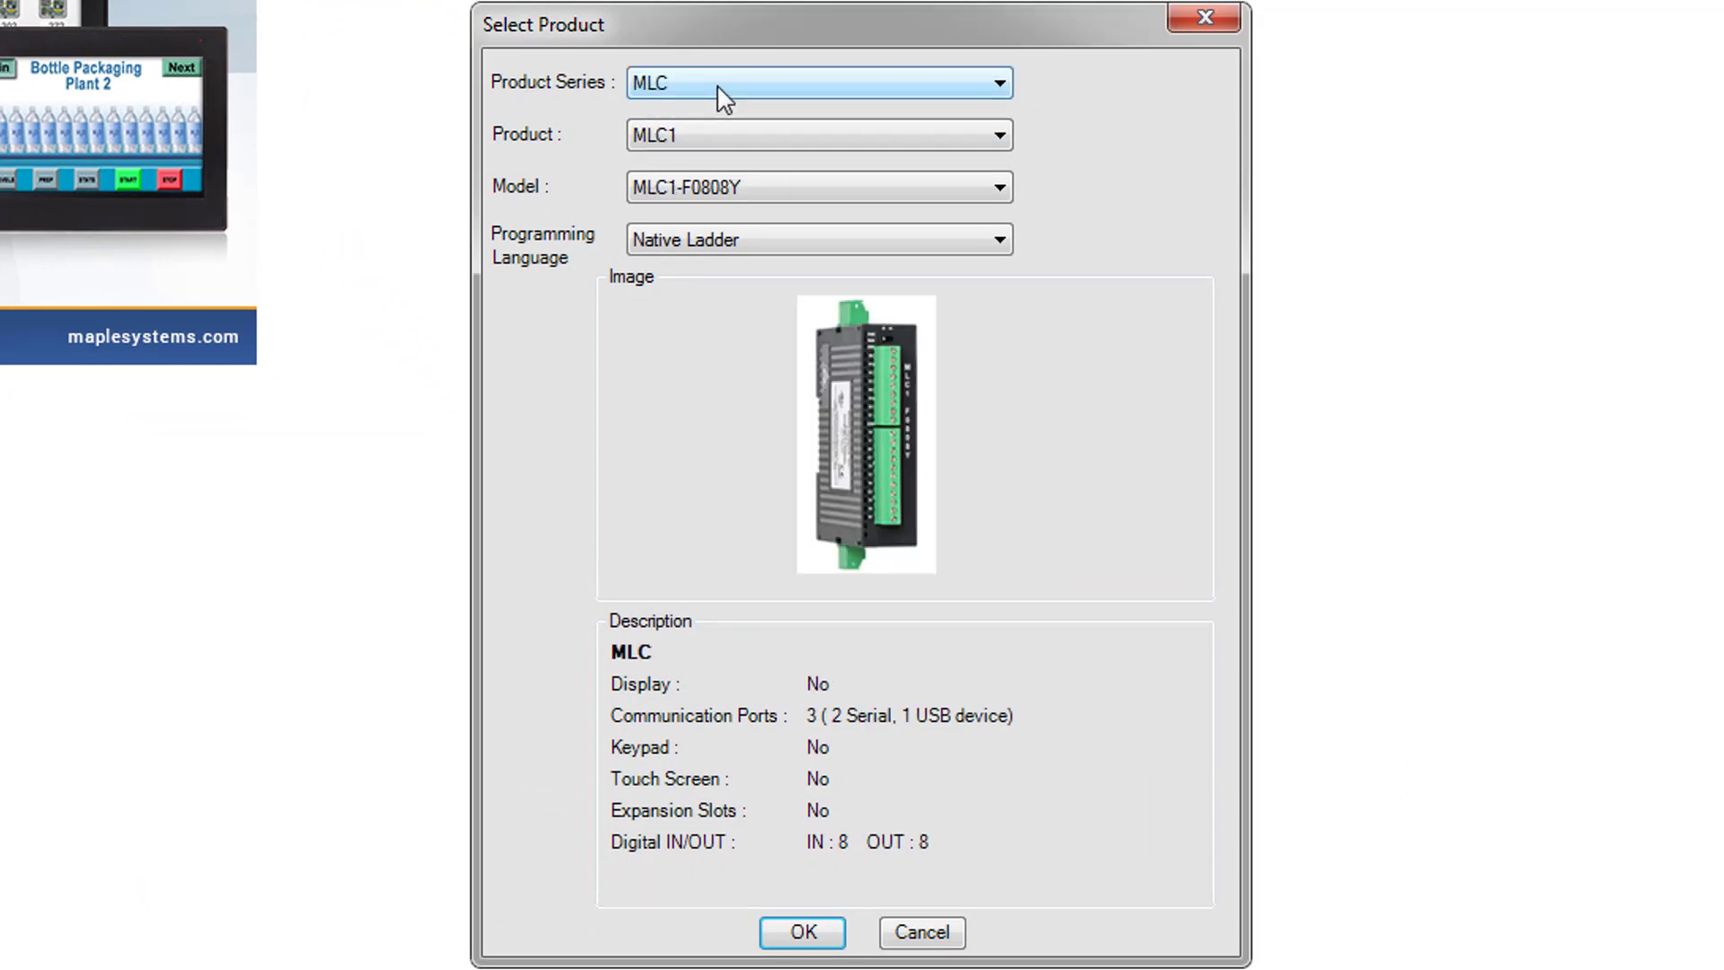
pyautogui.click(747, 94)
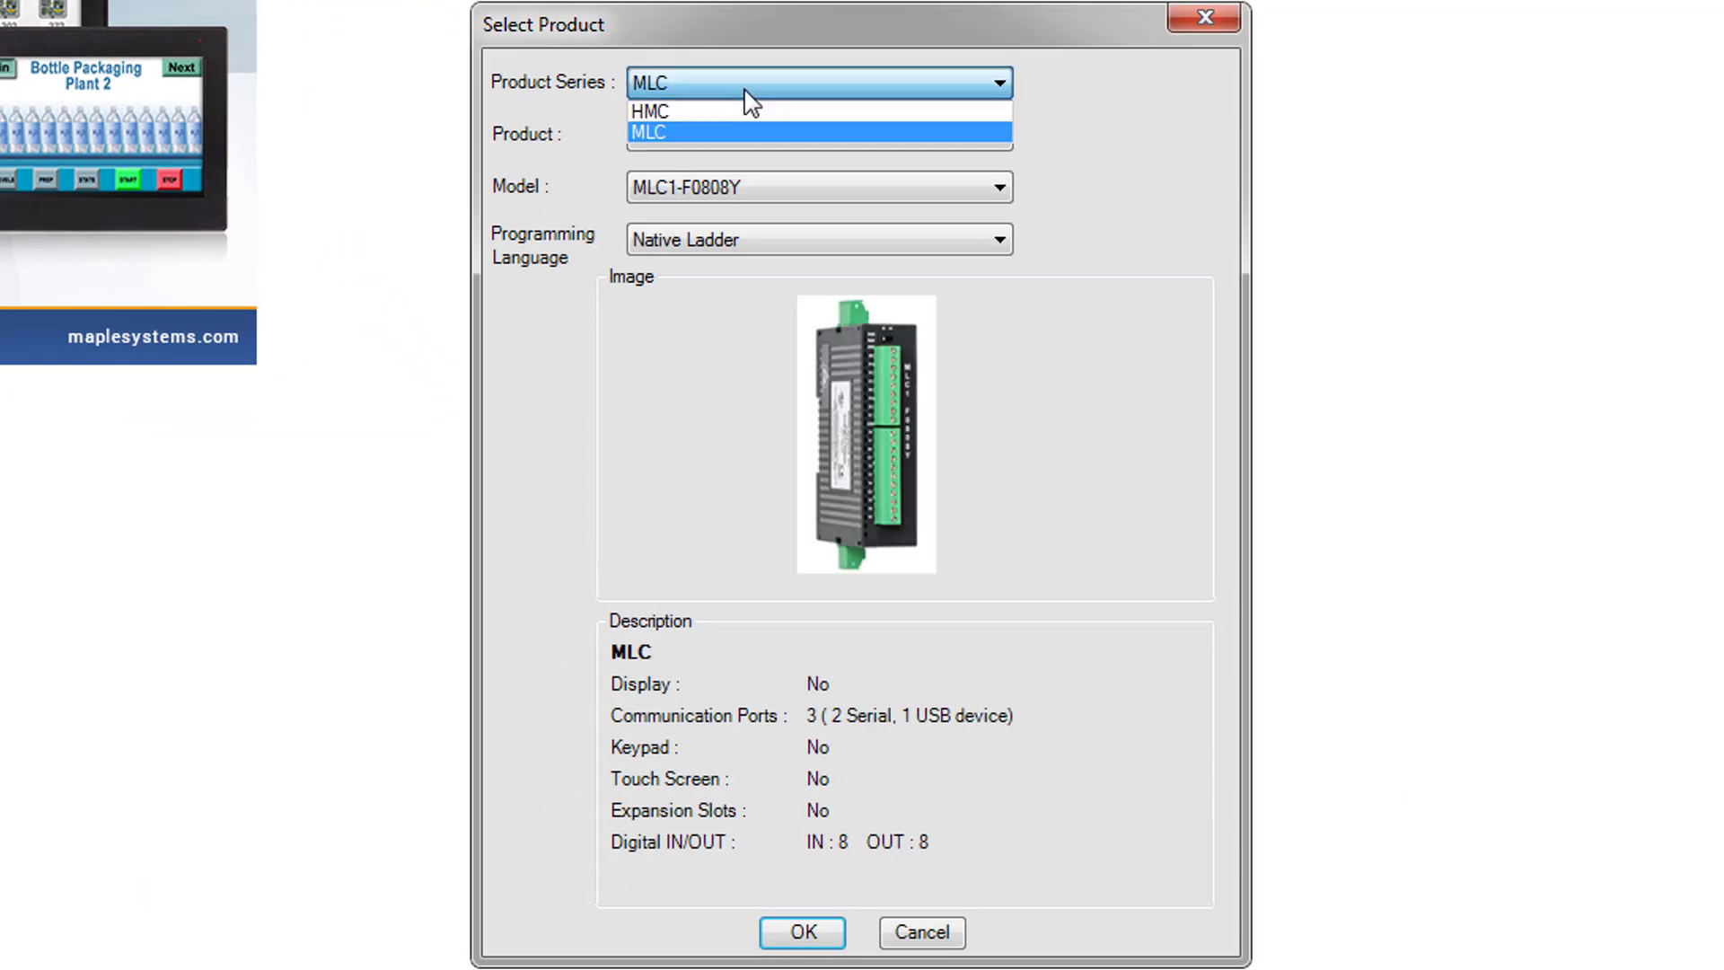
pyautogui.click(741, 108)
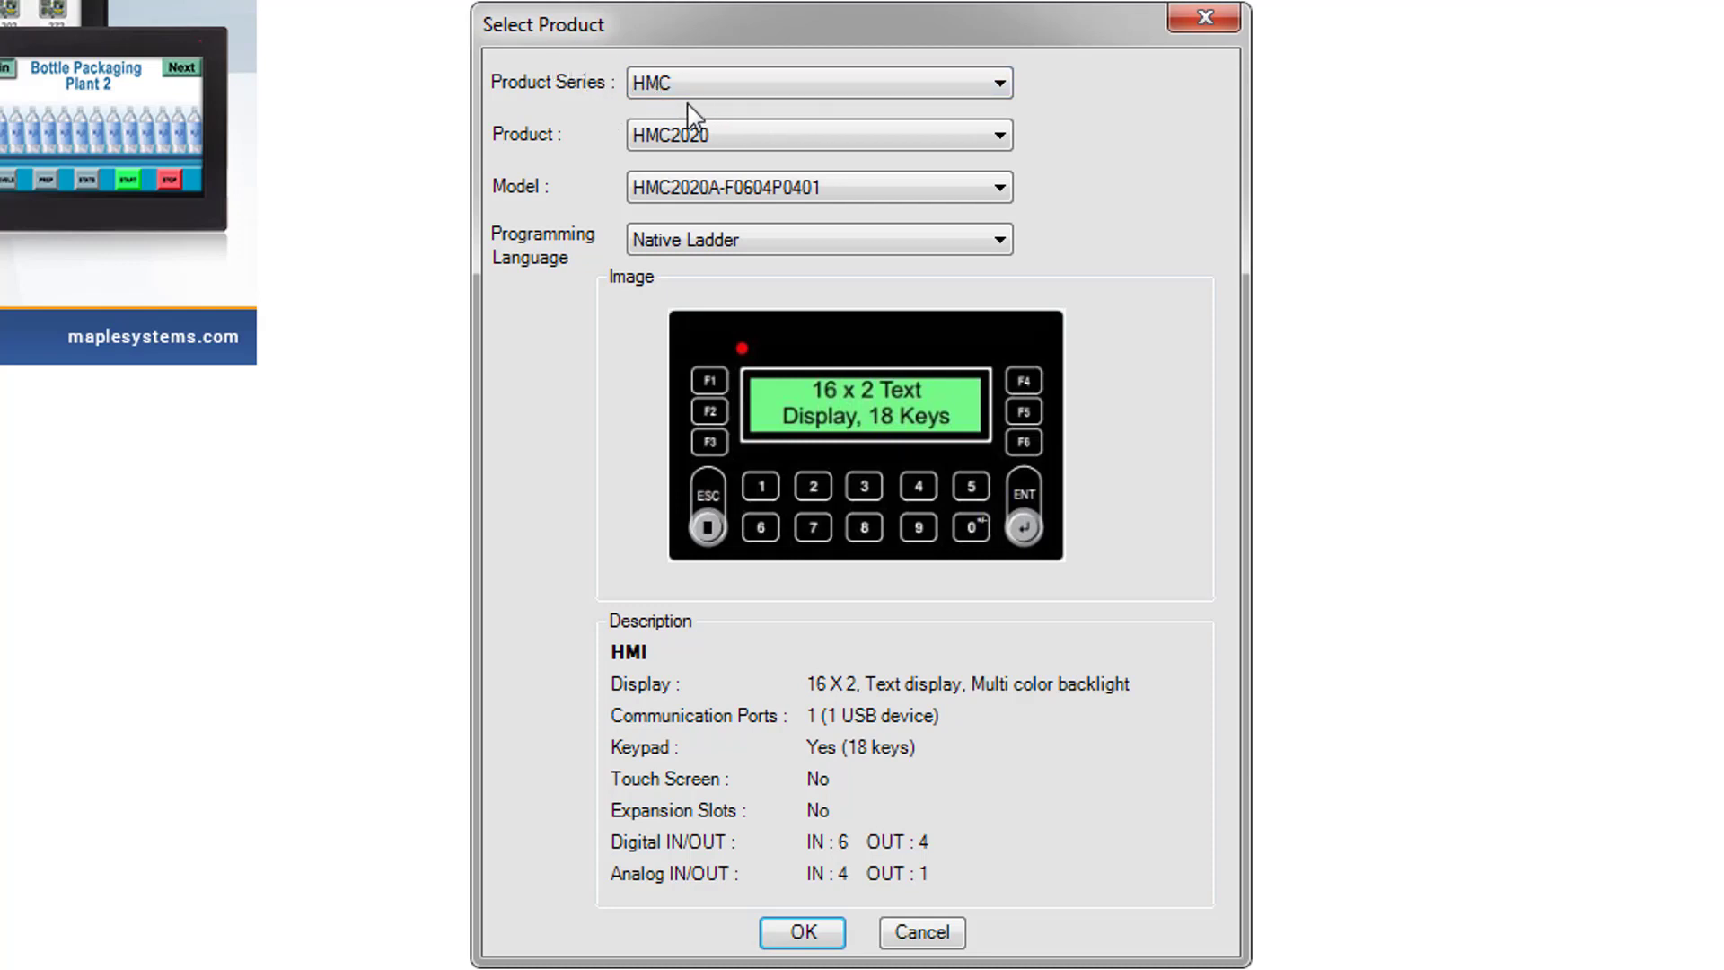
# Step: Select the HMC3102 product with model HMC3102A-M for the new project
pyautogui.click(788, 138)
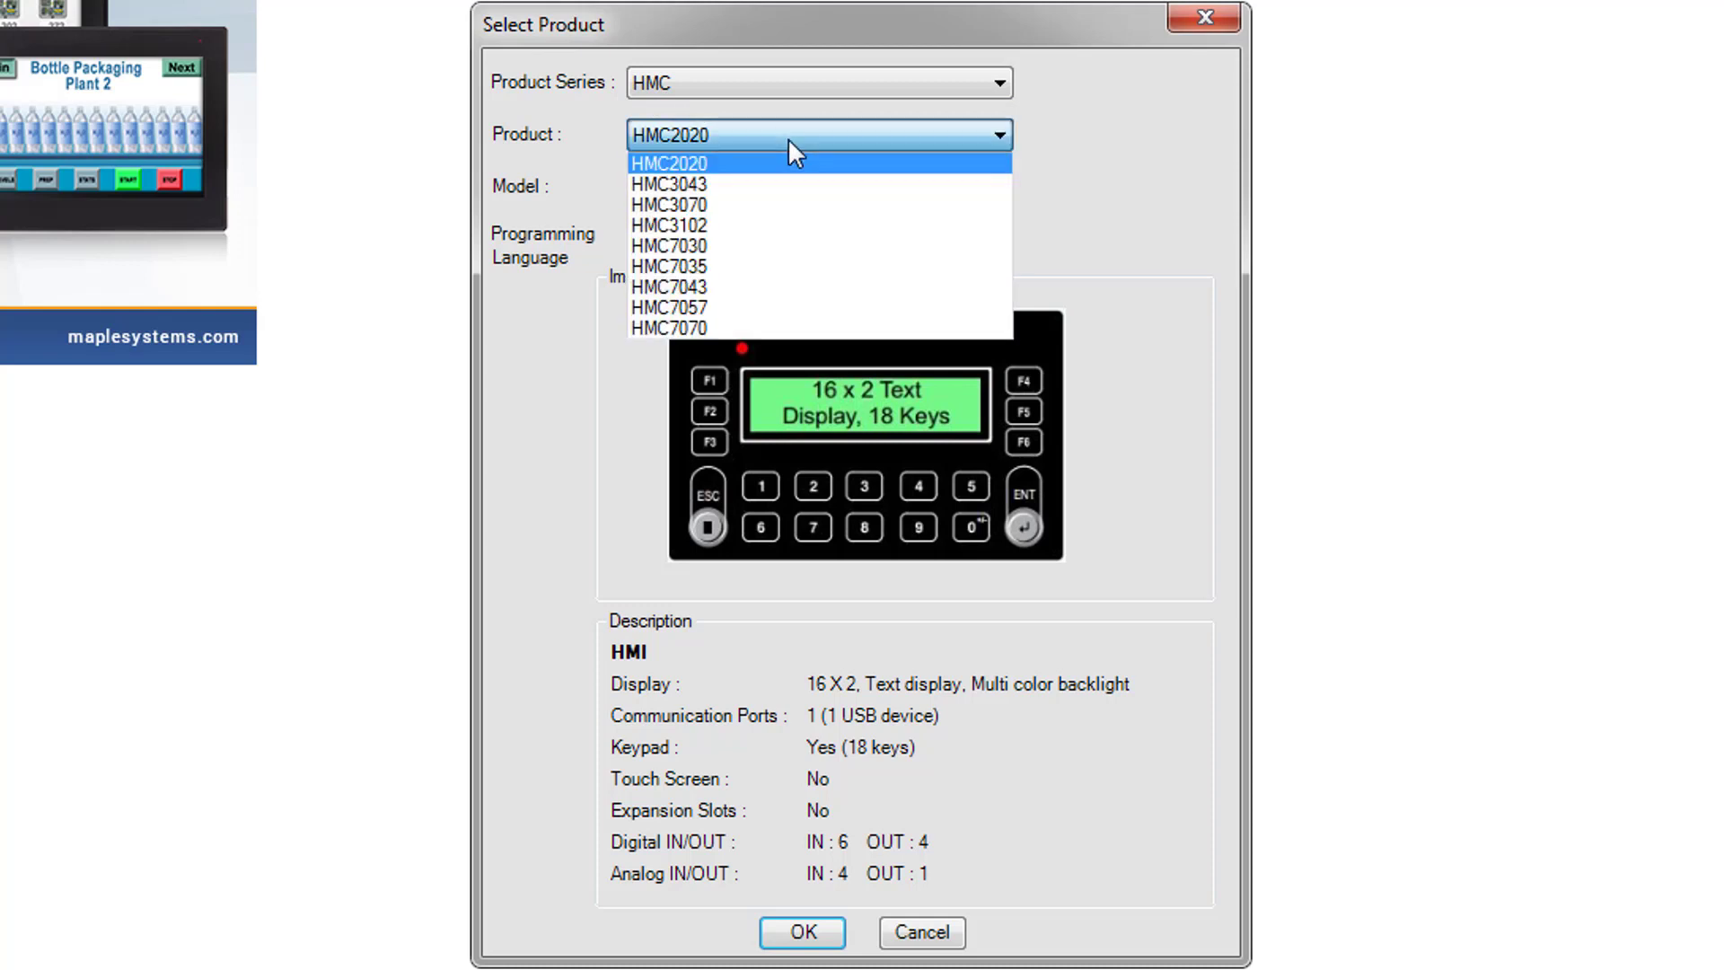
pyautogui.click(816, 230)
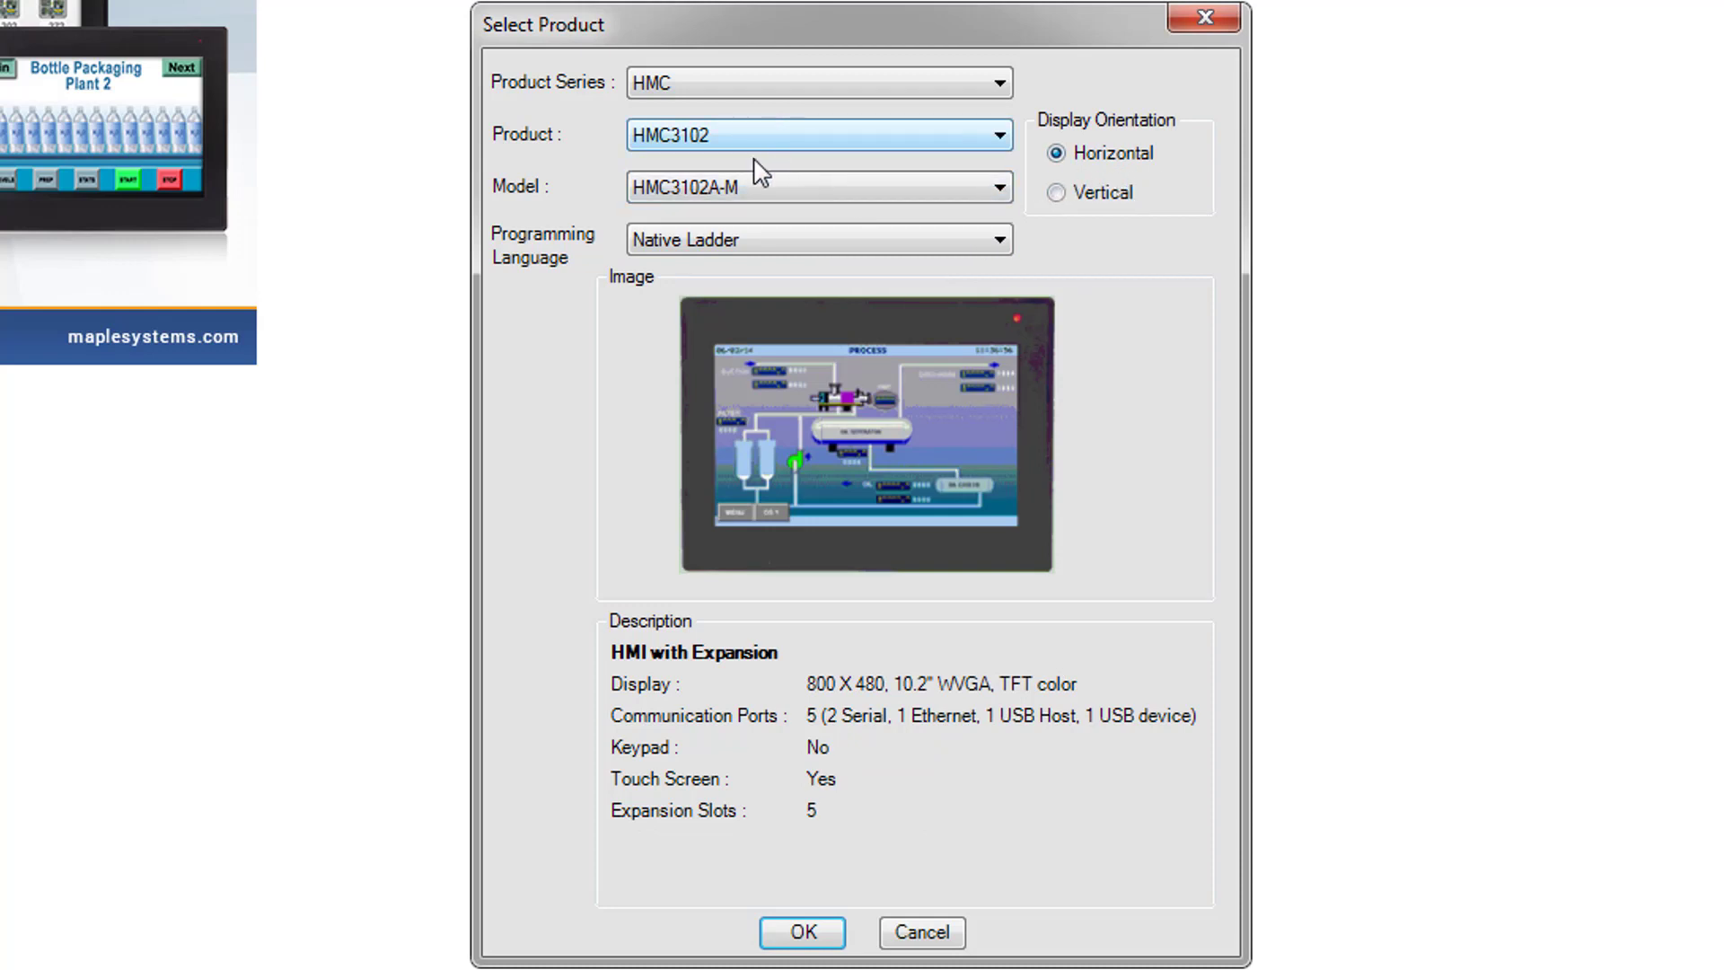
pyautogui.click(794, 190)
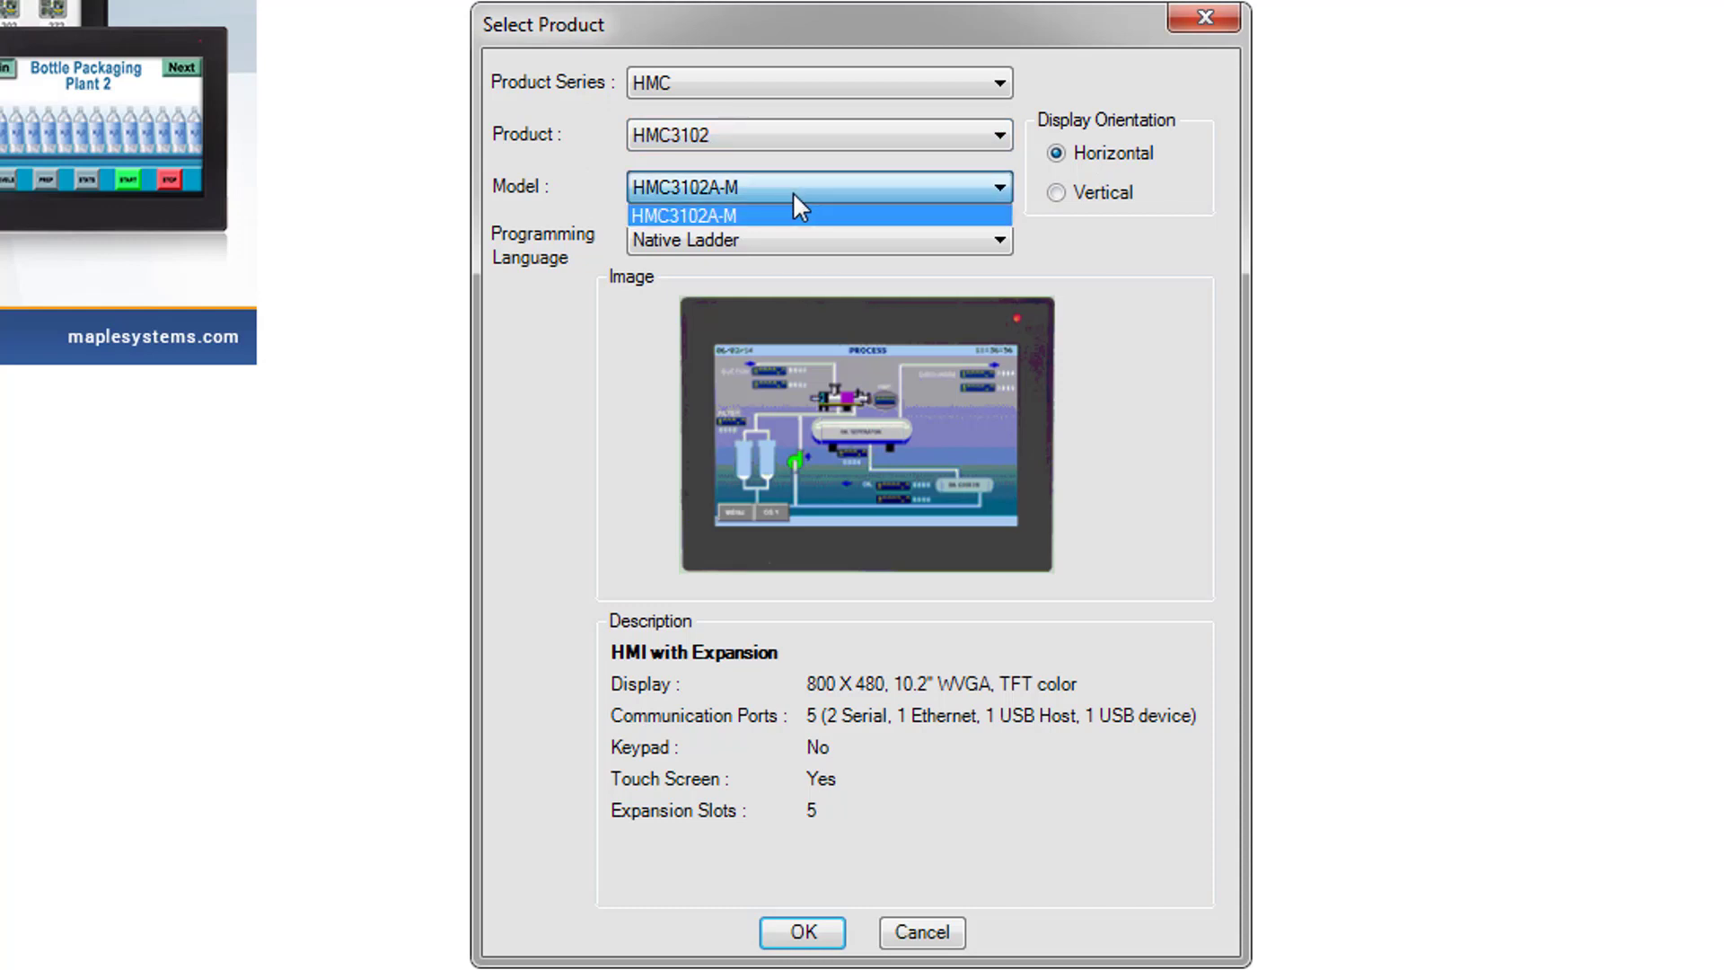
pyautogui.click(794, 192)
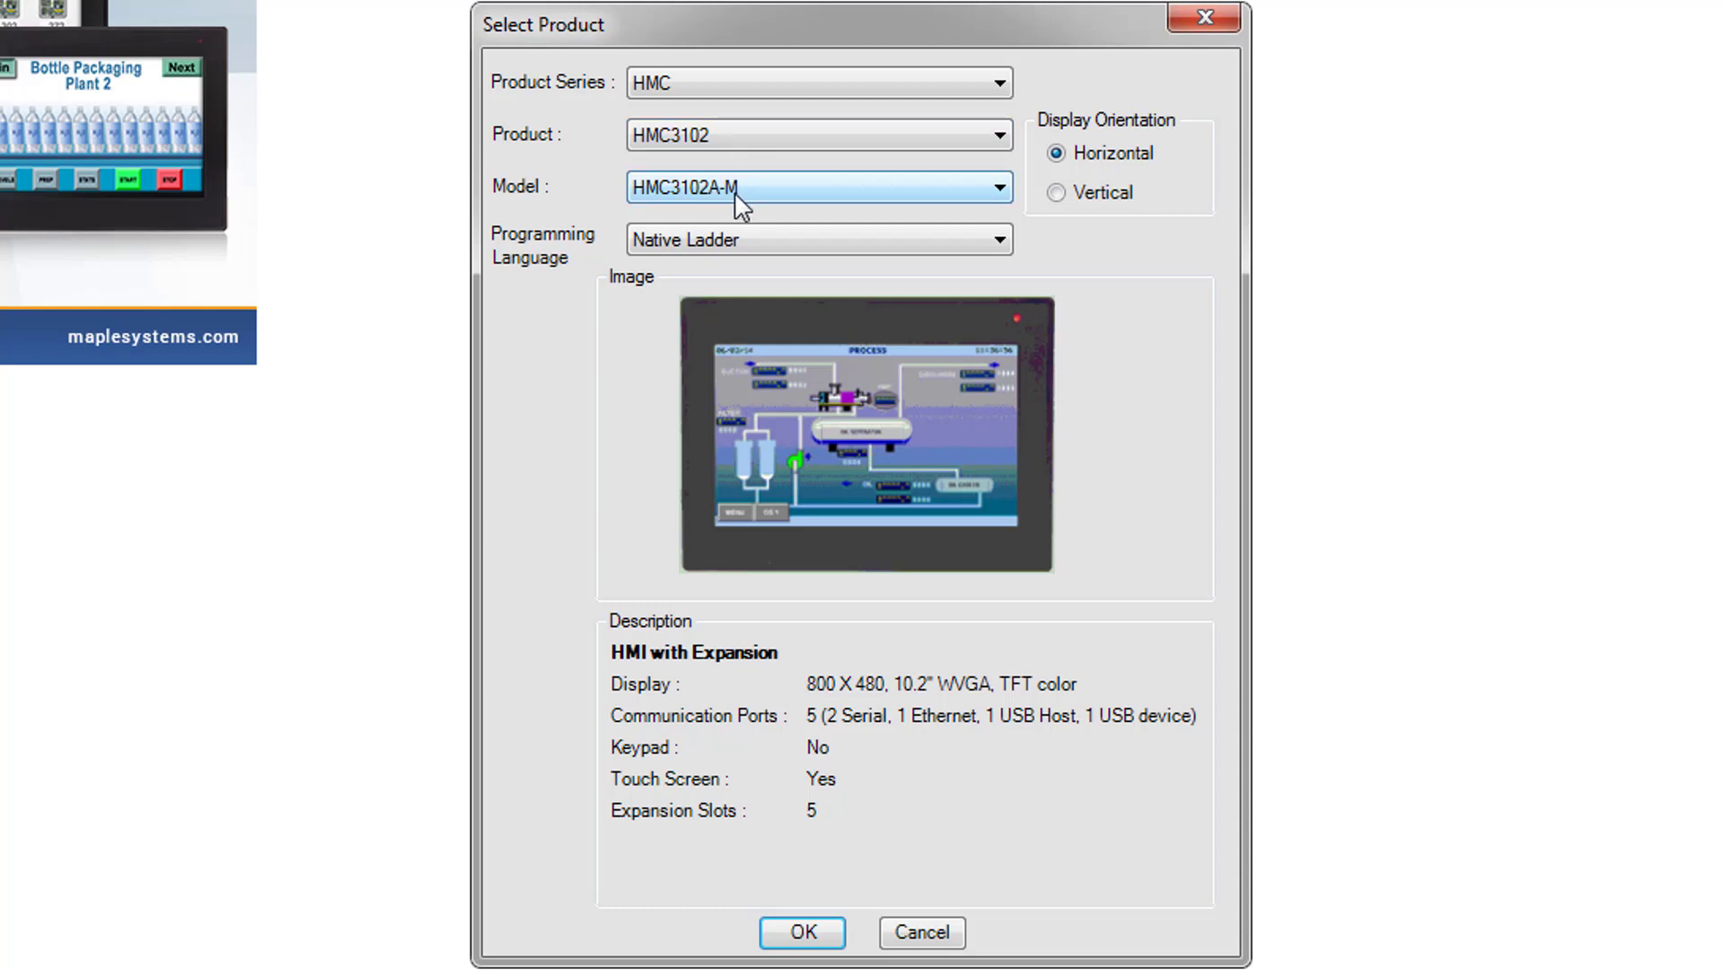
# Step: Create the project with Native Ladder as the programming language and widen the project information pane
pyautogui.click(643, 251)
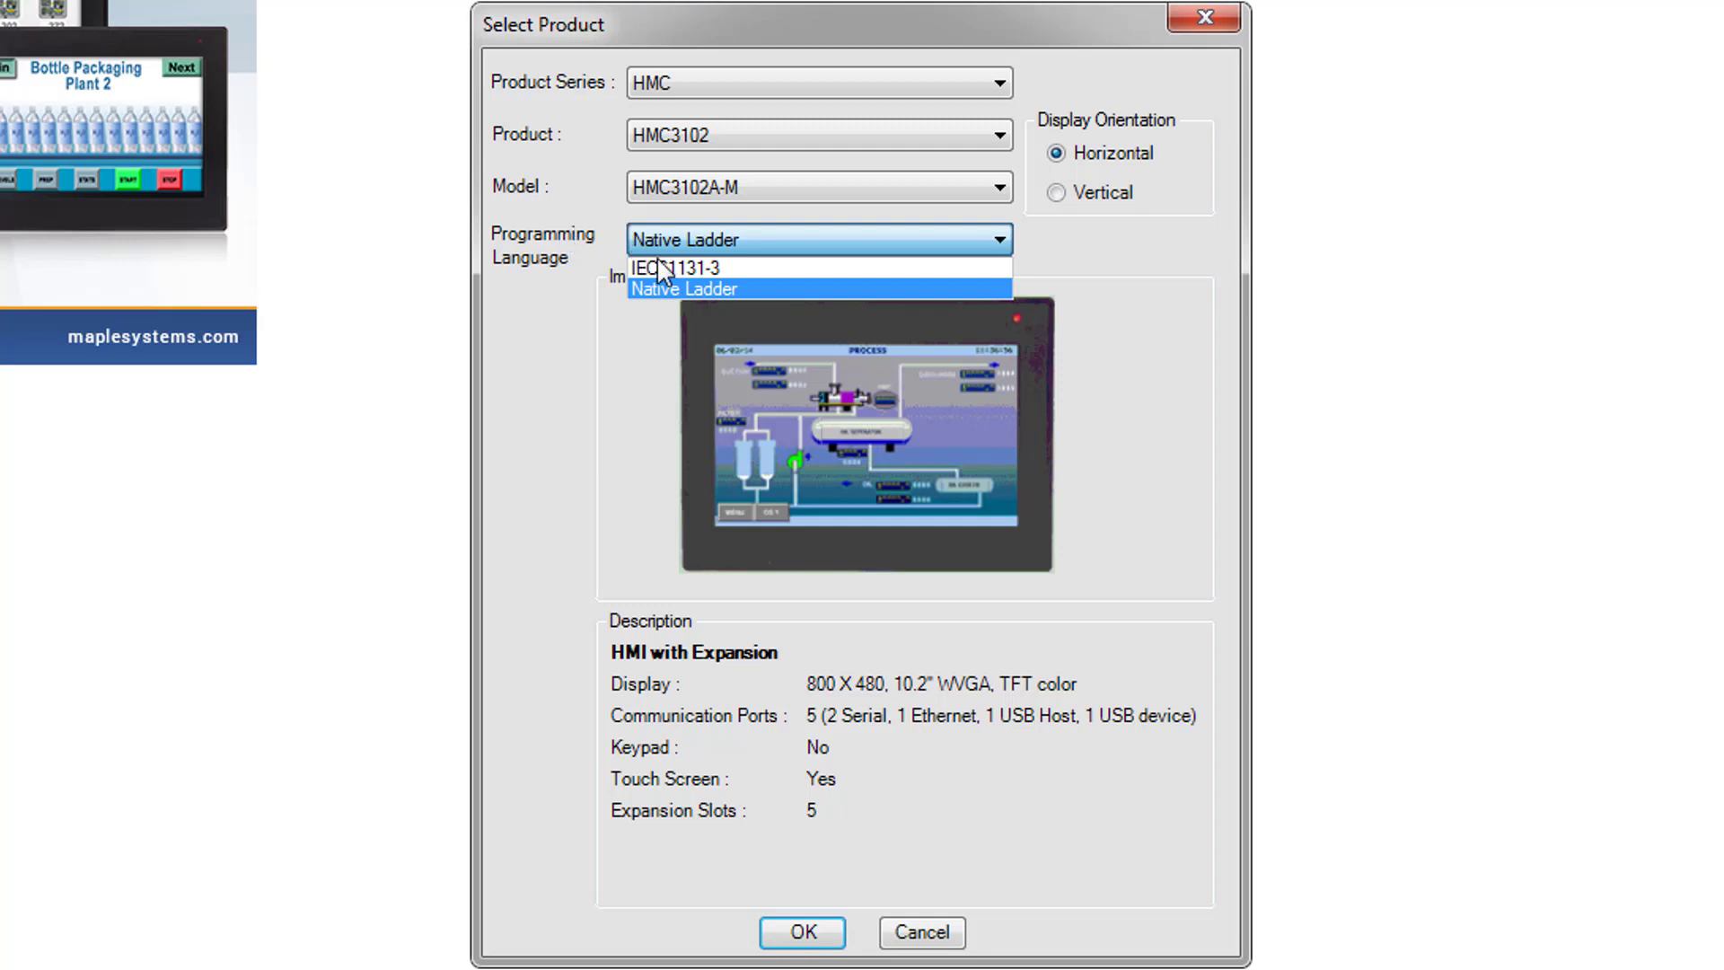
pyautogui.click(683, 287)
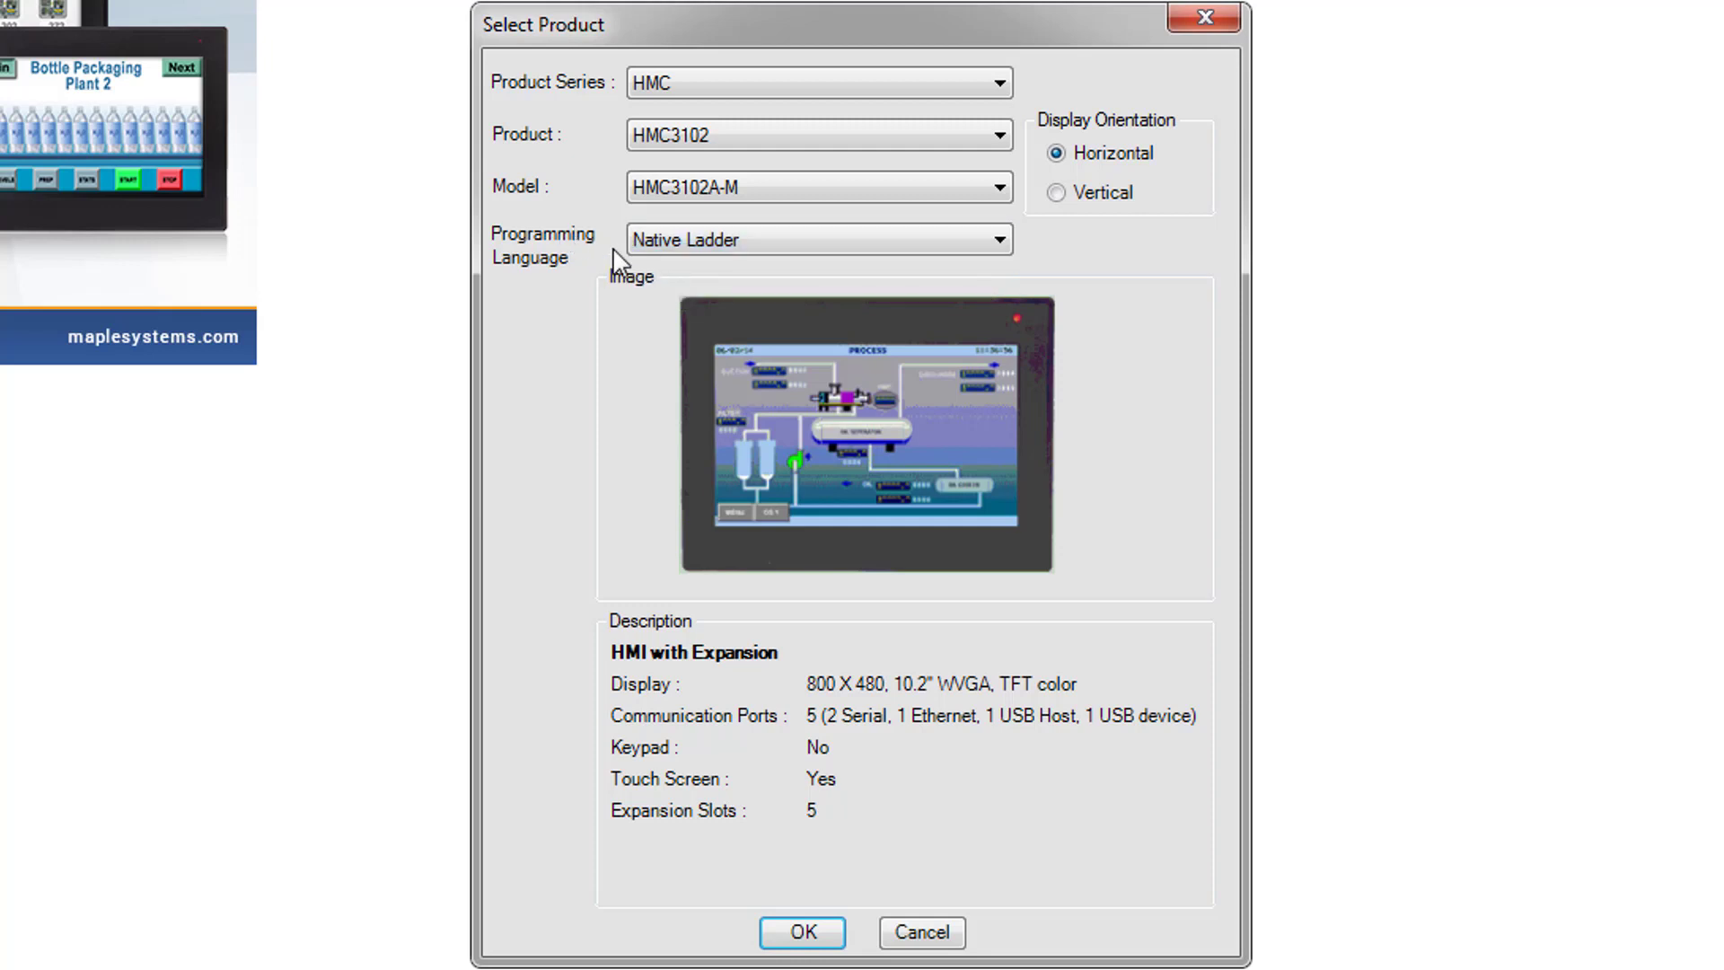
pyautogui.click(719, 249)
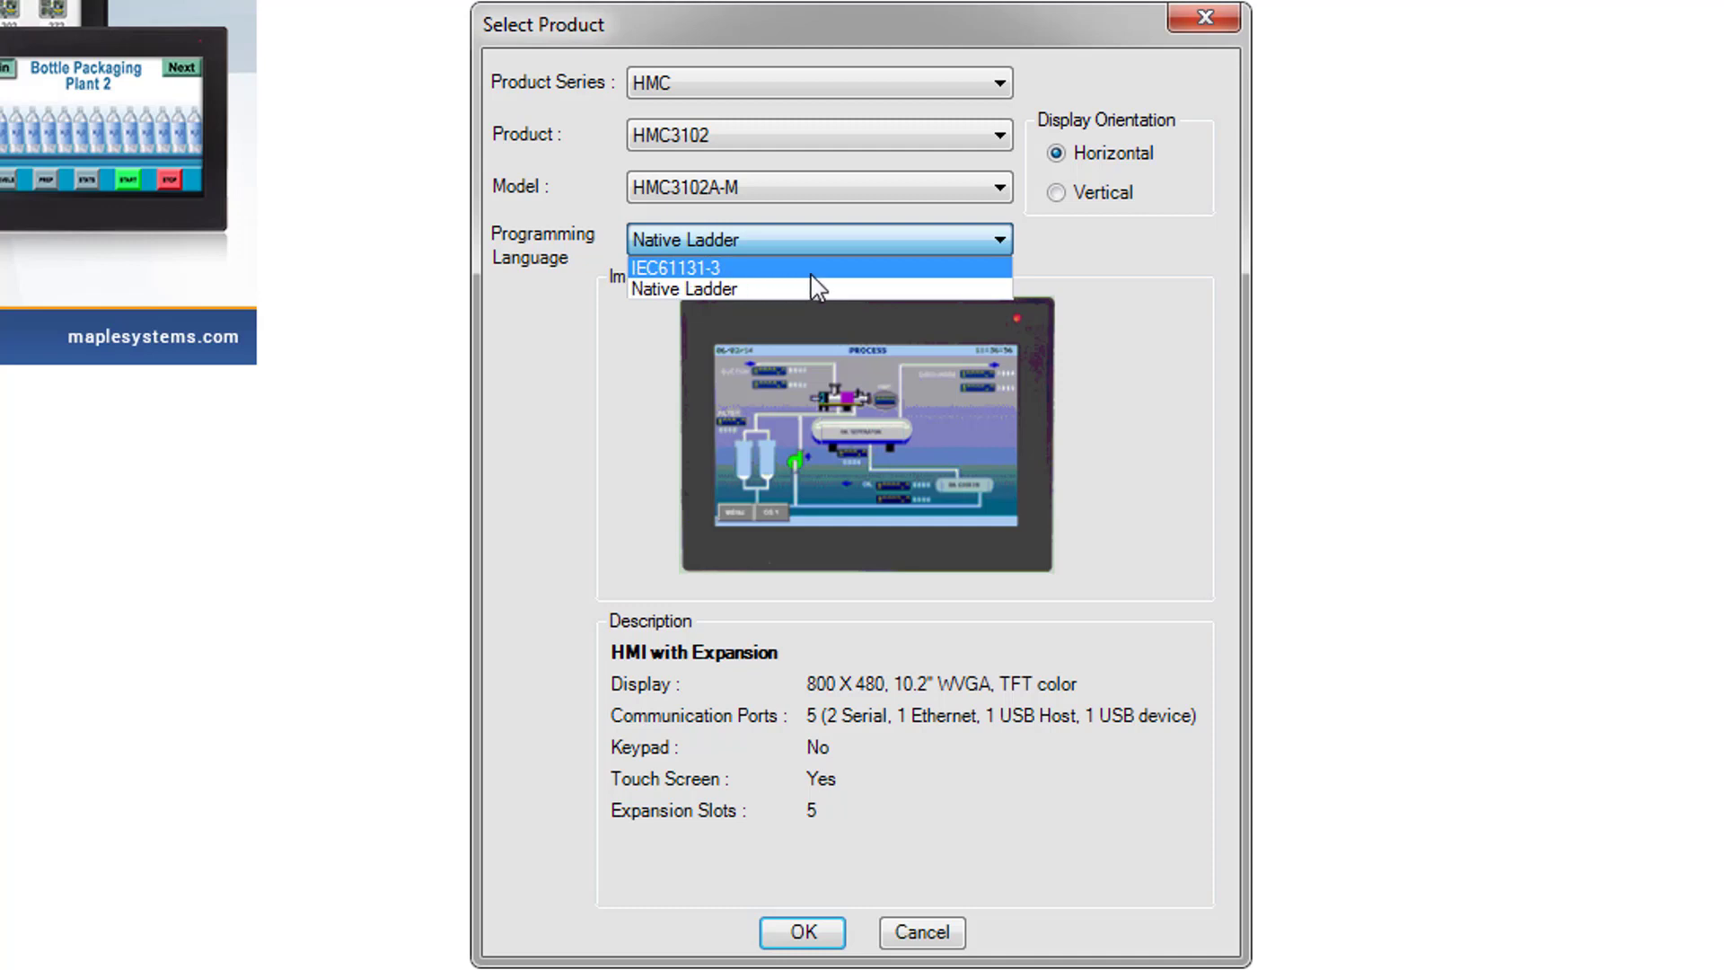
pyautogui.click(757, 294)
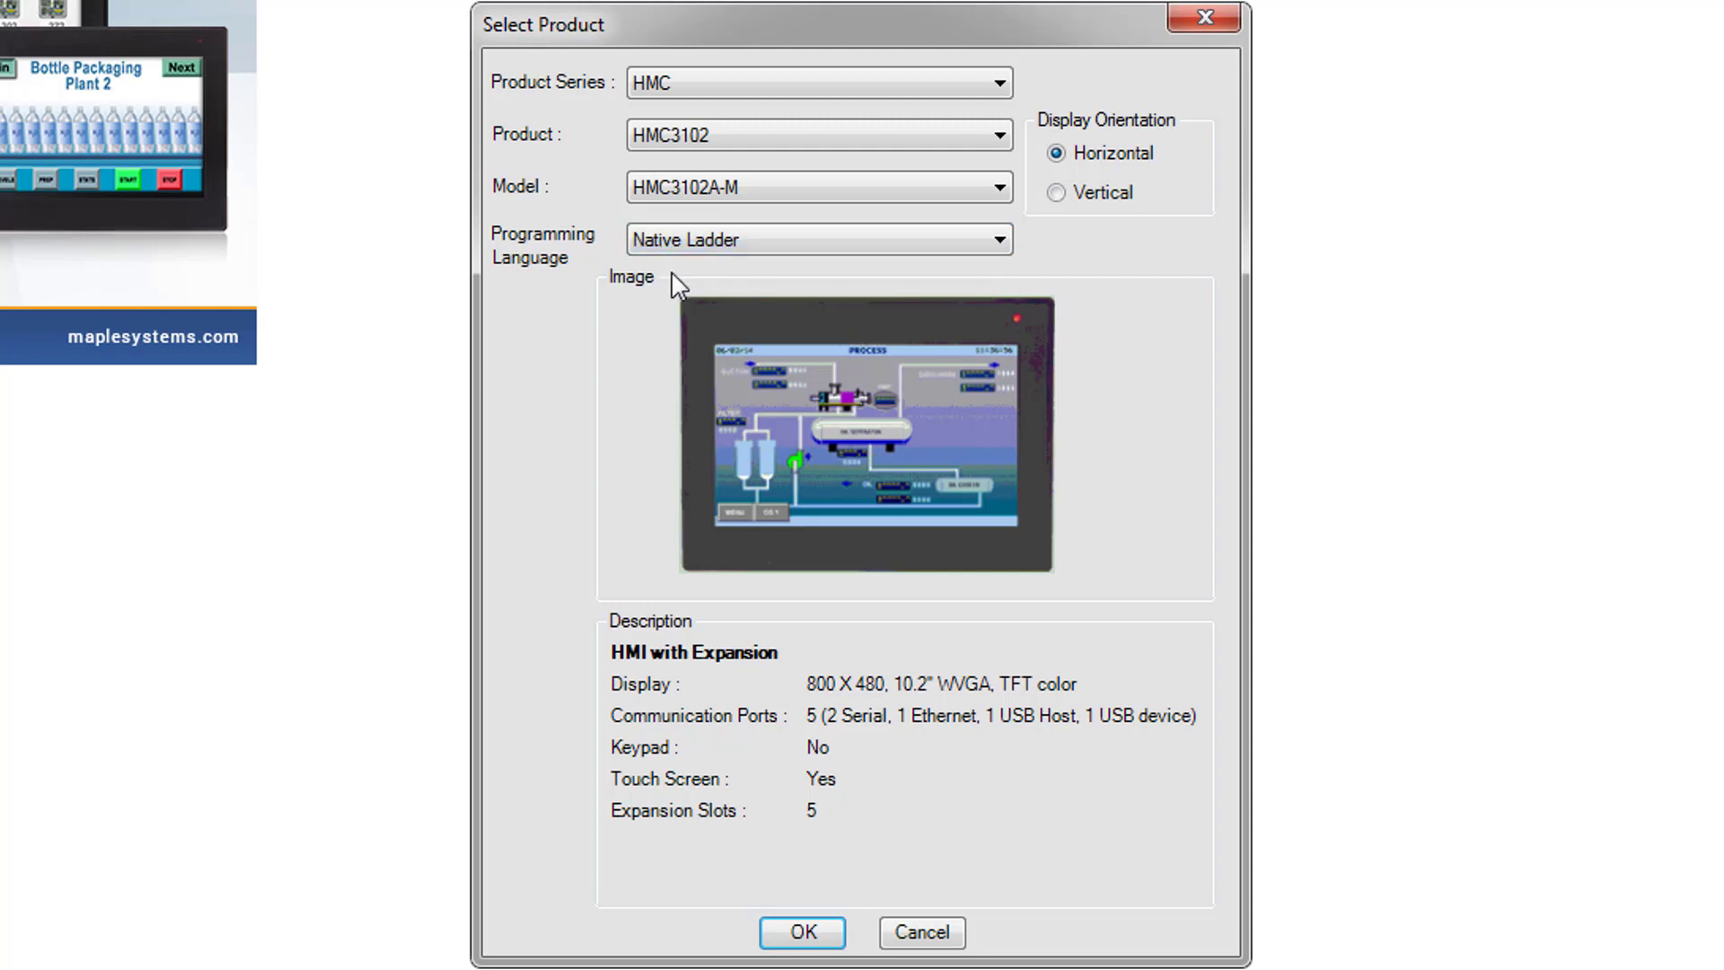
pyautogui.click(804, 933)
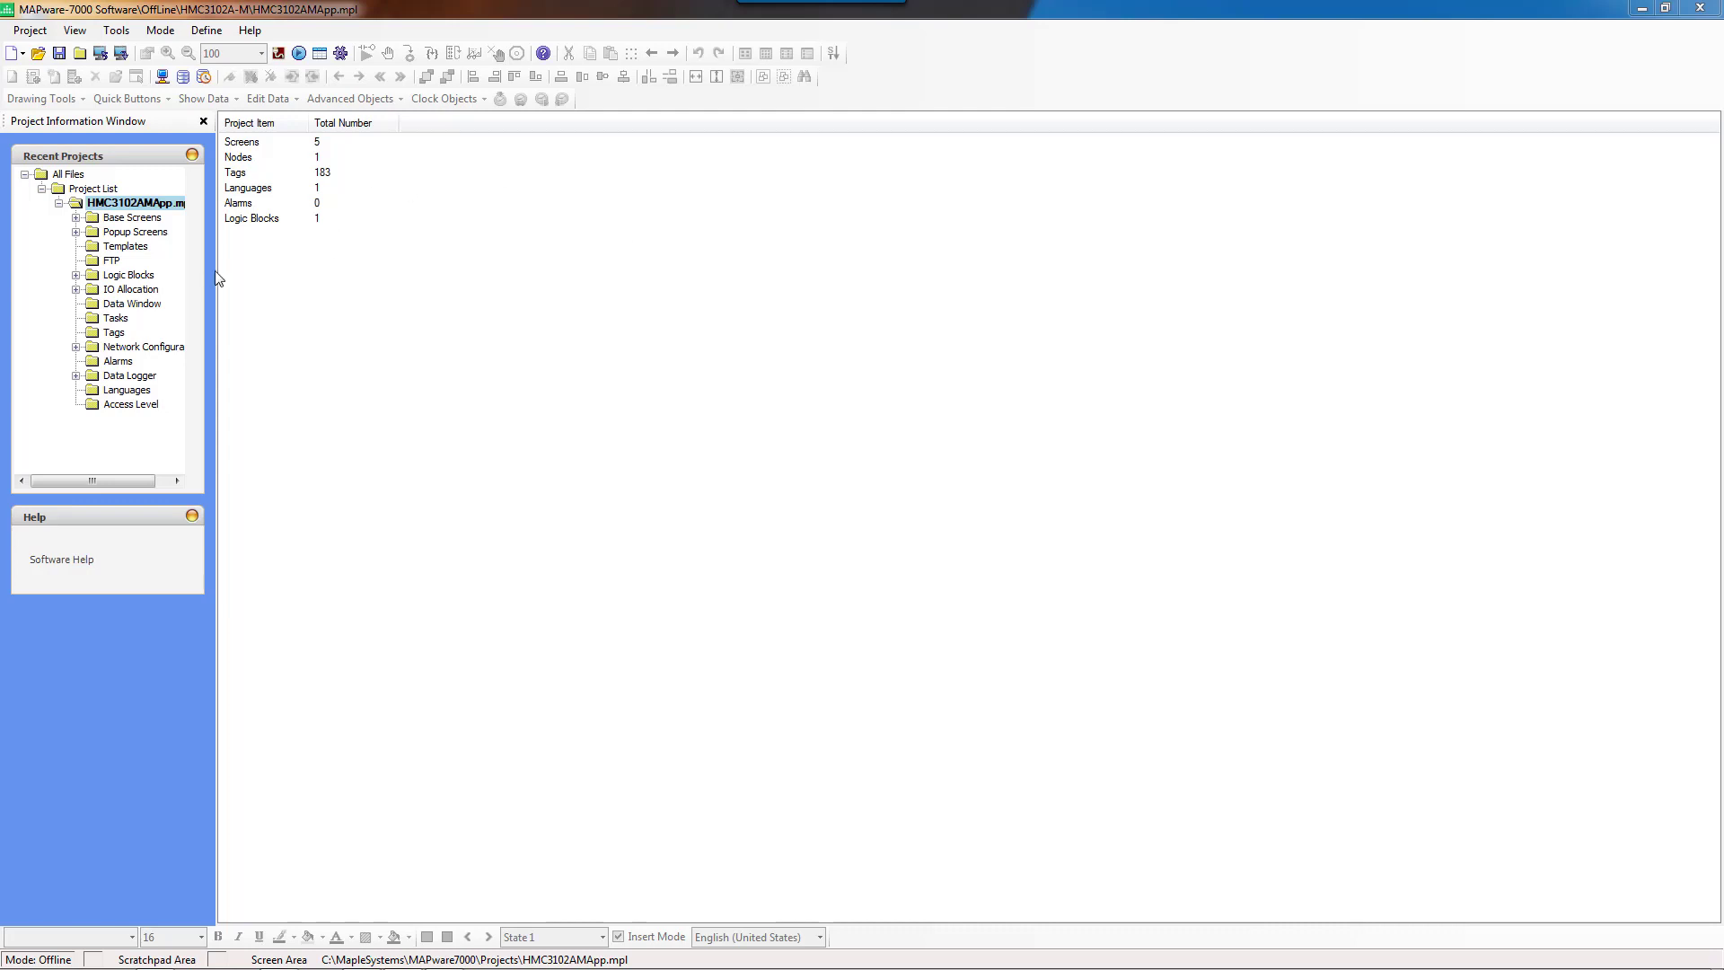
pyautogui.moveTo(218, 272); pyautogui.dragTo(239, 271)
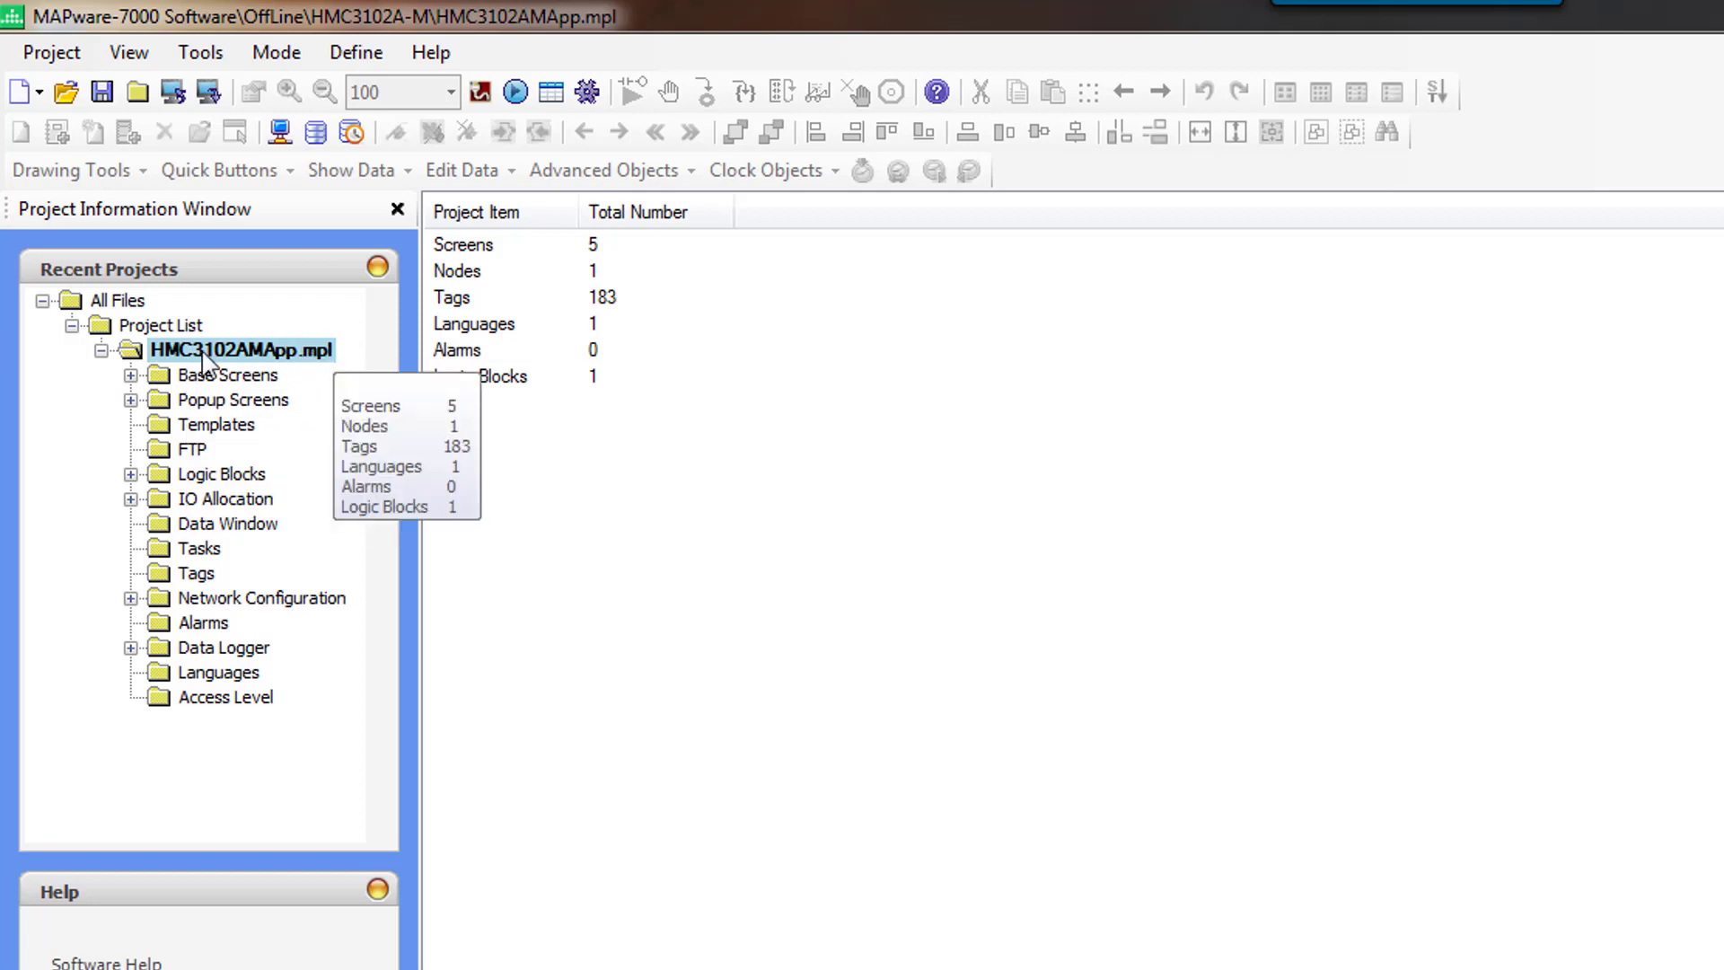
# Step: Start saving the project and open the Projects folder inside MAPware7000 as the destination
pyautogui.click(50, 52)
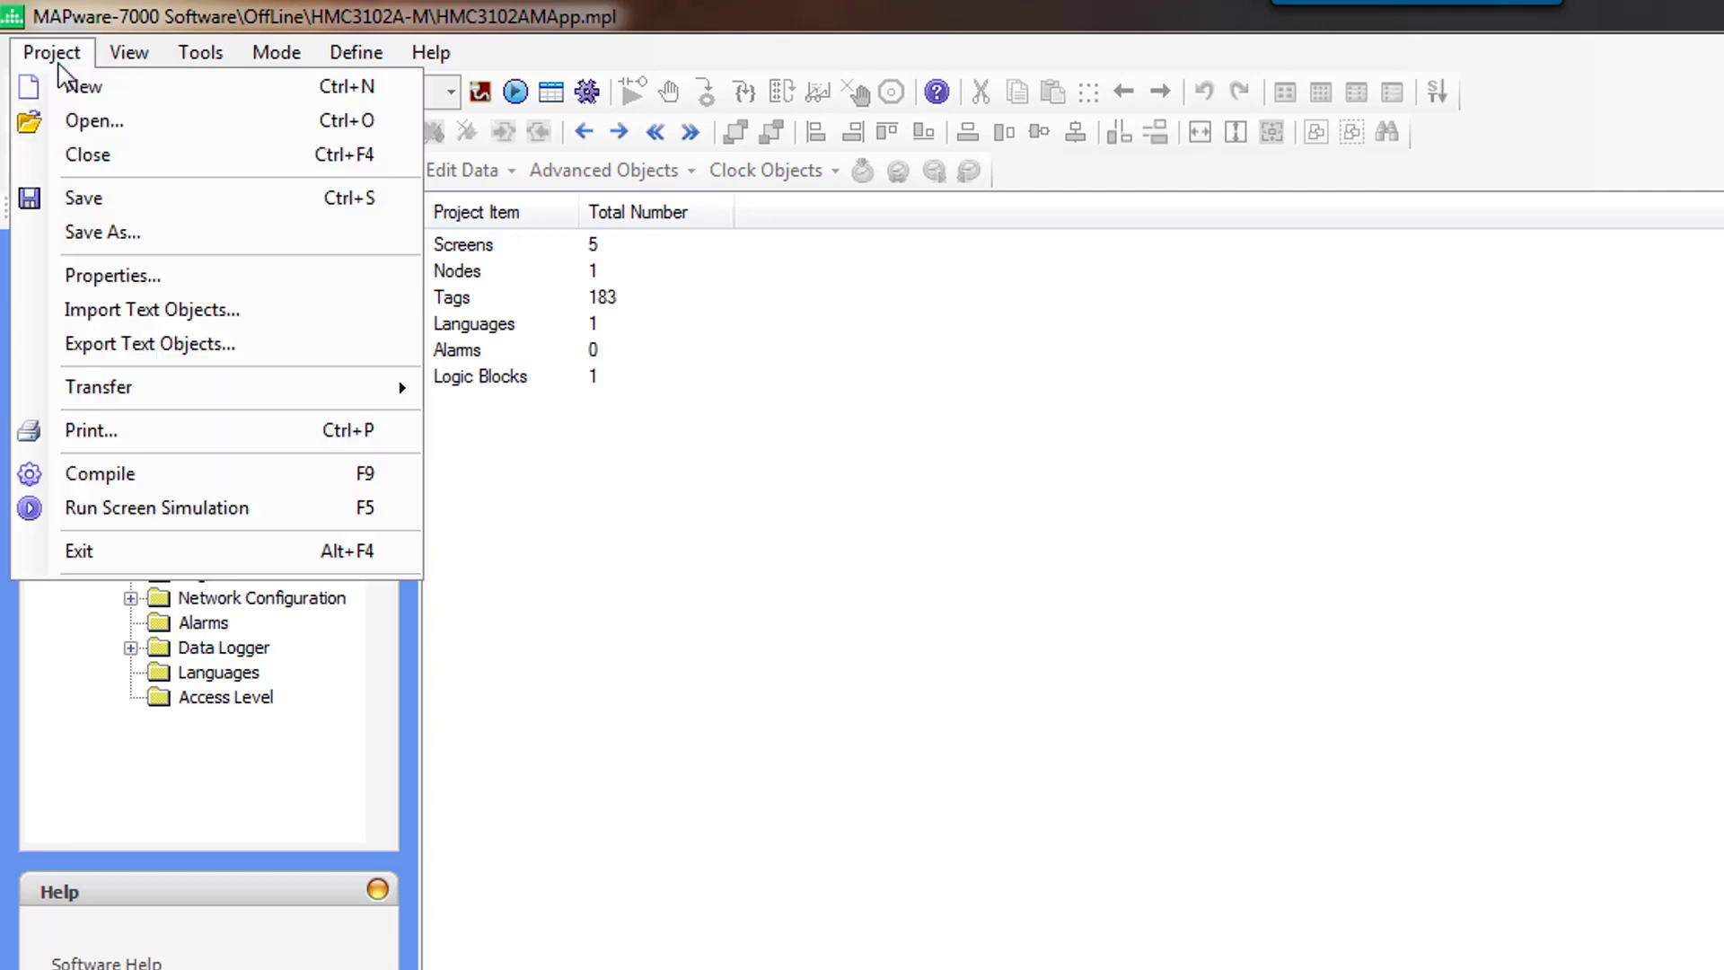
pyautogui.click(77, 200)
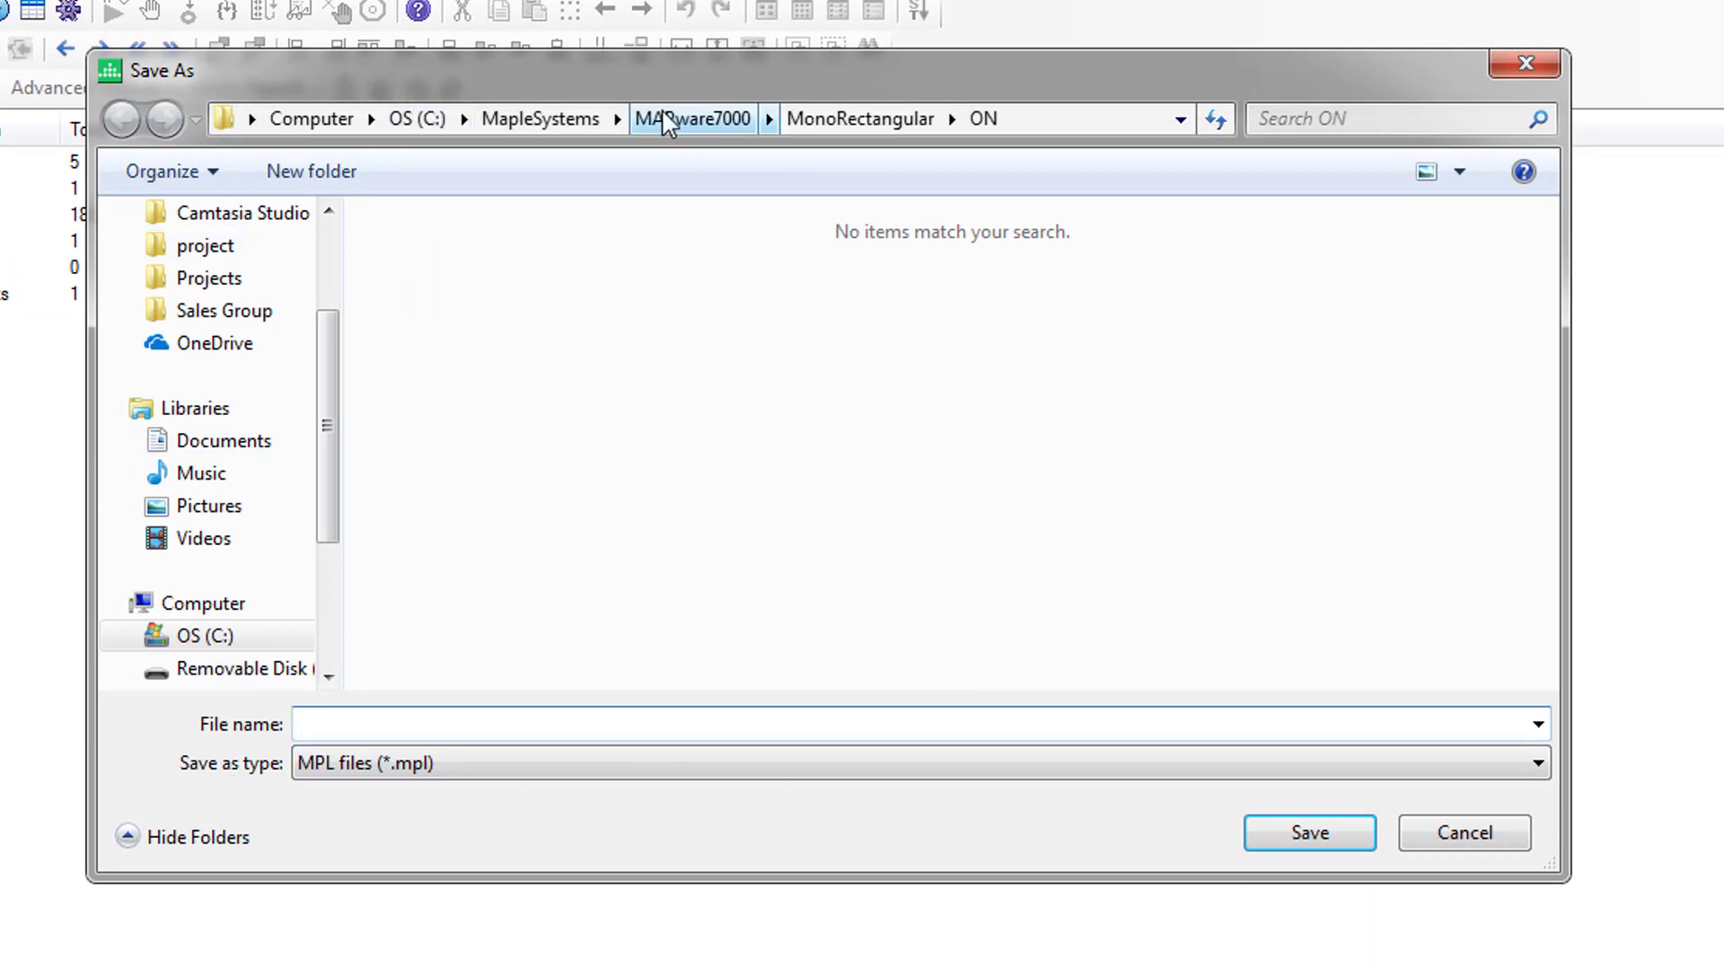
pyautogui.click(706, 118)
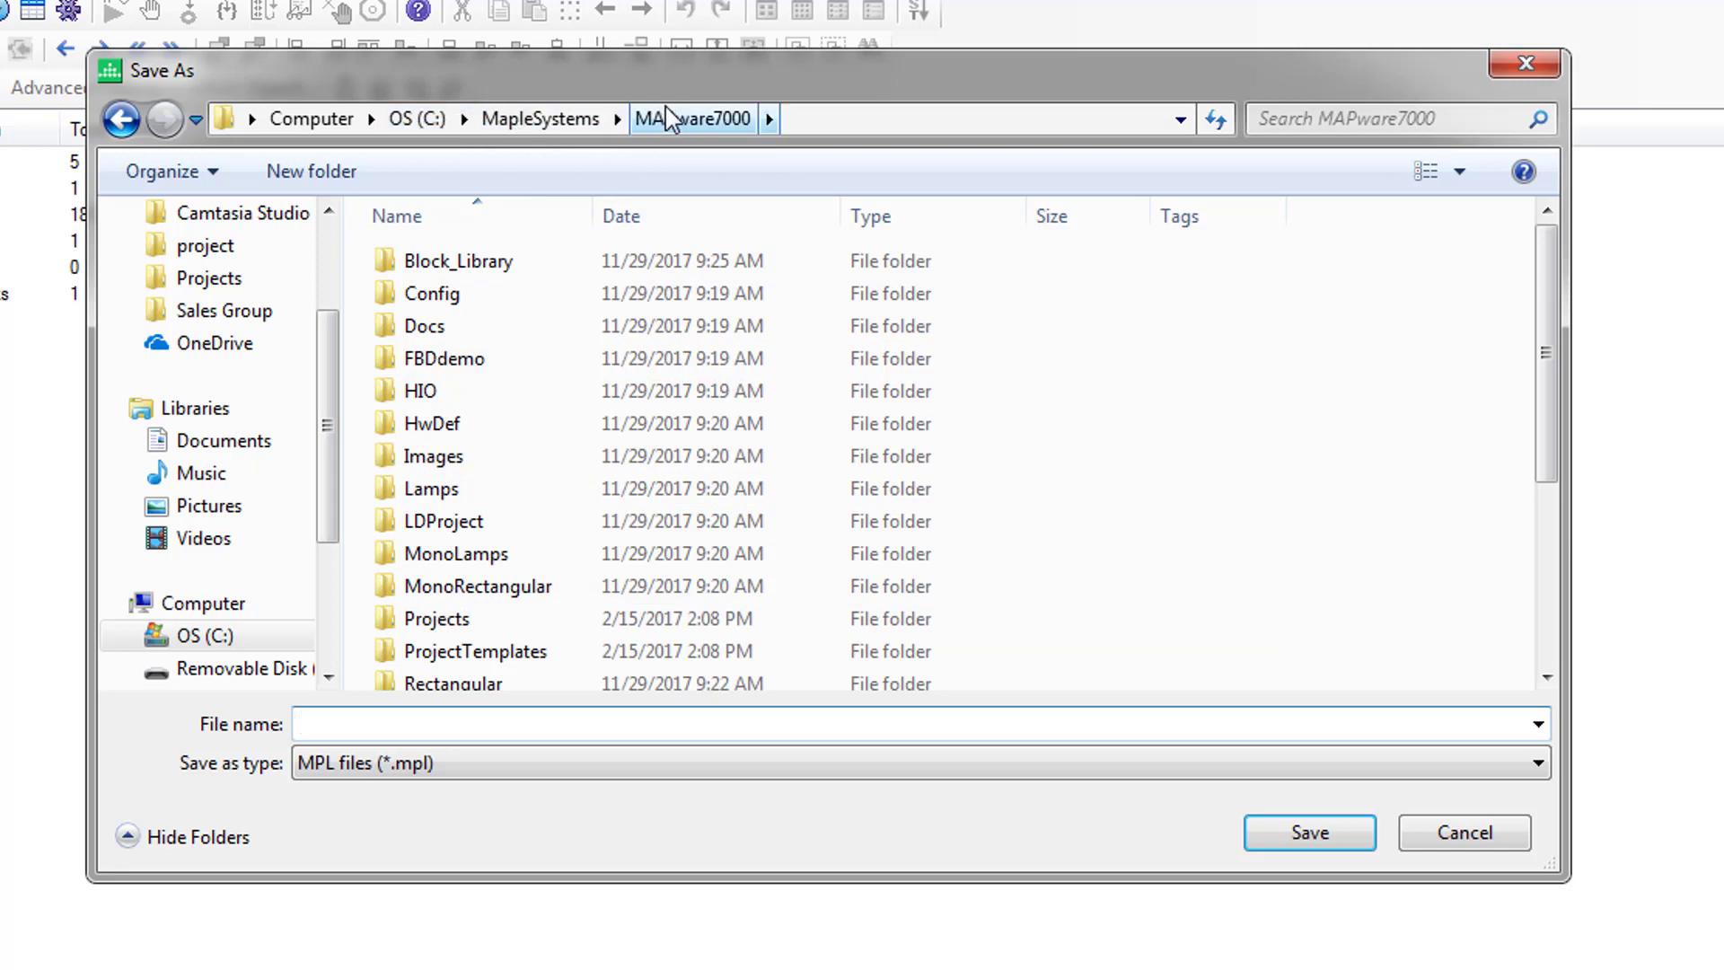
pyautogui.doubleClick(490, 622)
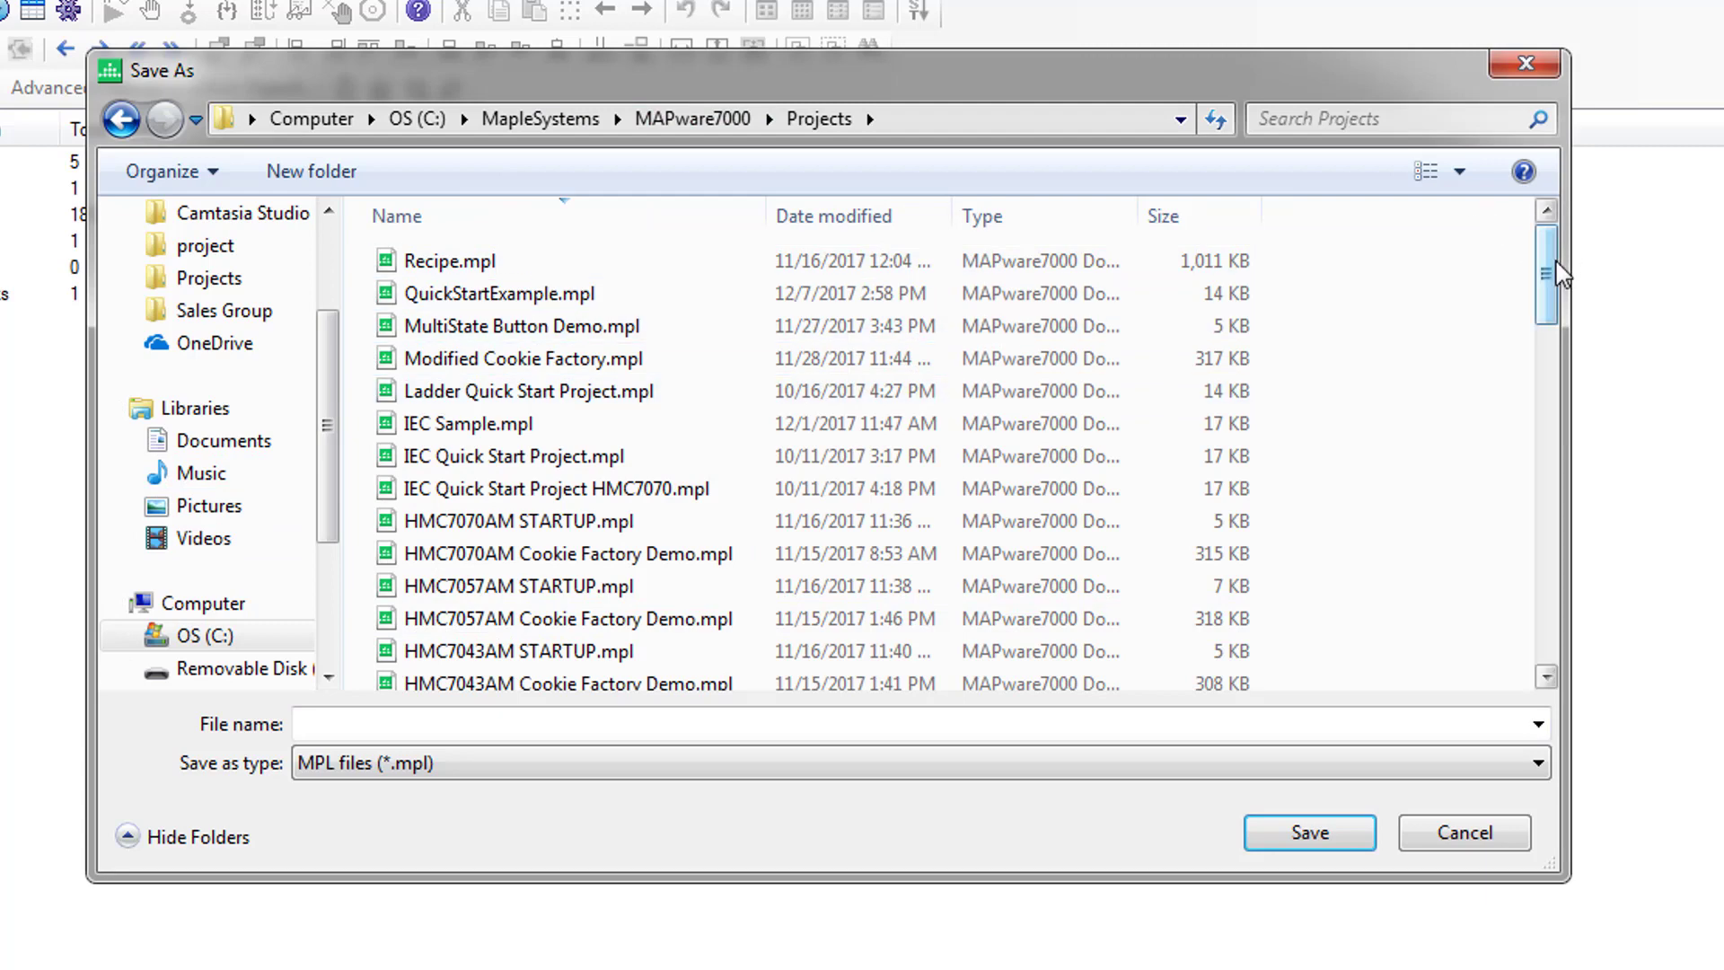
# Step: Look through the existing files and folders in Projects and save the project as NativeLadderSample
pyautogui.moveTo(1557, 273); pyautogui.dragTo(1524, 261)
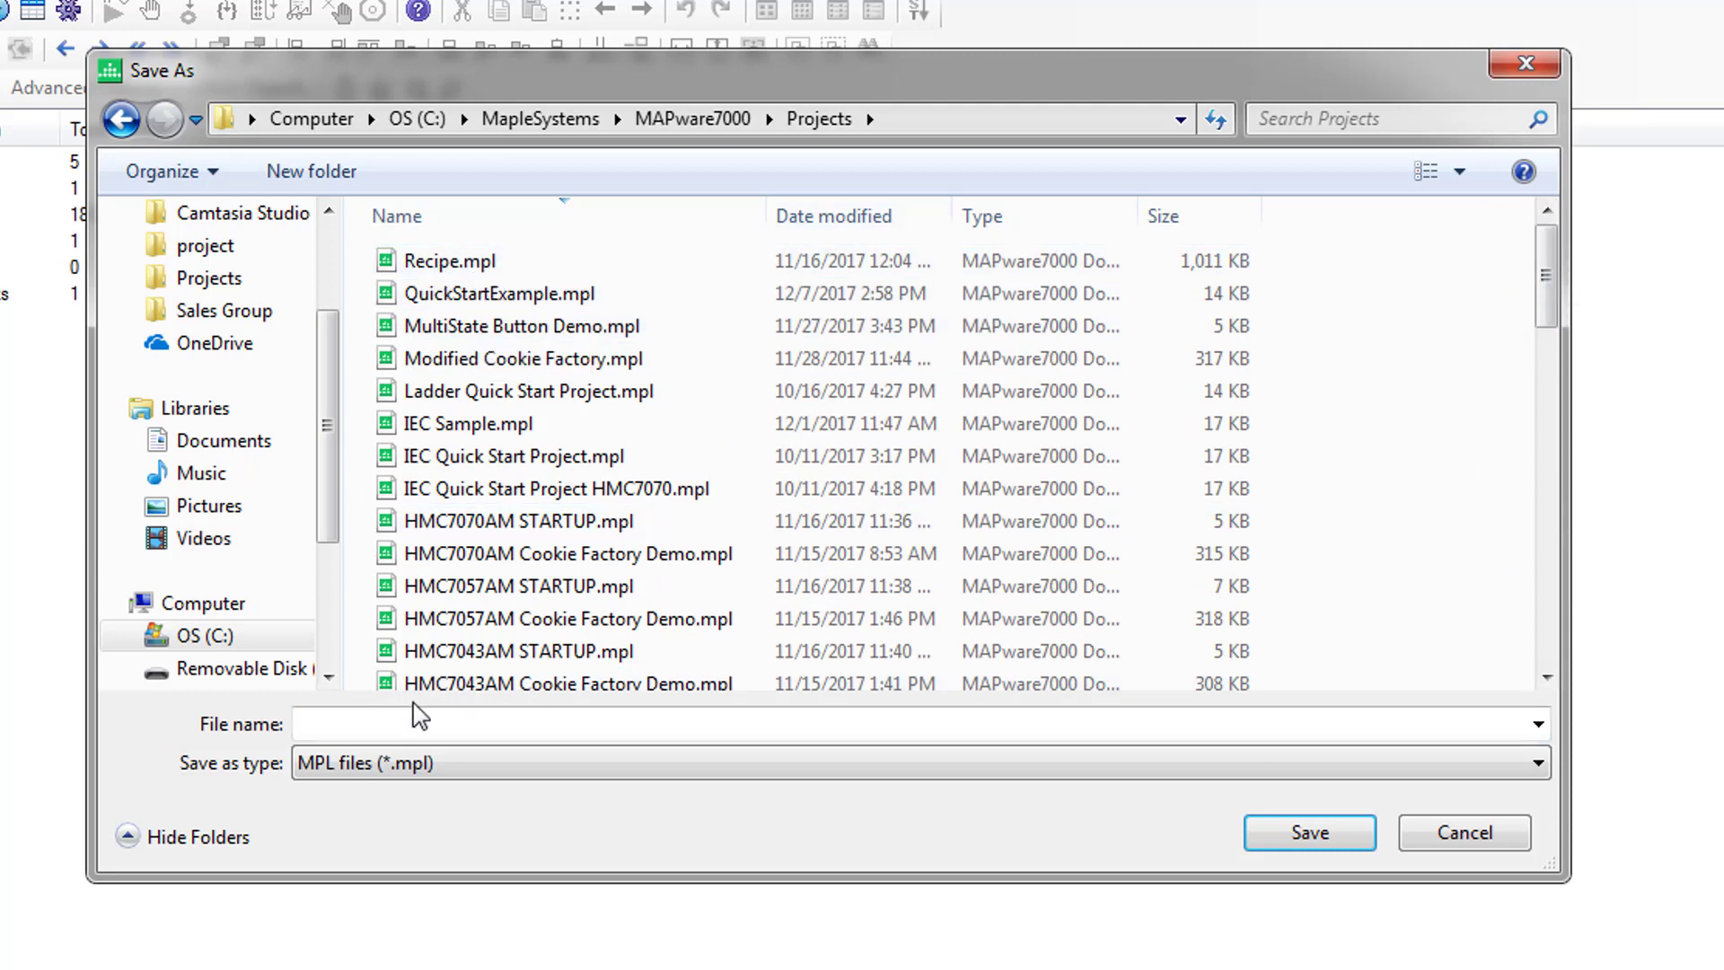
pyautogui.moveTo(1562, 285); pyautogui.dragTo(1558, 619)
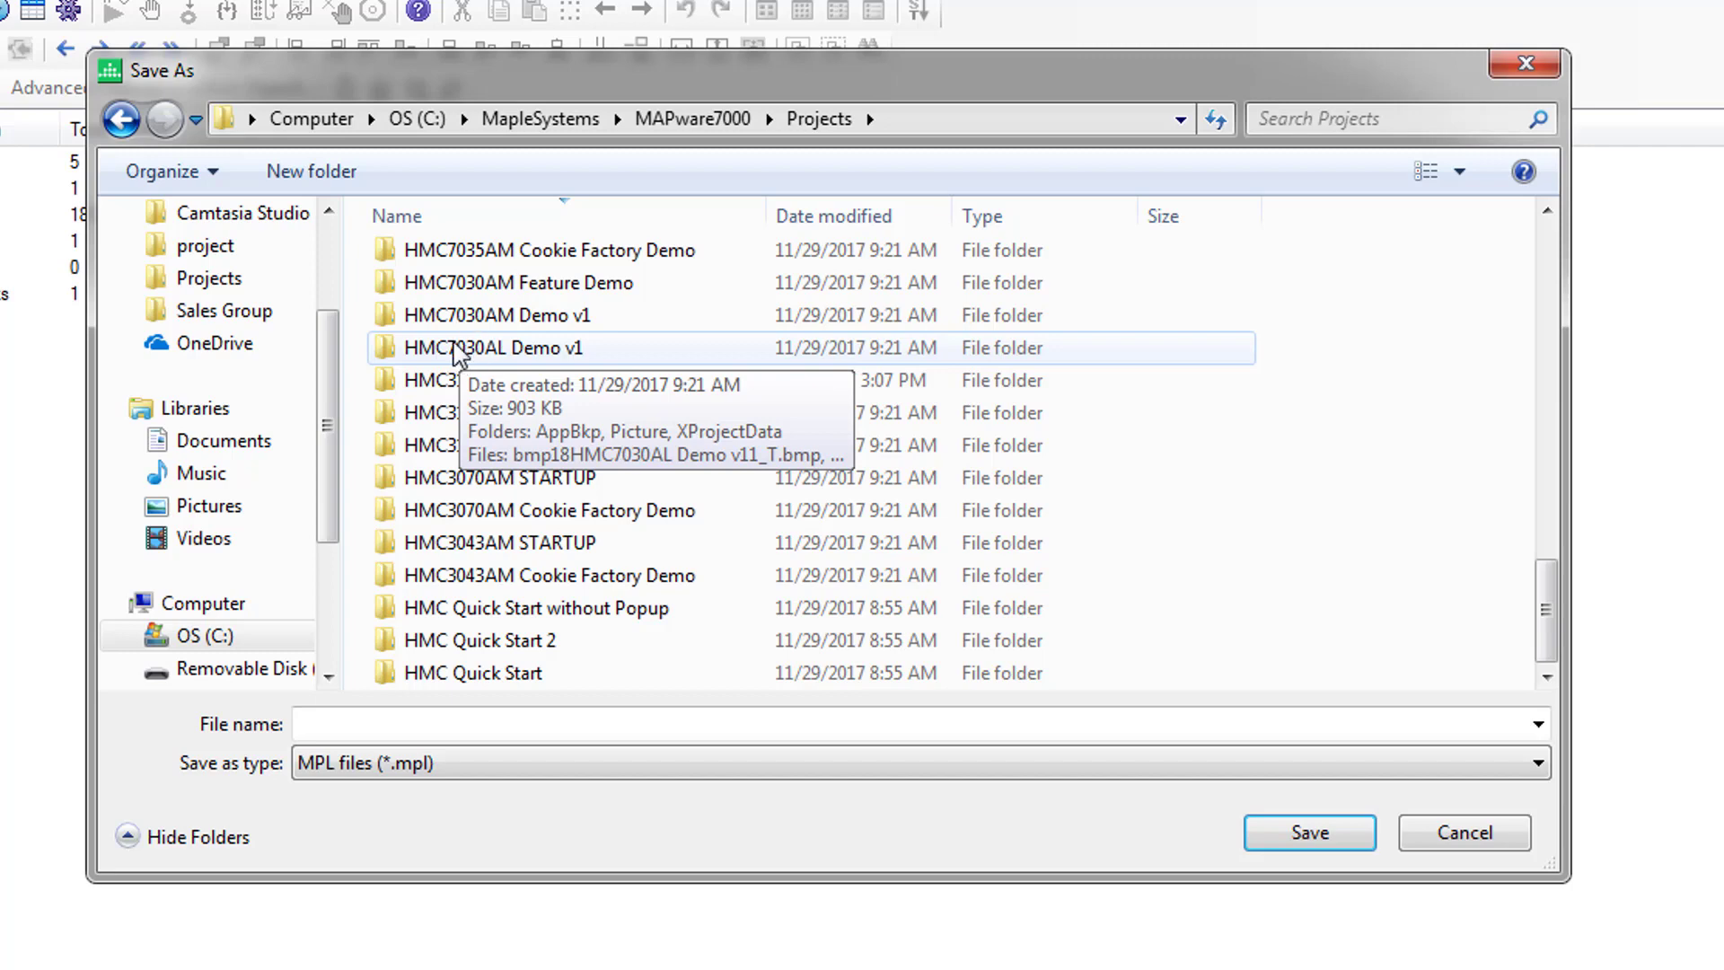
pyautogui.moveTo(1546, 610); pyautogui.dragTo(1546, 296)
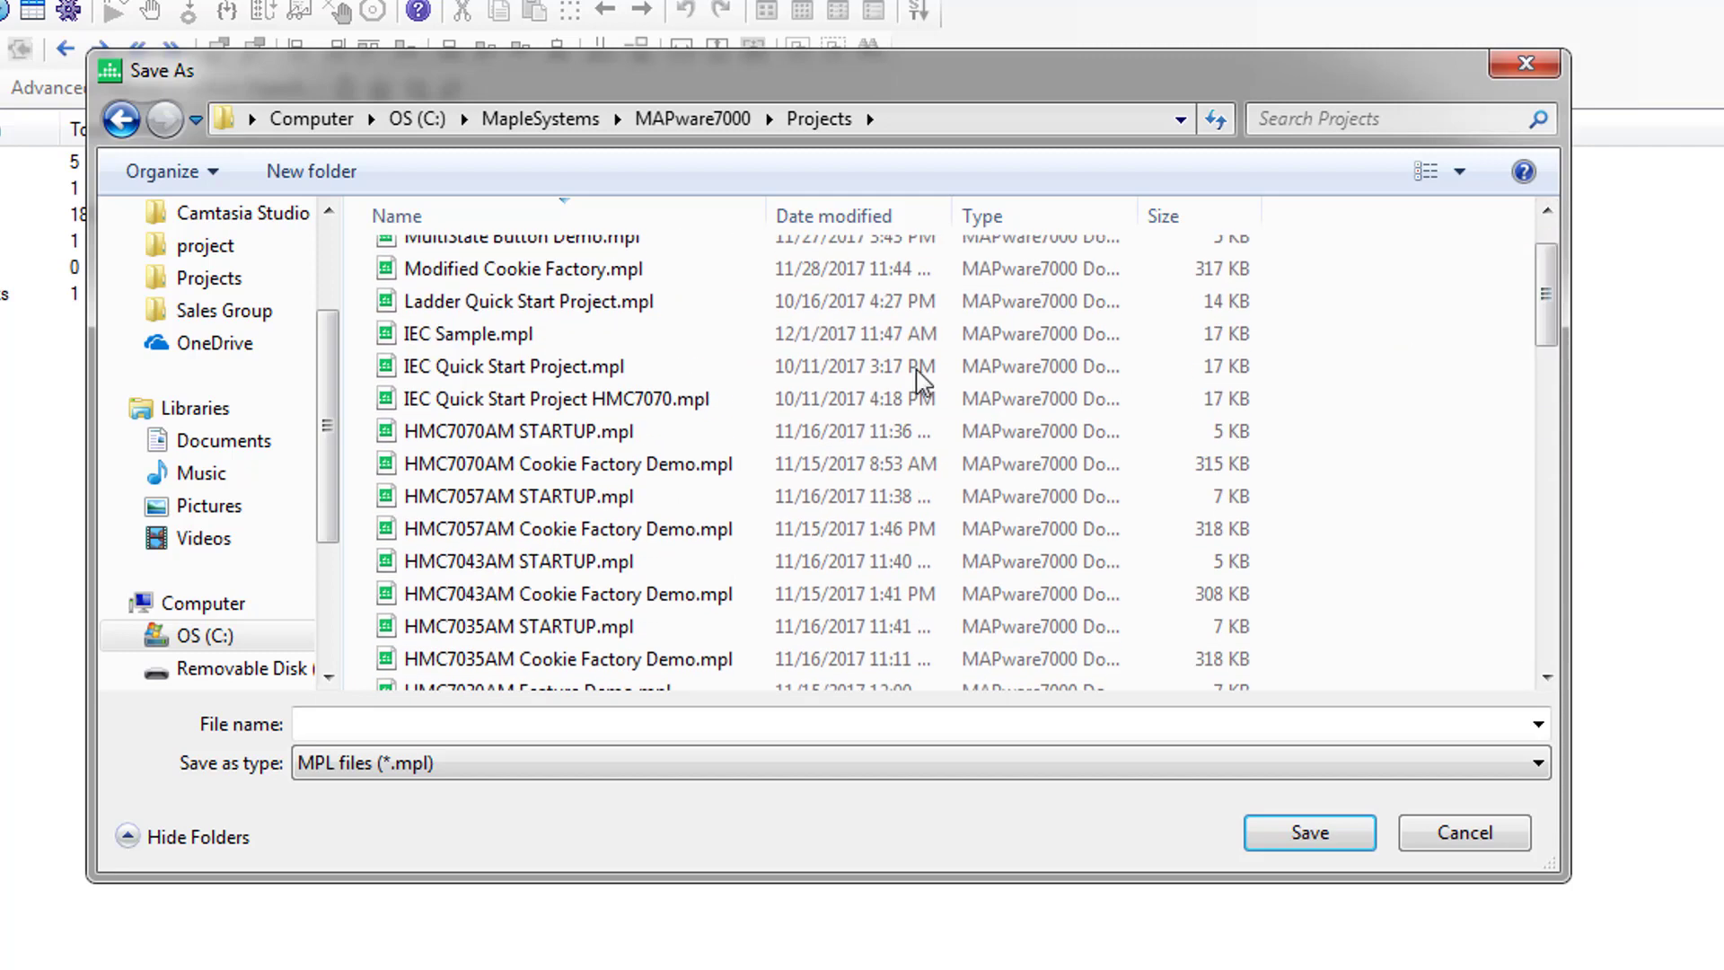
pyautogui.click(1538, 666)
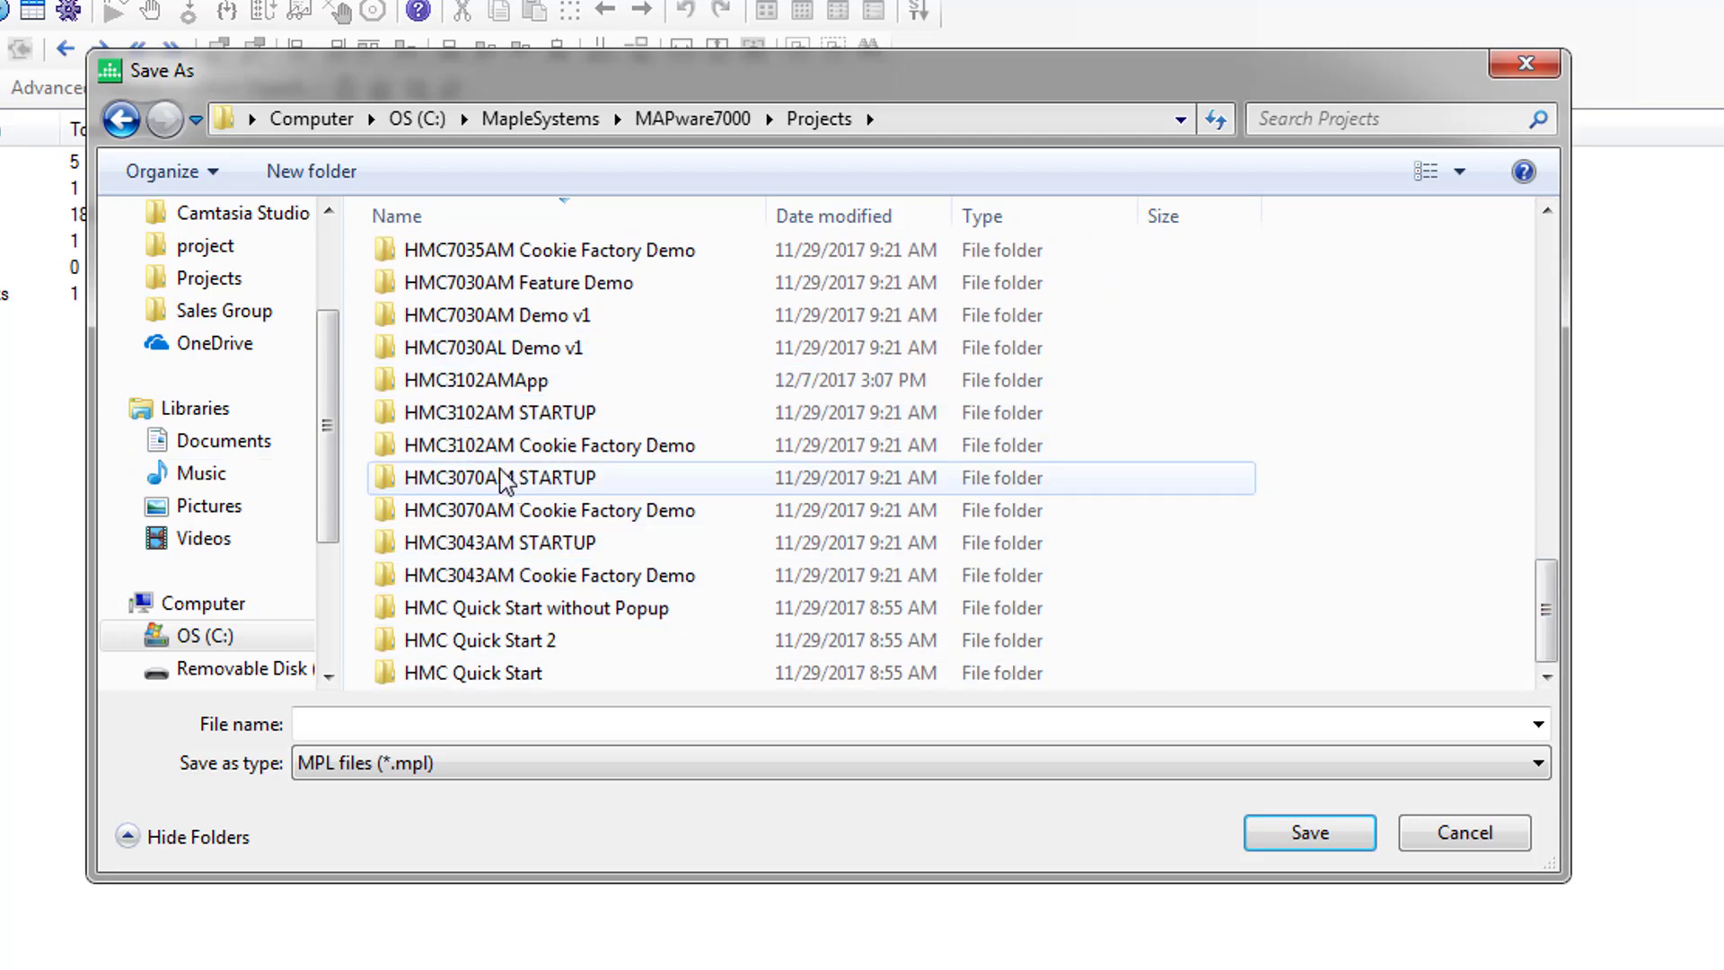
pyautogui.moveTo(1545, 625); pyautogui.dragTo(1580, 287)
pyautogui.click(473, 724)
pyautogui.write('N')
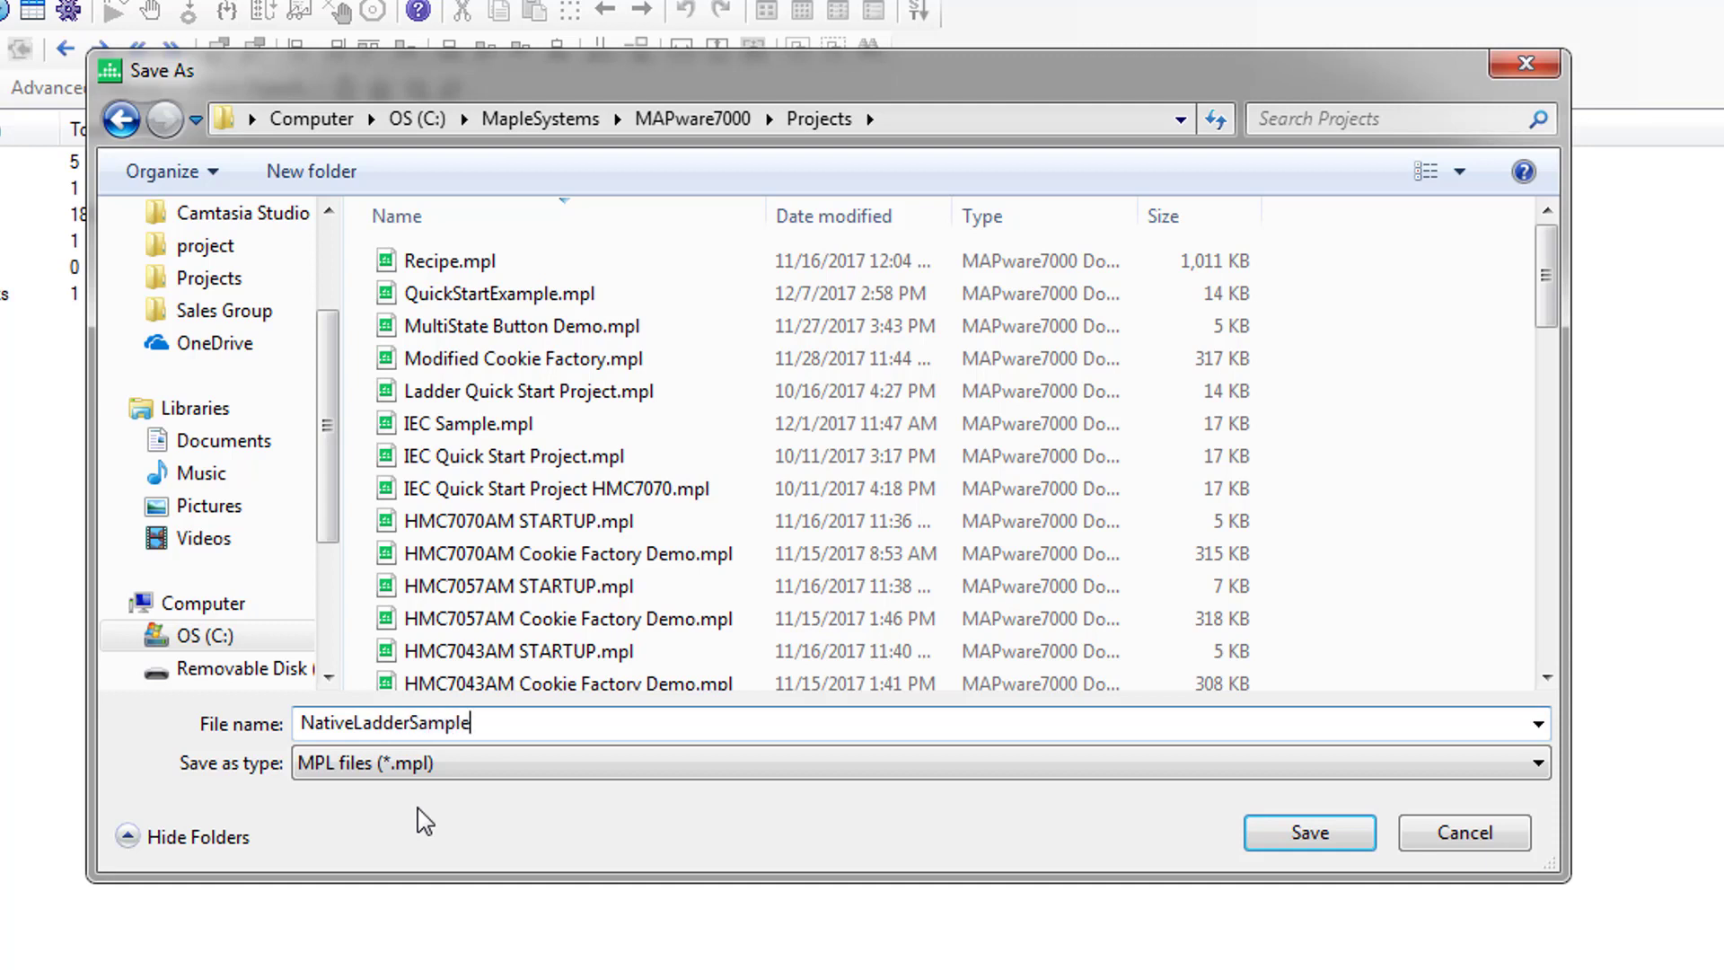
pyautogui.write('ativeLadderSample')
pyautogui.click(1285, 843)
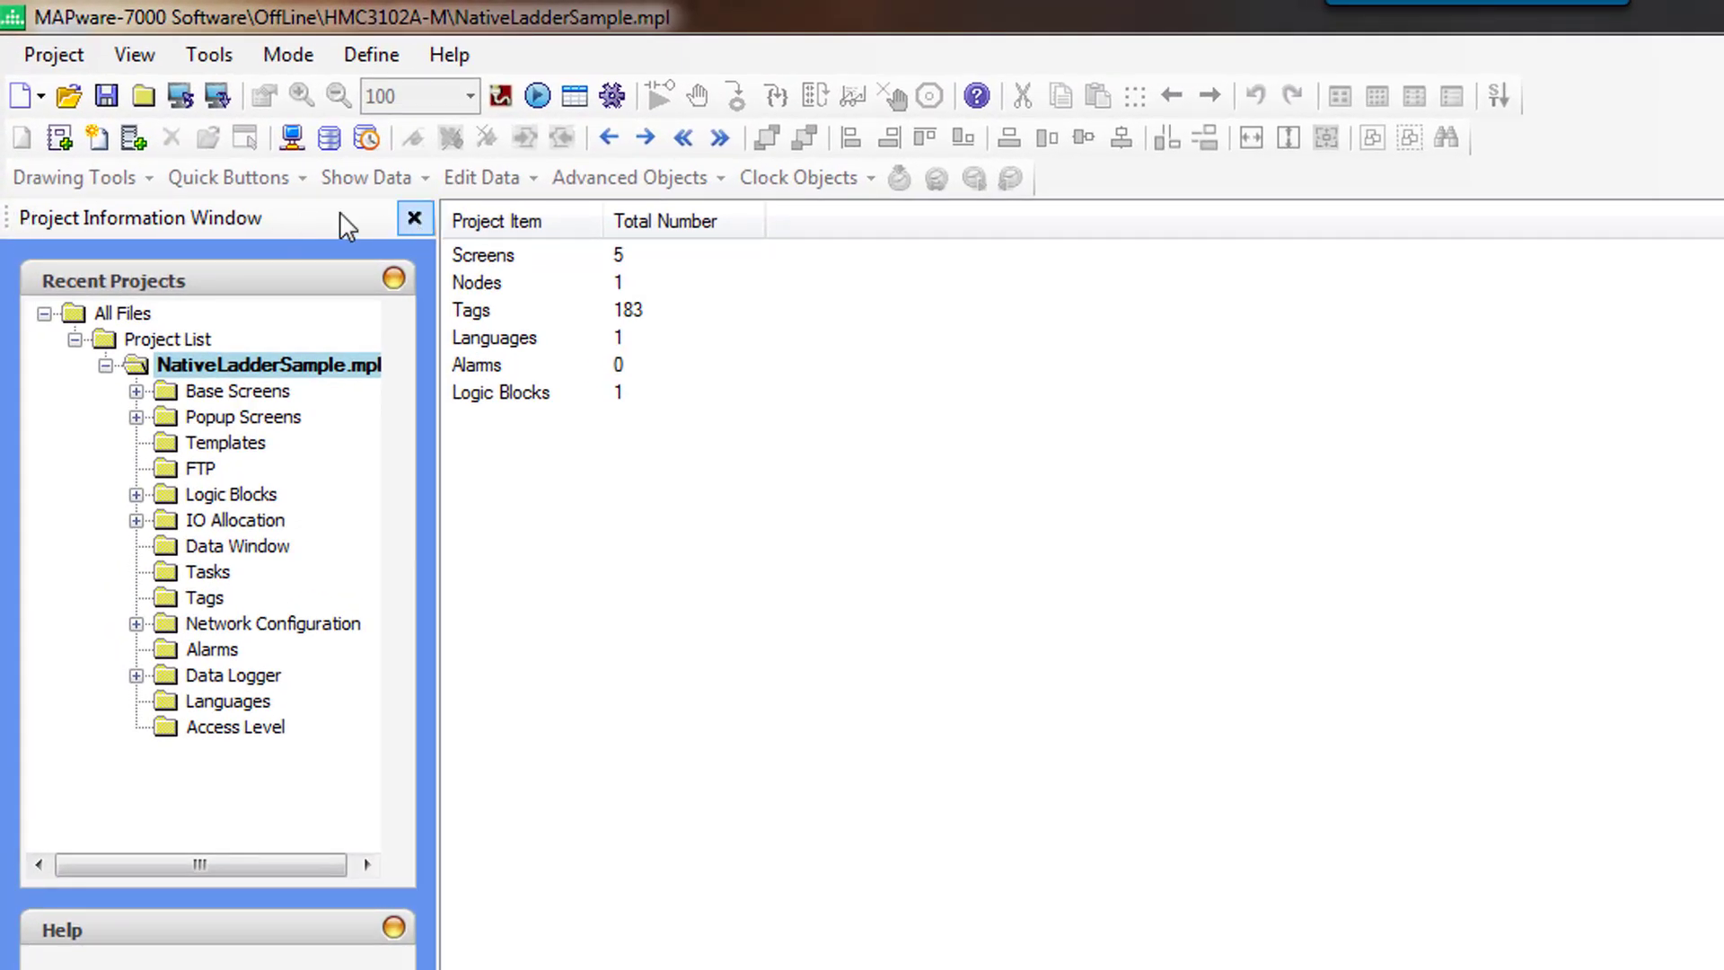
# Step: Review the Screens, Nodes and Tags entries in the project item summary
pyautogui.moveTo(180, 370)
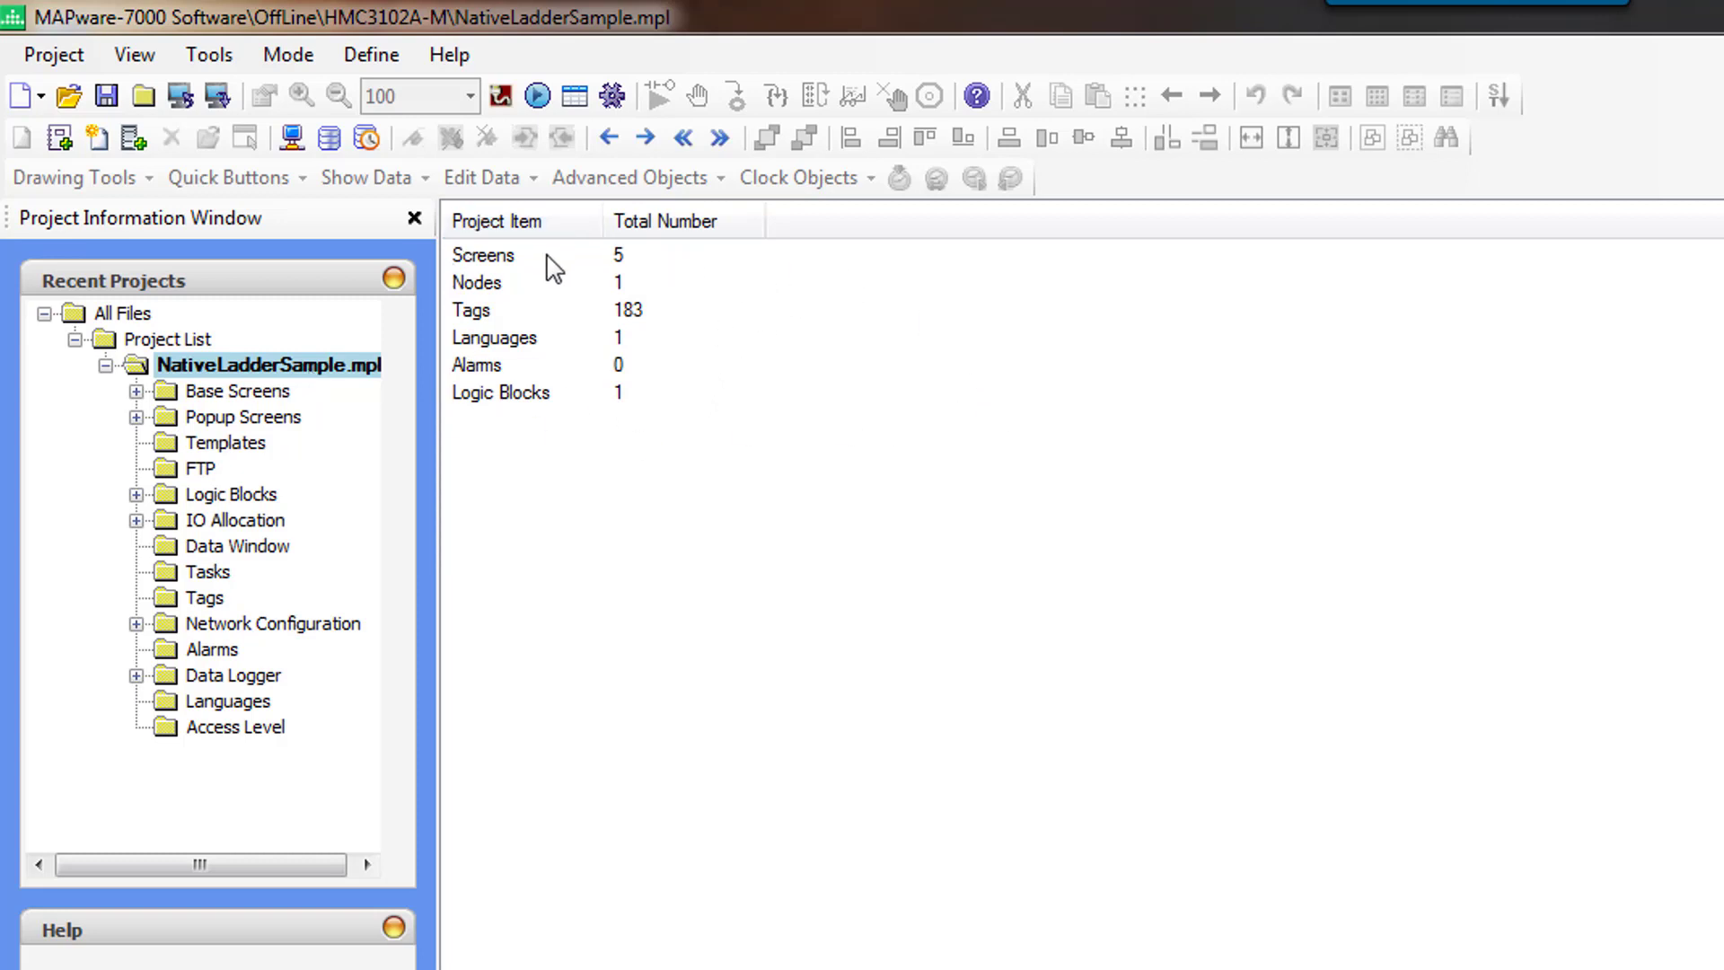
pyautogui.click(603, 265)
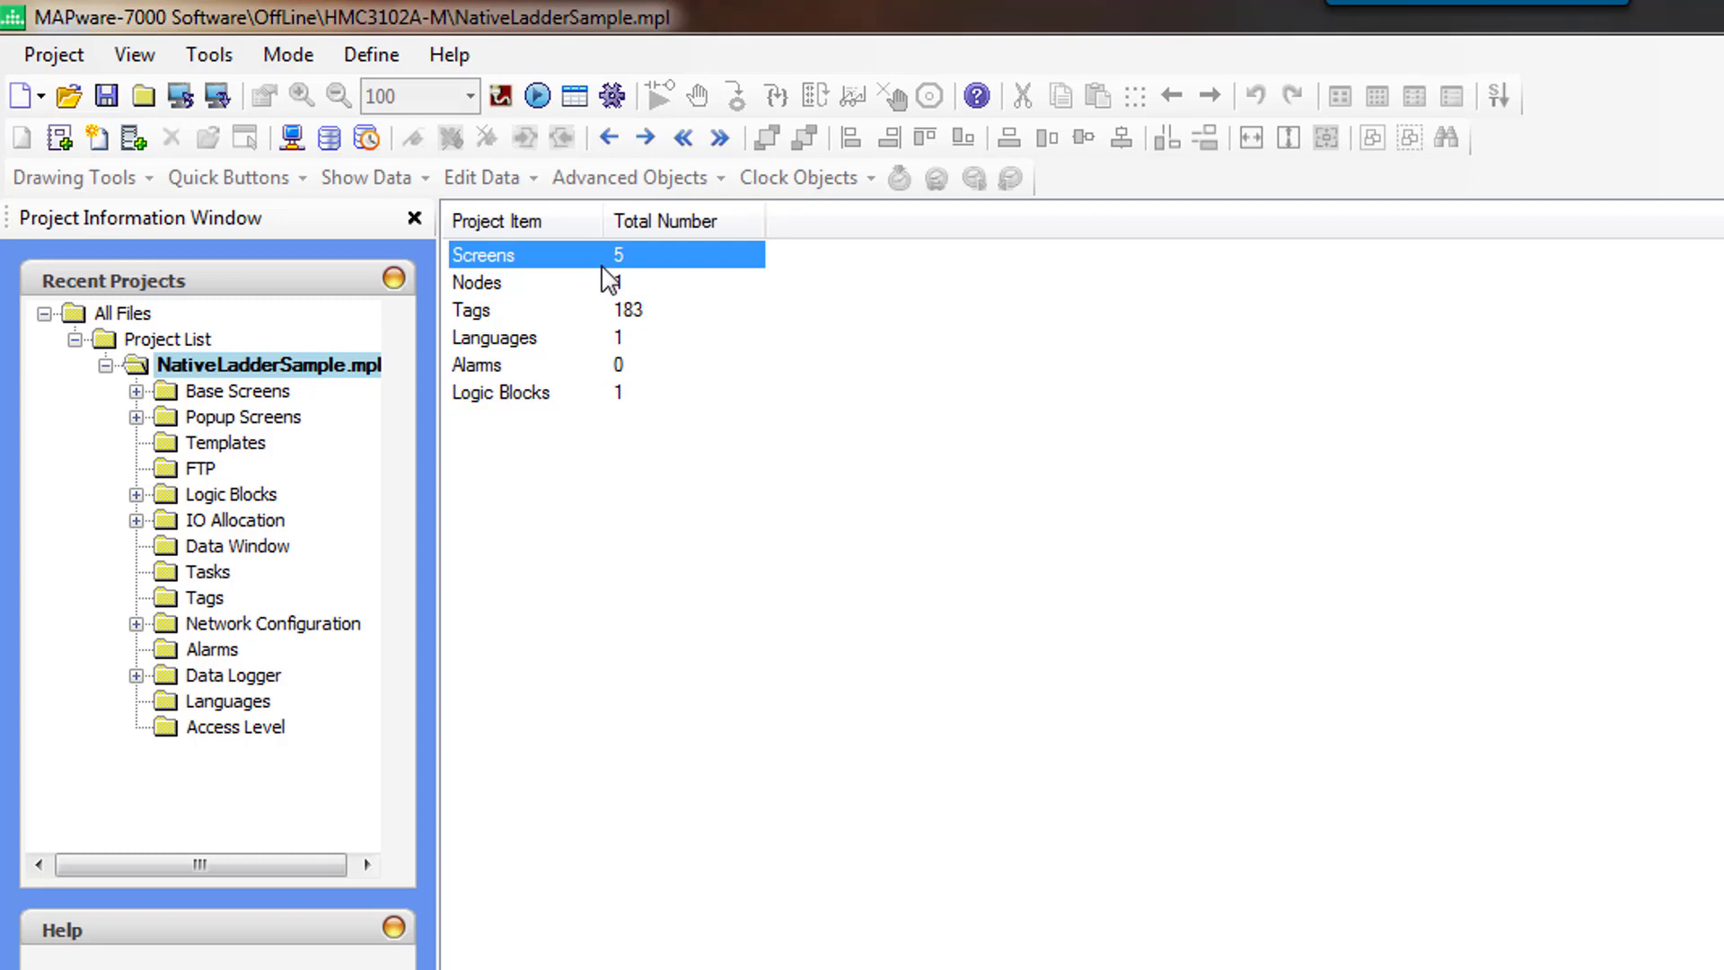
pyautogui.click(504, 285)
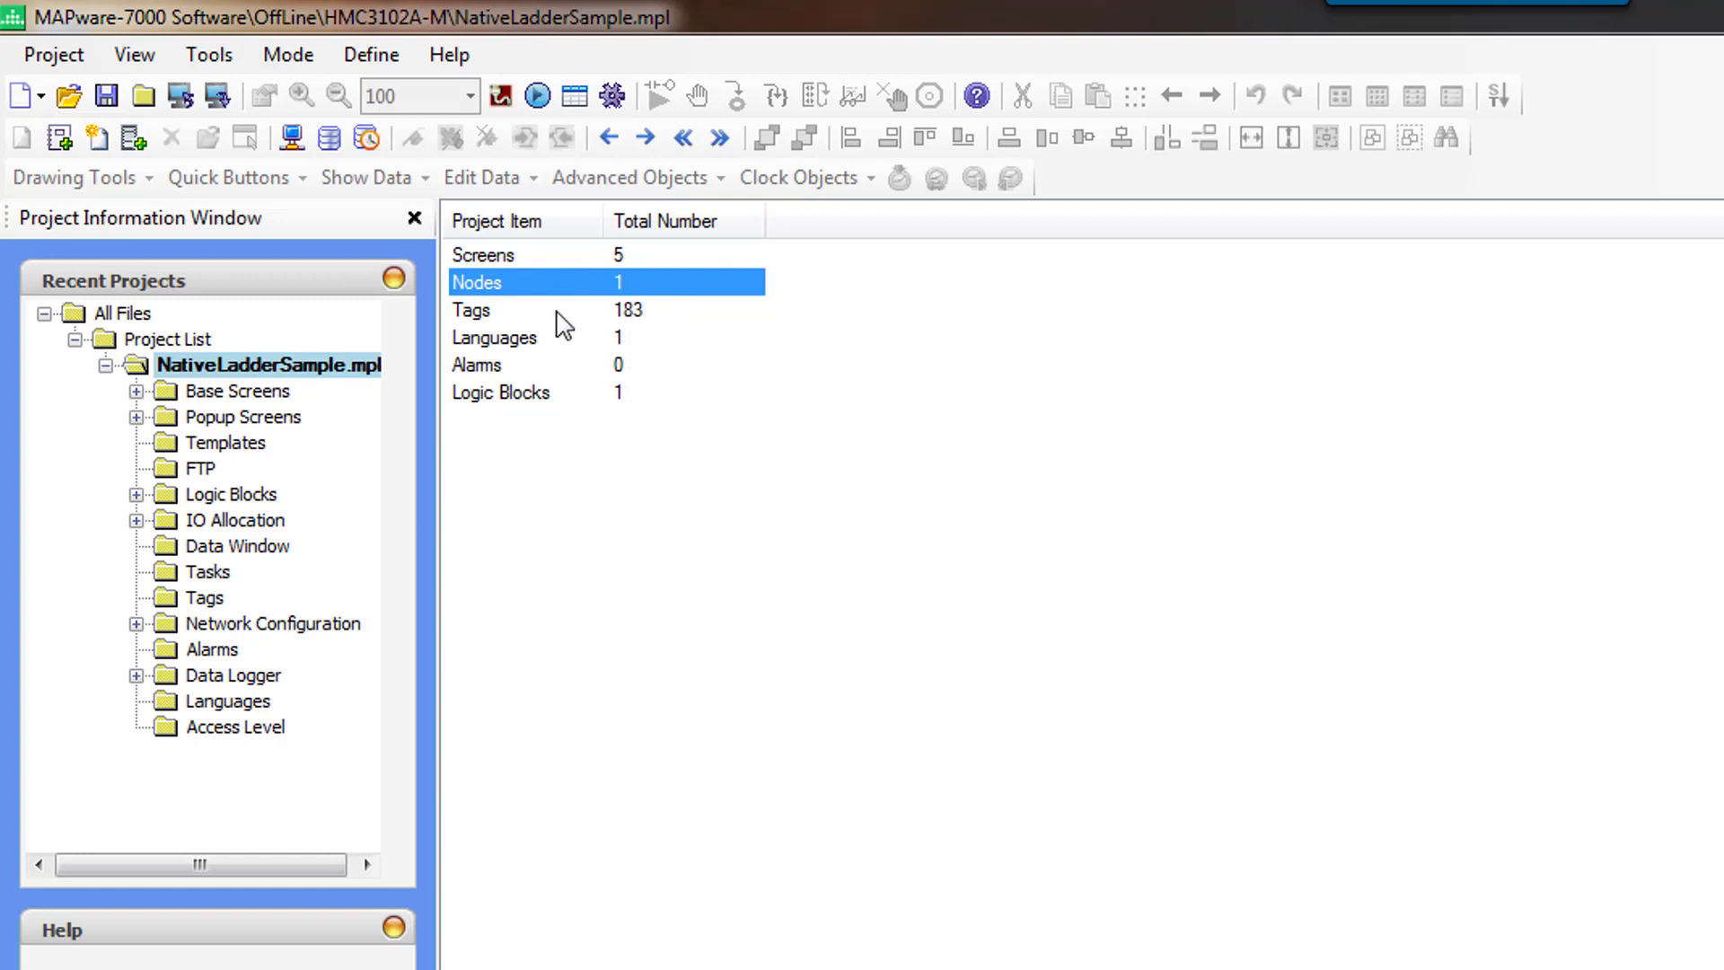
pyautogui.click(458, 314)
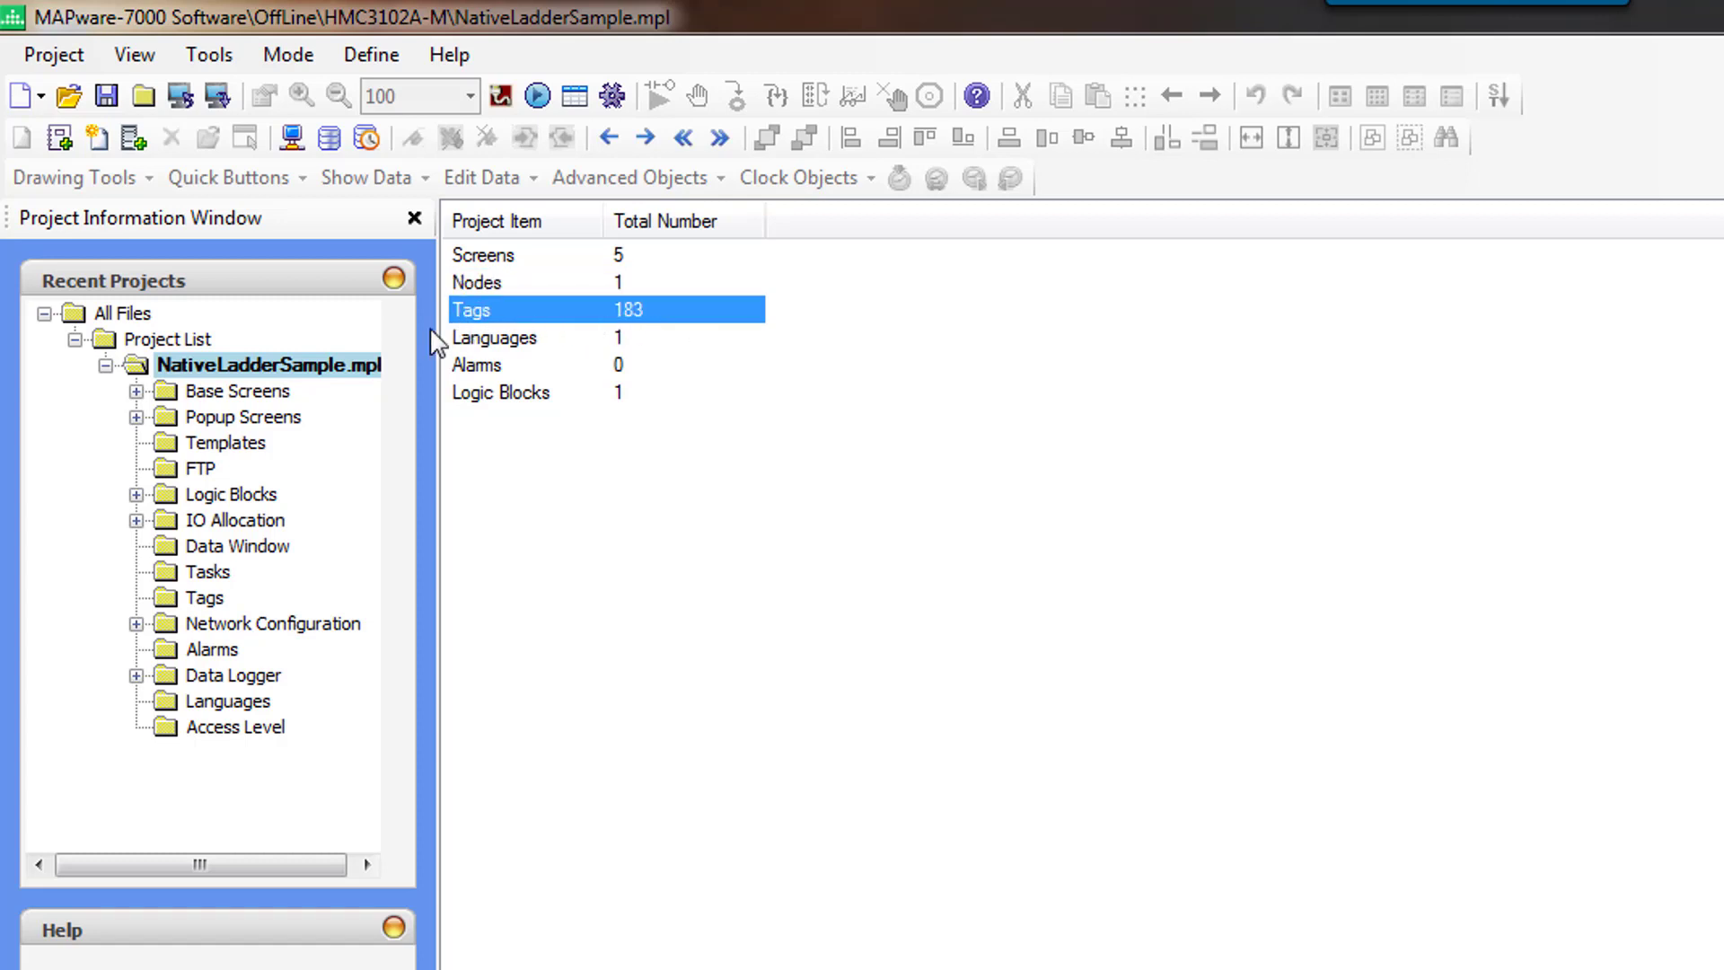
# Step: Review the Expansion slots and the Base unit under the project's IO Allocation
pyautogui.click(135, 521)
pyautogui.click(258, 514)
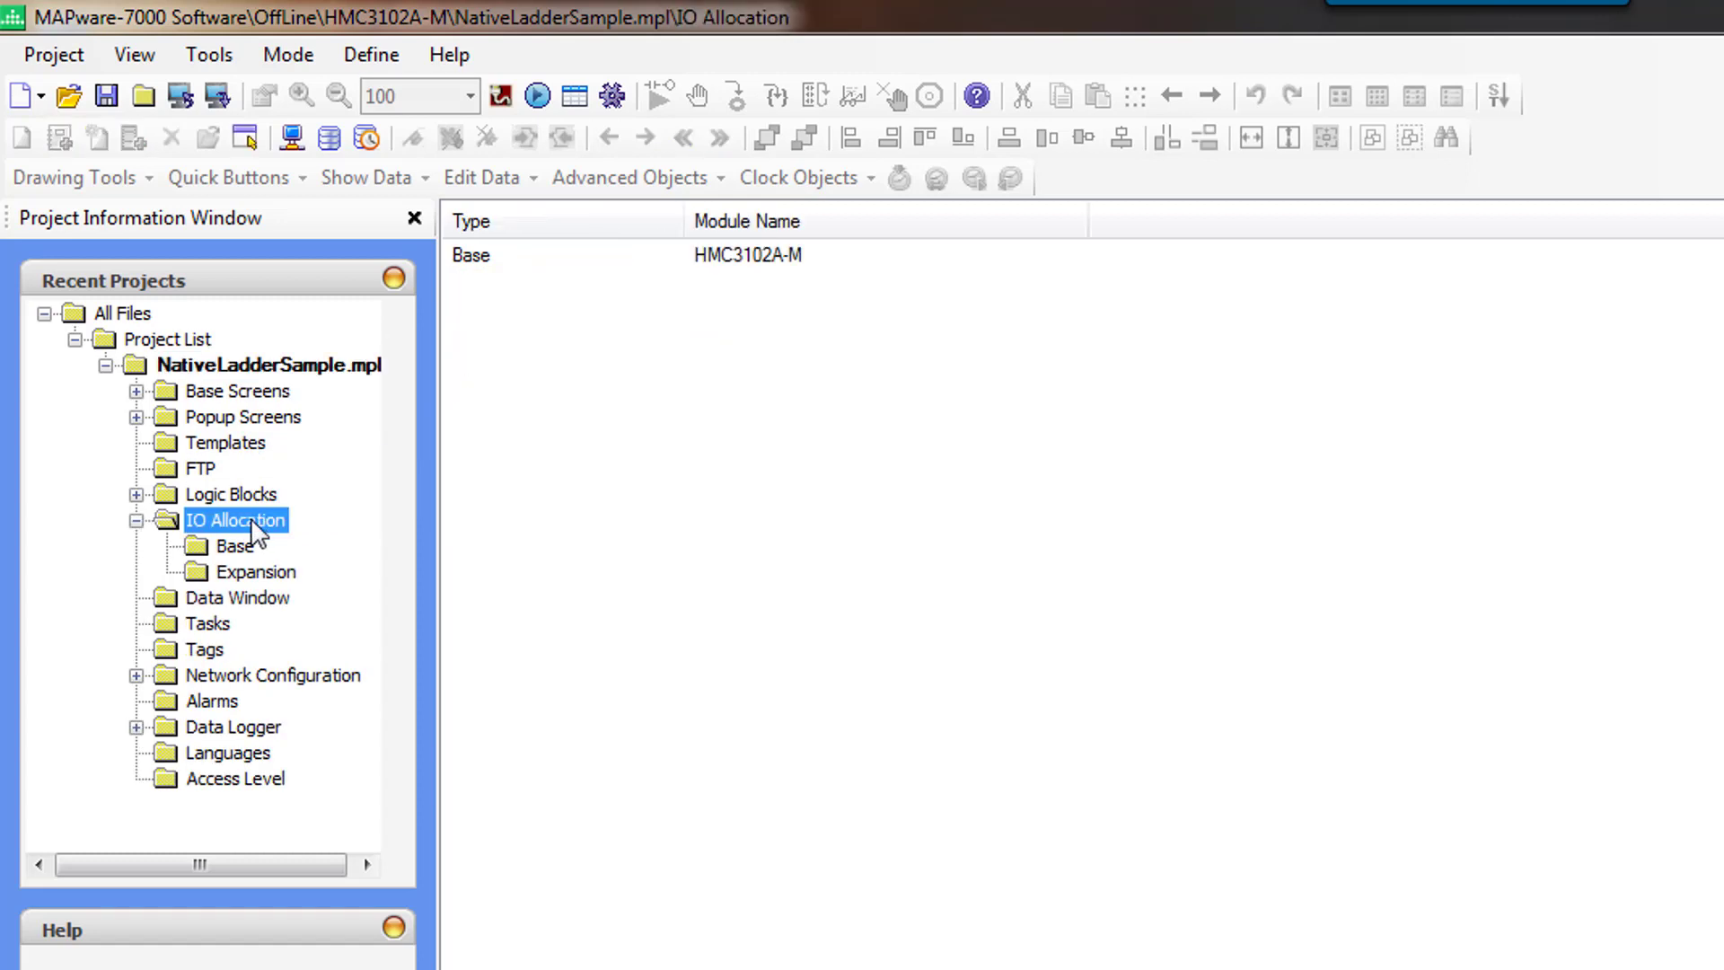
pyautogui.click(255, 575)
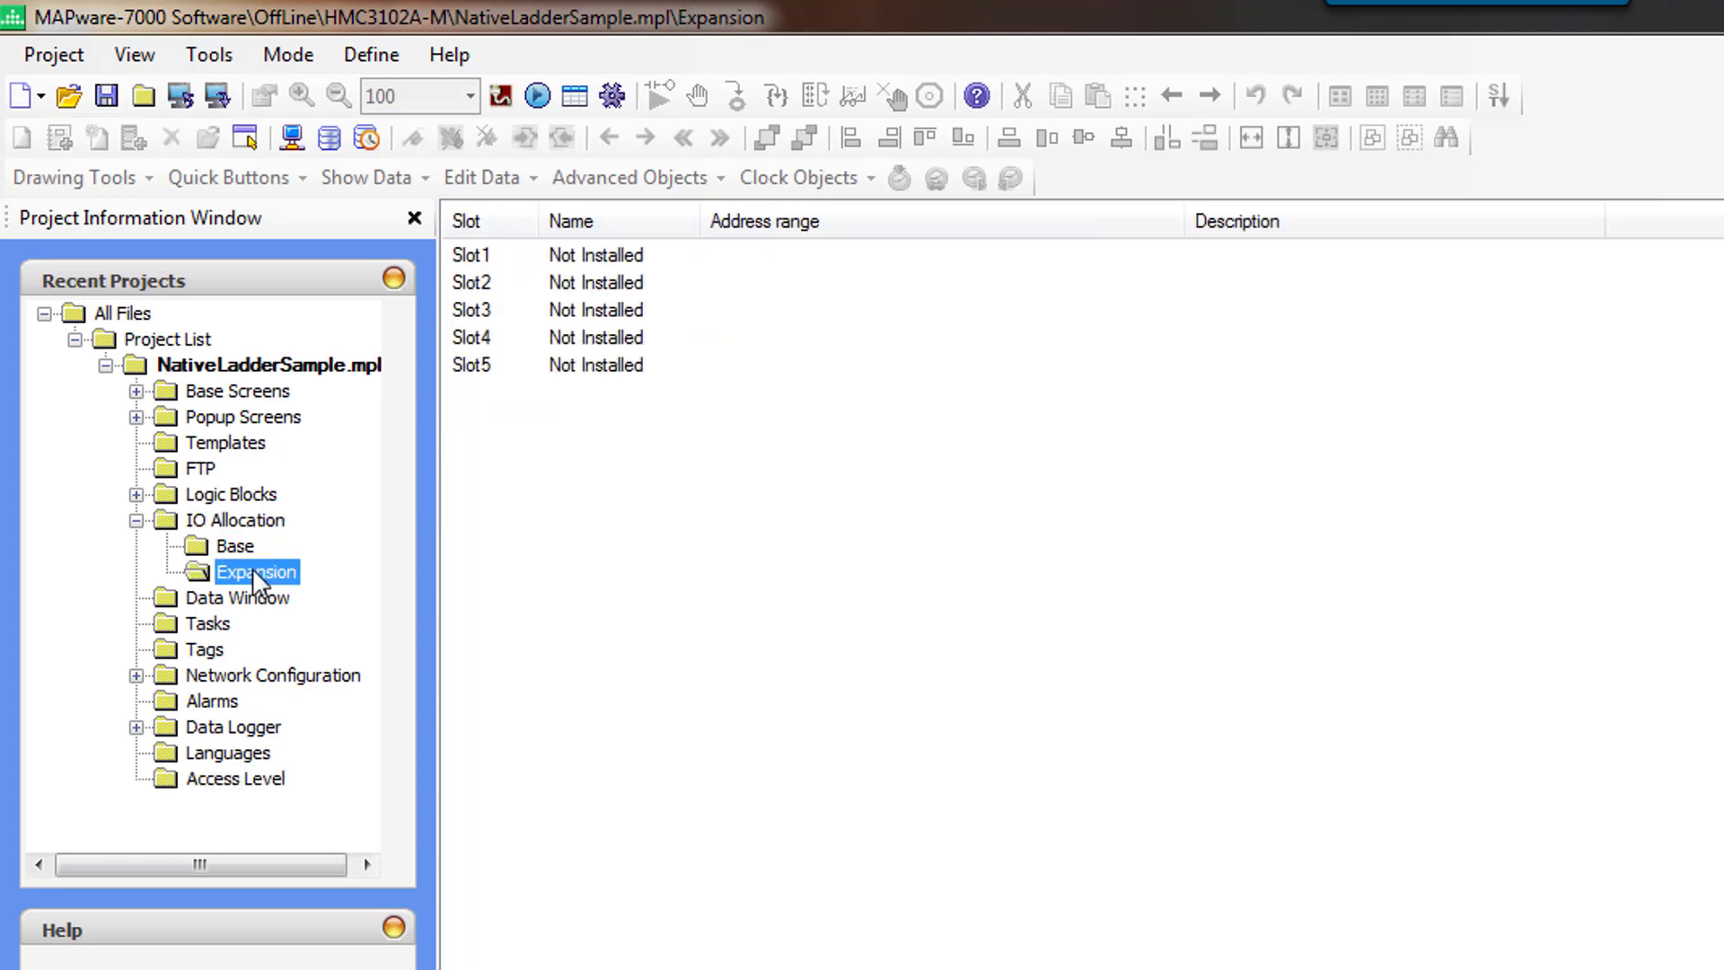
pyautogui.click(235, 547)
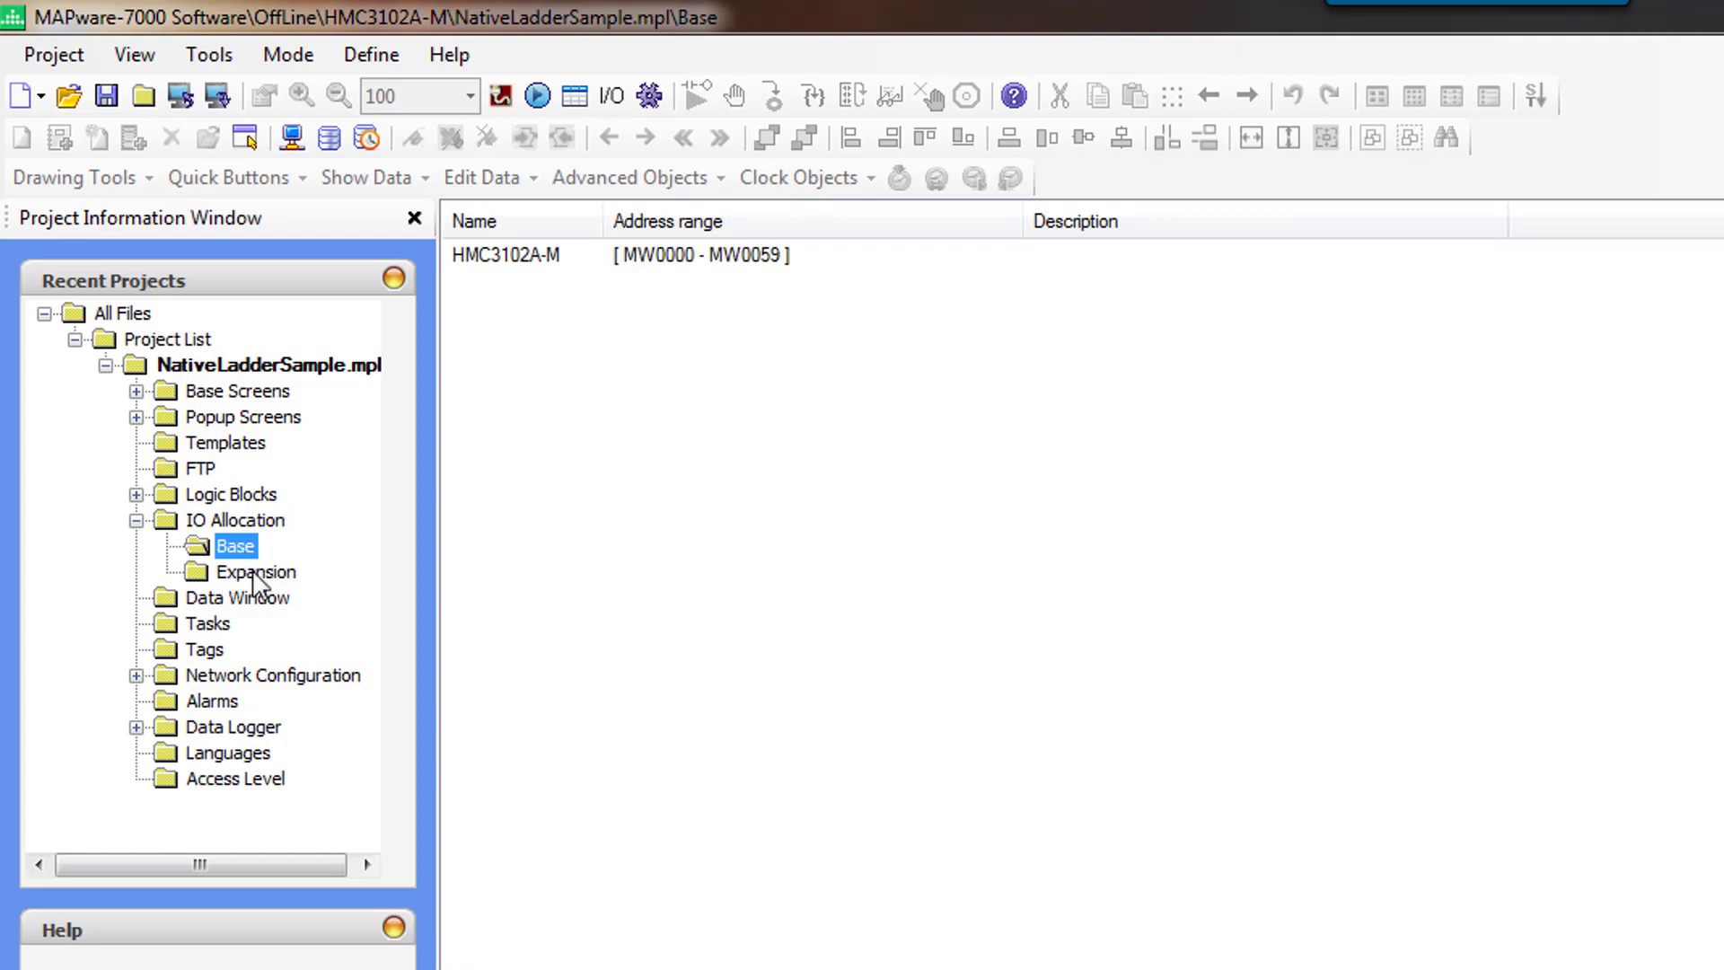
# Step: Open the IO allocation of expansion Slot1 and choose HMC3-M0808Y0401T as its module model
pyautogui.click(253, 573)
pyautogui.click(612, 255)
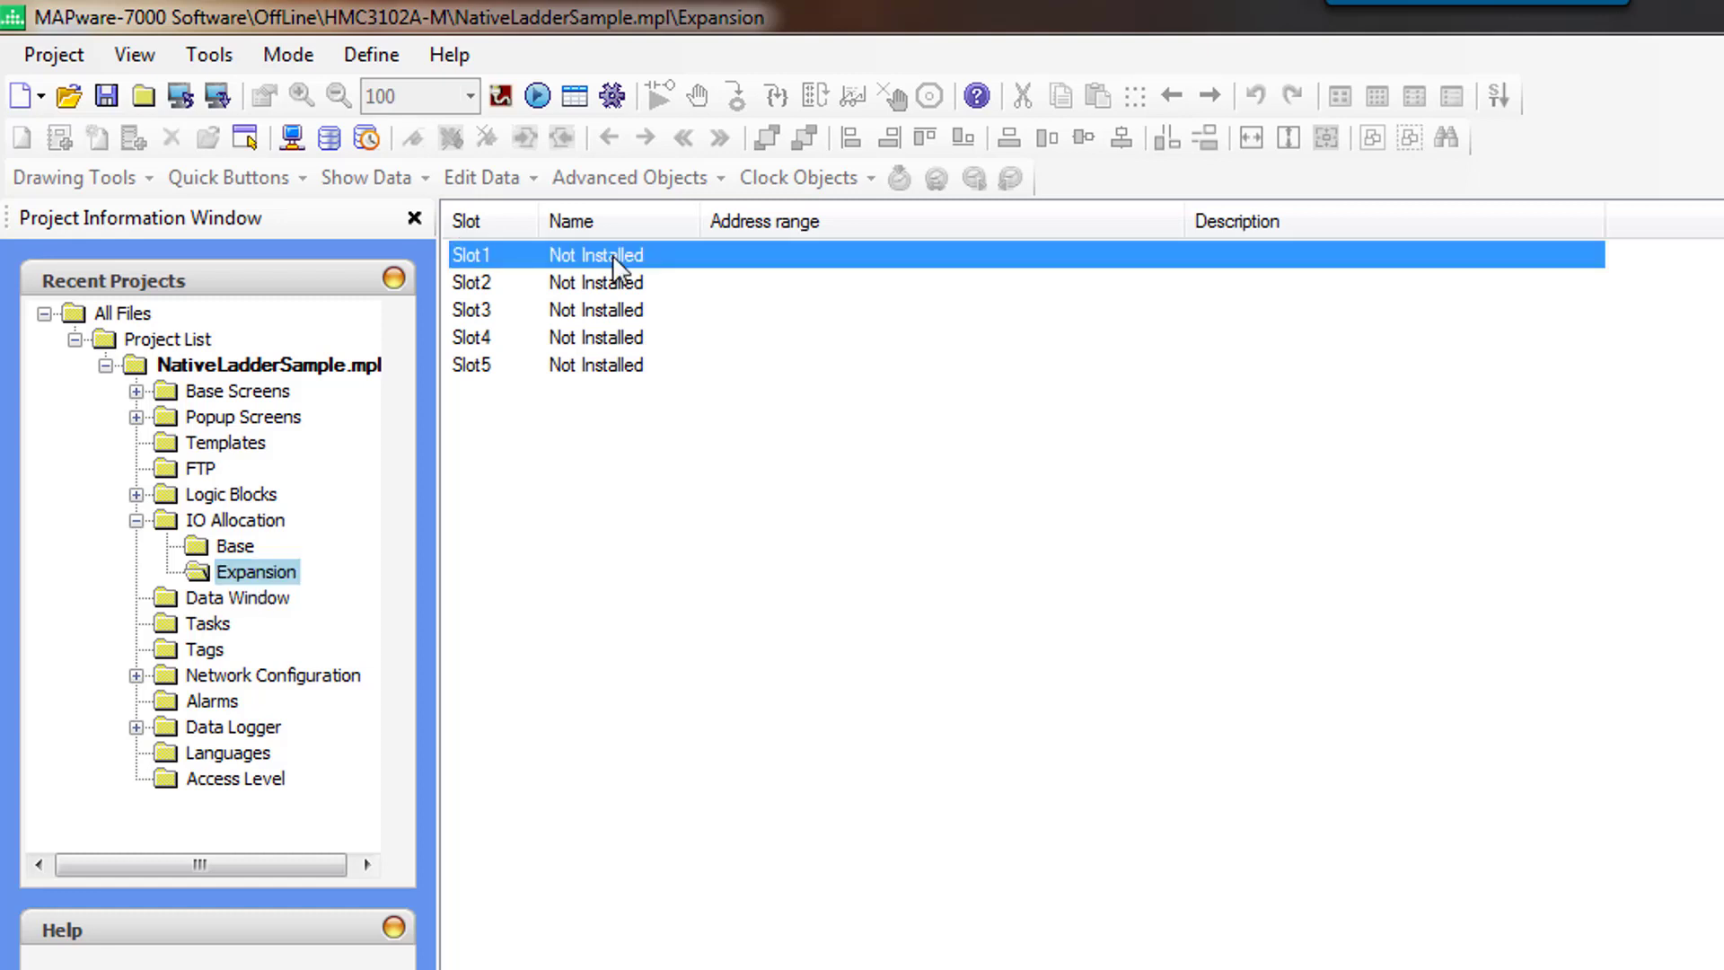
pyautogui.rightClick(612, 255)
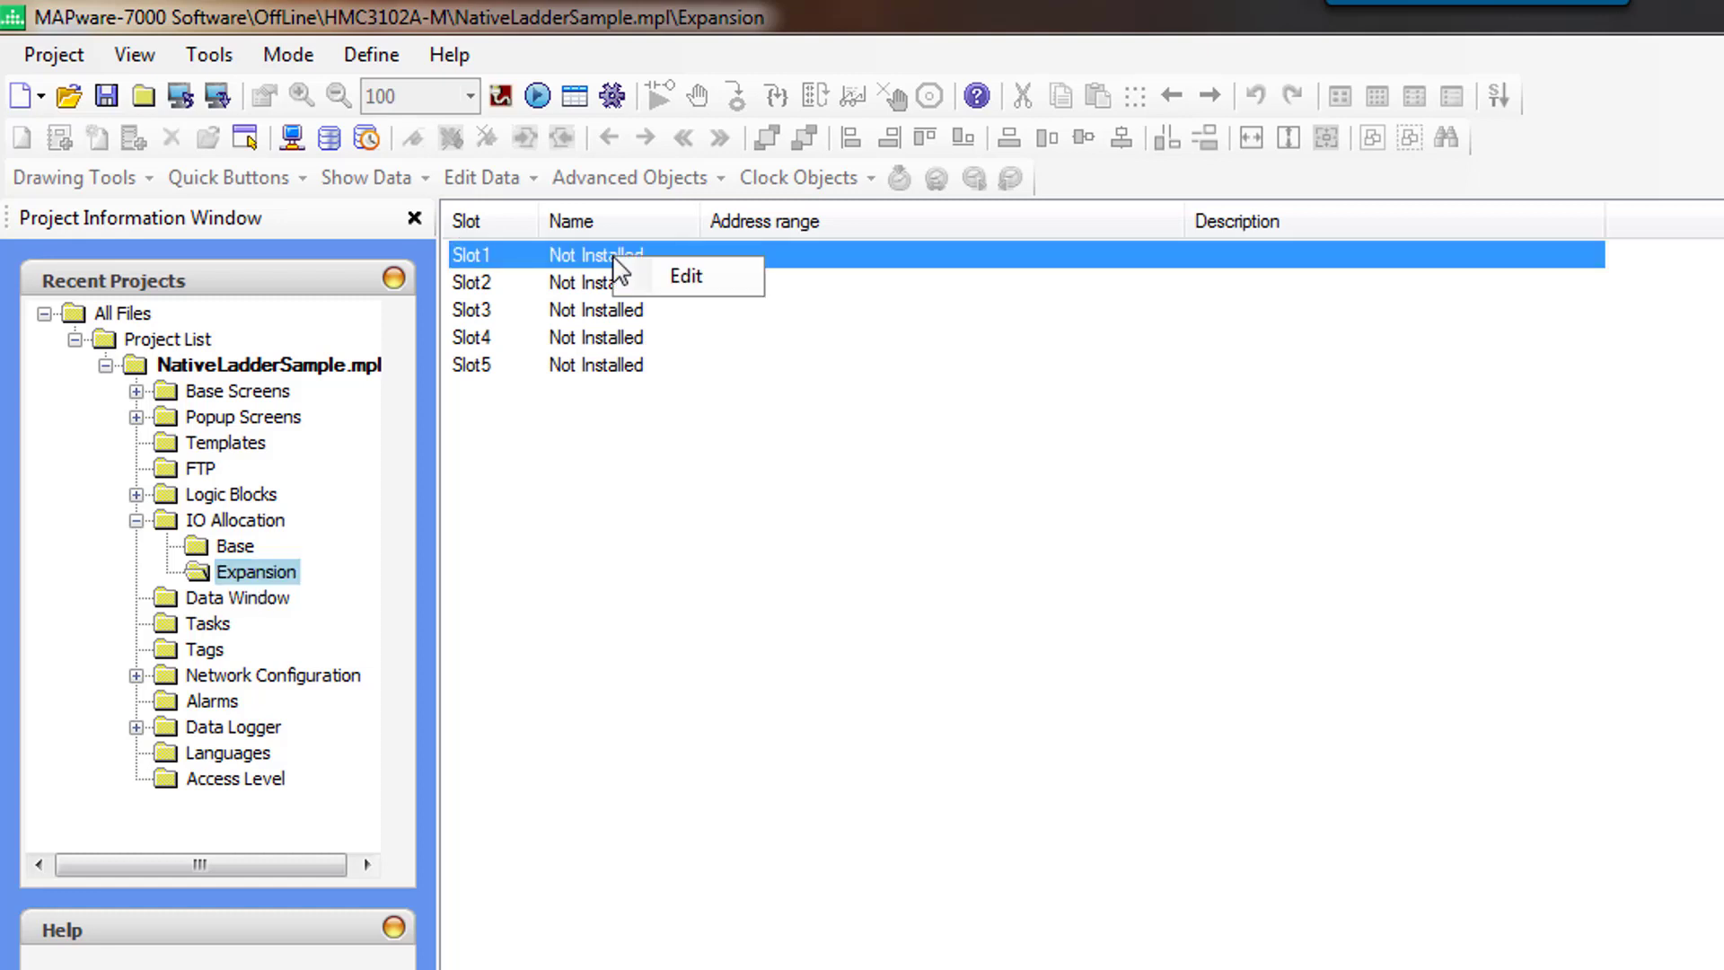
pyautogui.click(1010, 396)
pyautogui.doubleClick(617, 255)
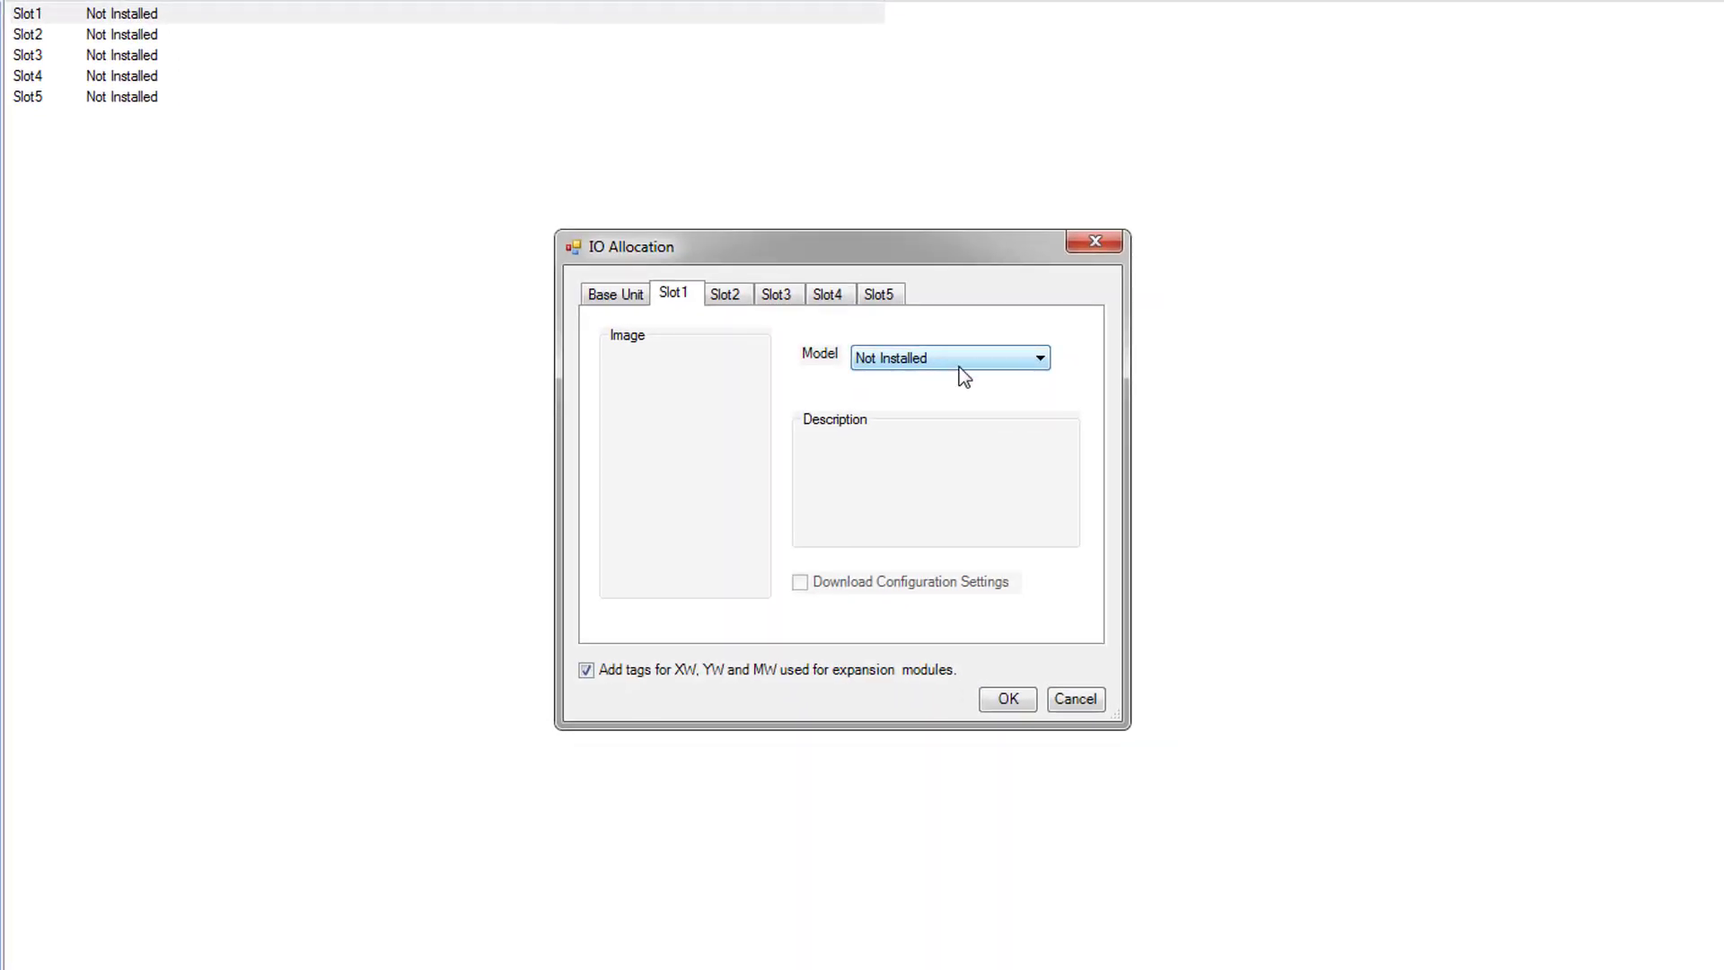
pyautogui.click(962, 368)
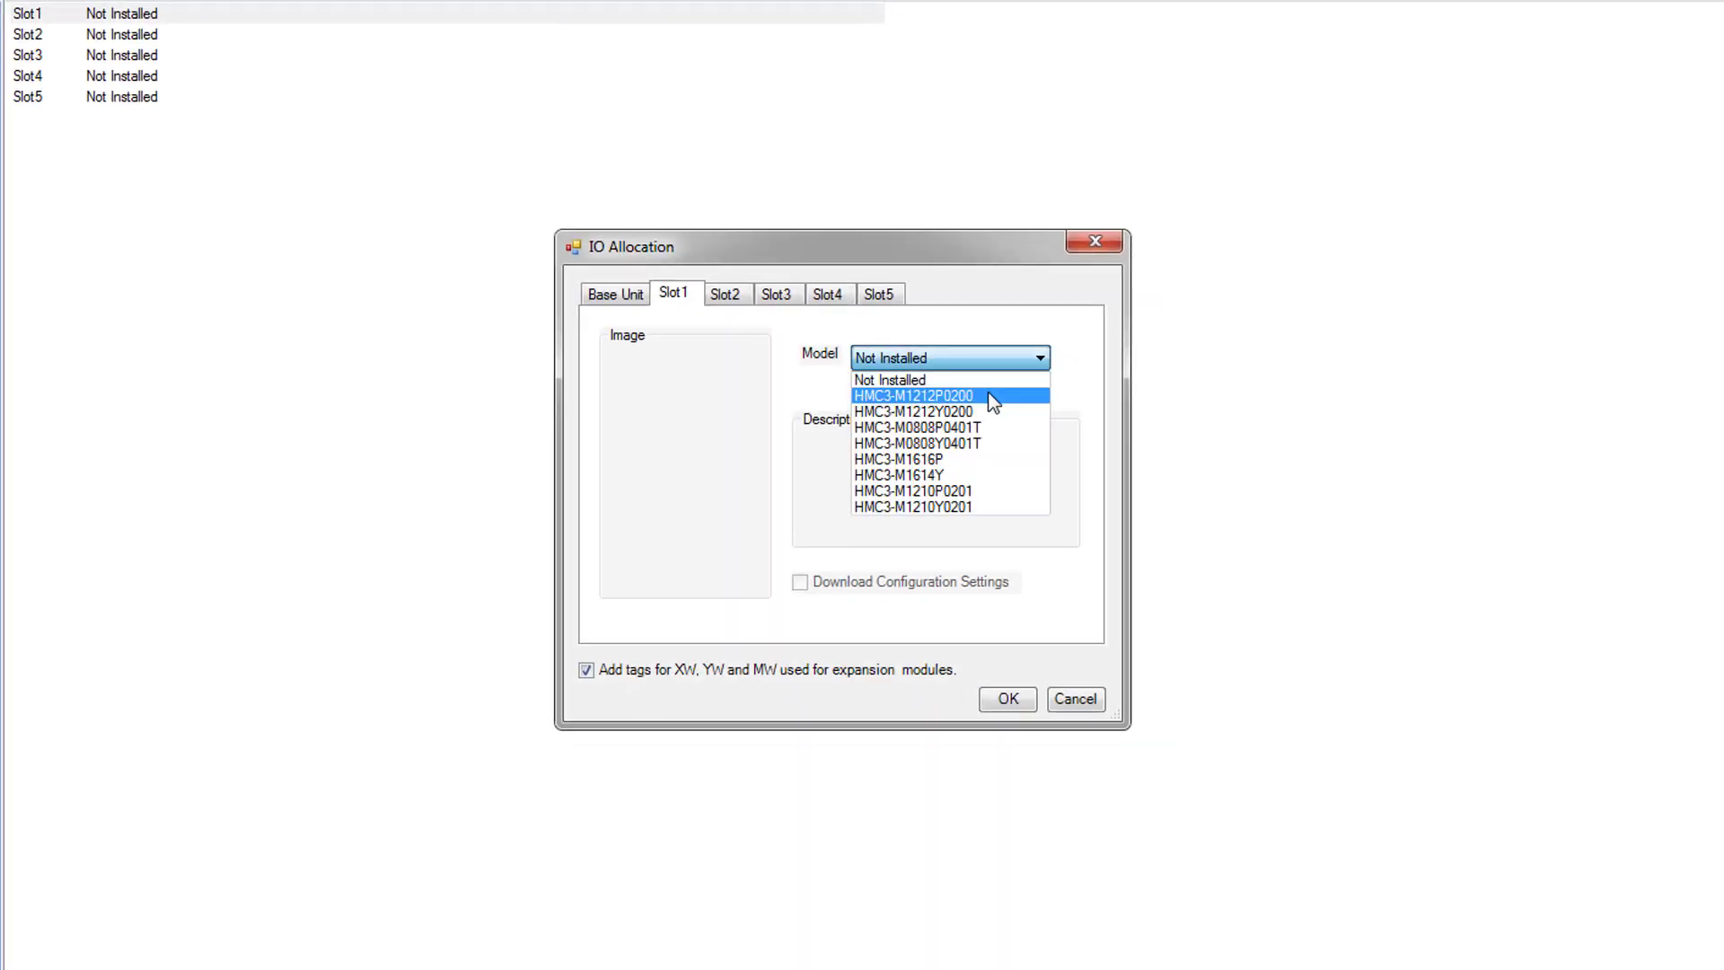
pyautogui.click(1038, 448)
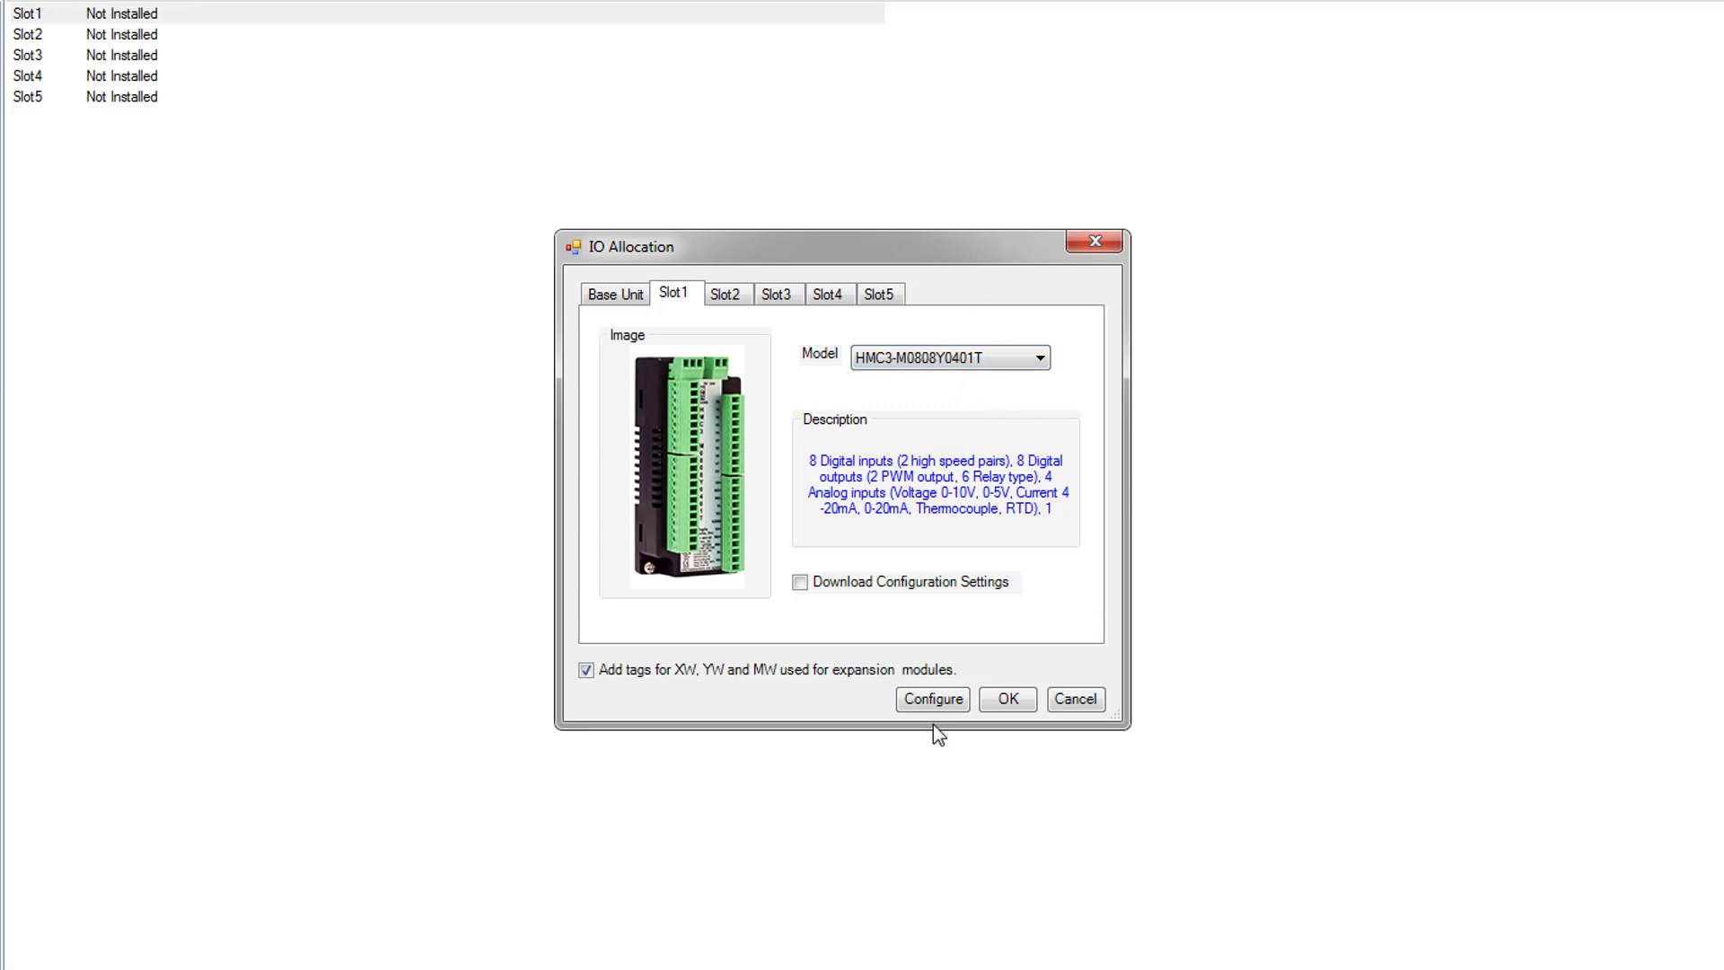
# Step: Open the module's analog configuration, look through the available channels and select Input Channel0
pyautogui.click(932, 701)
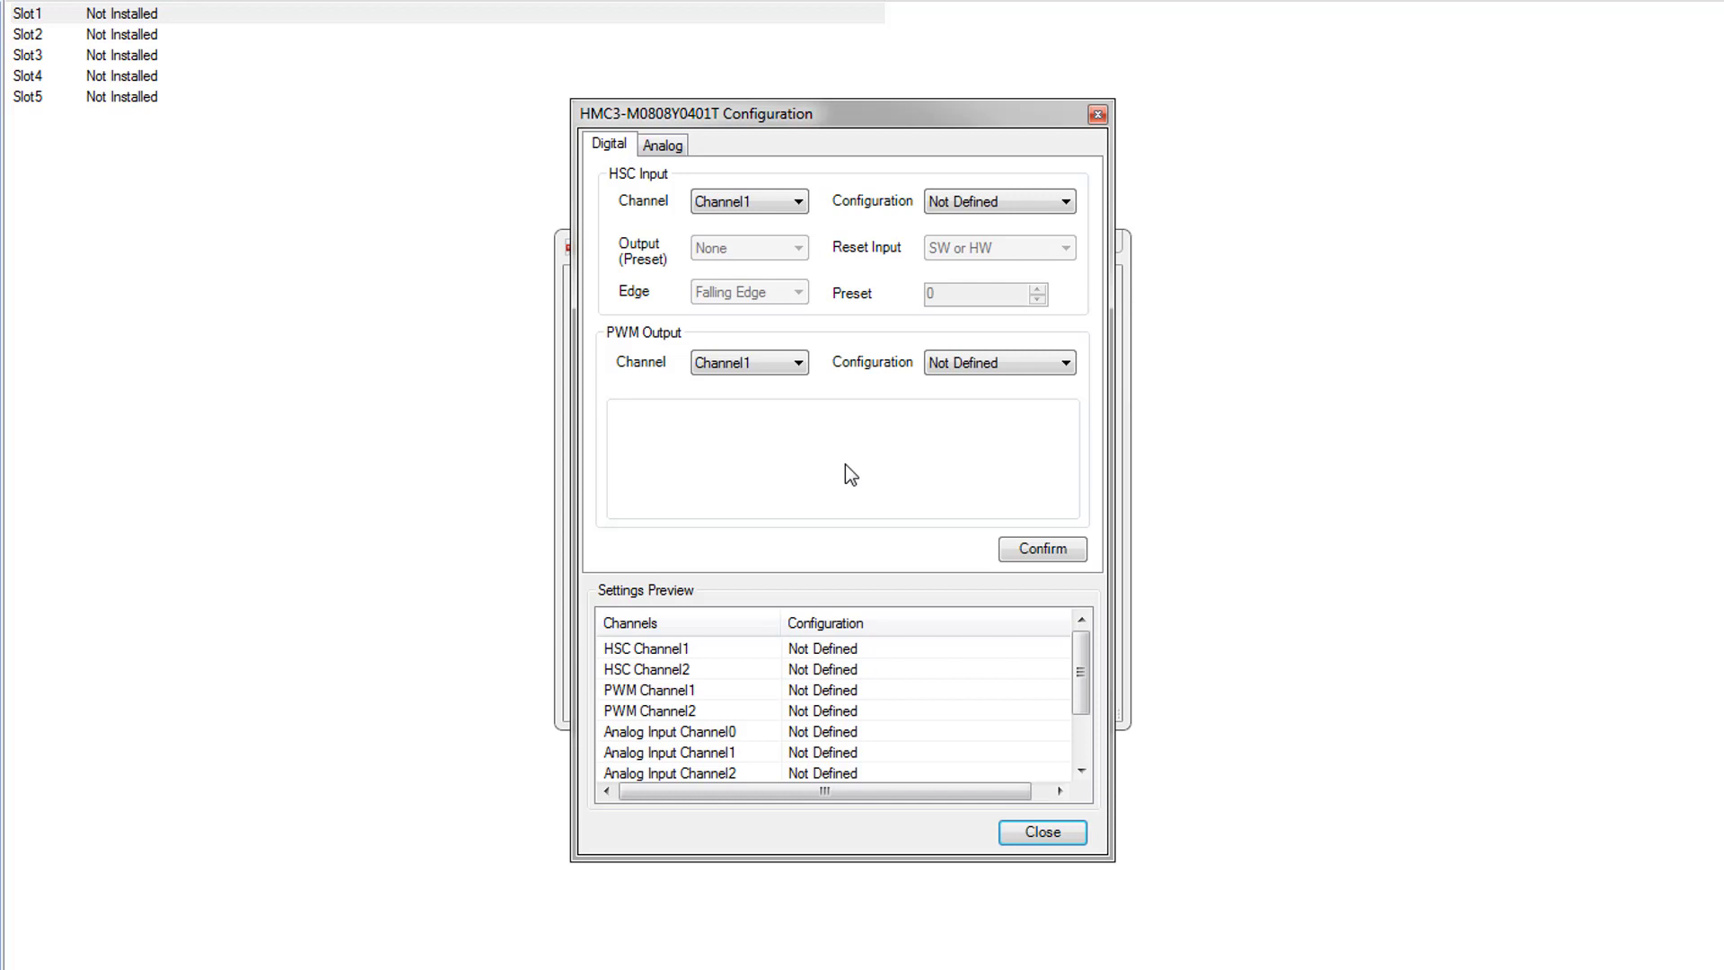
pyautogui.click(660, 148)
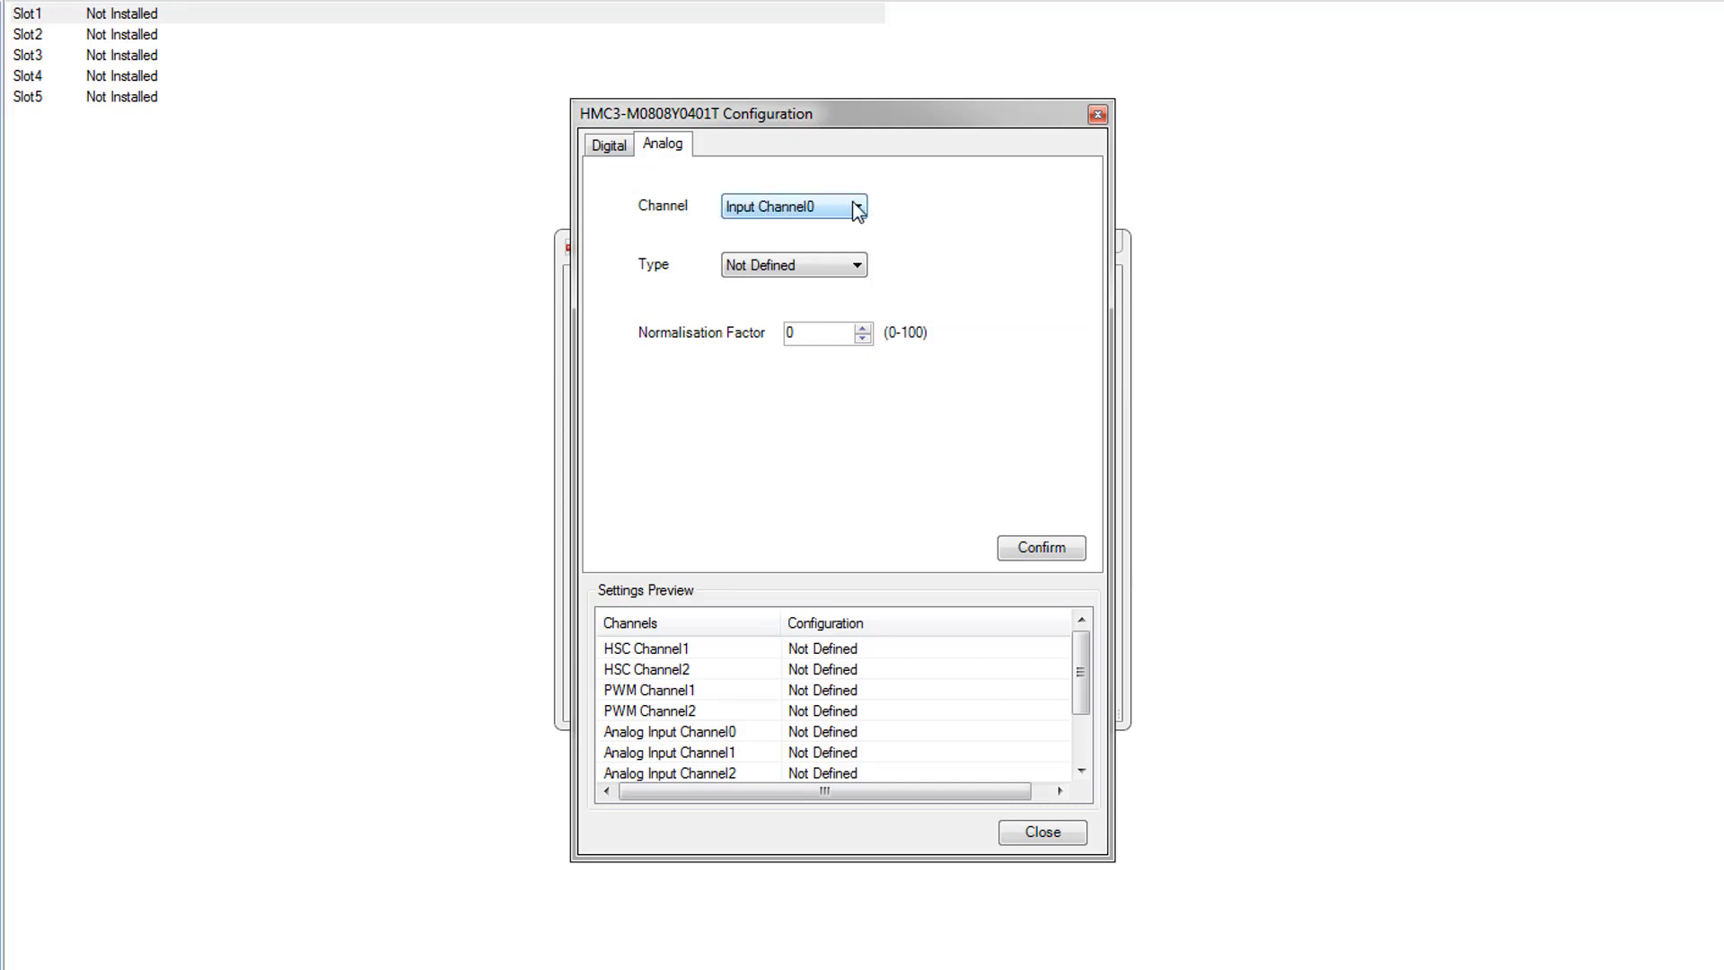
pyautogui.click(813, 208)
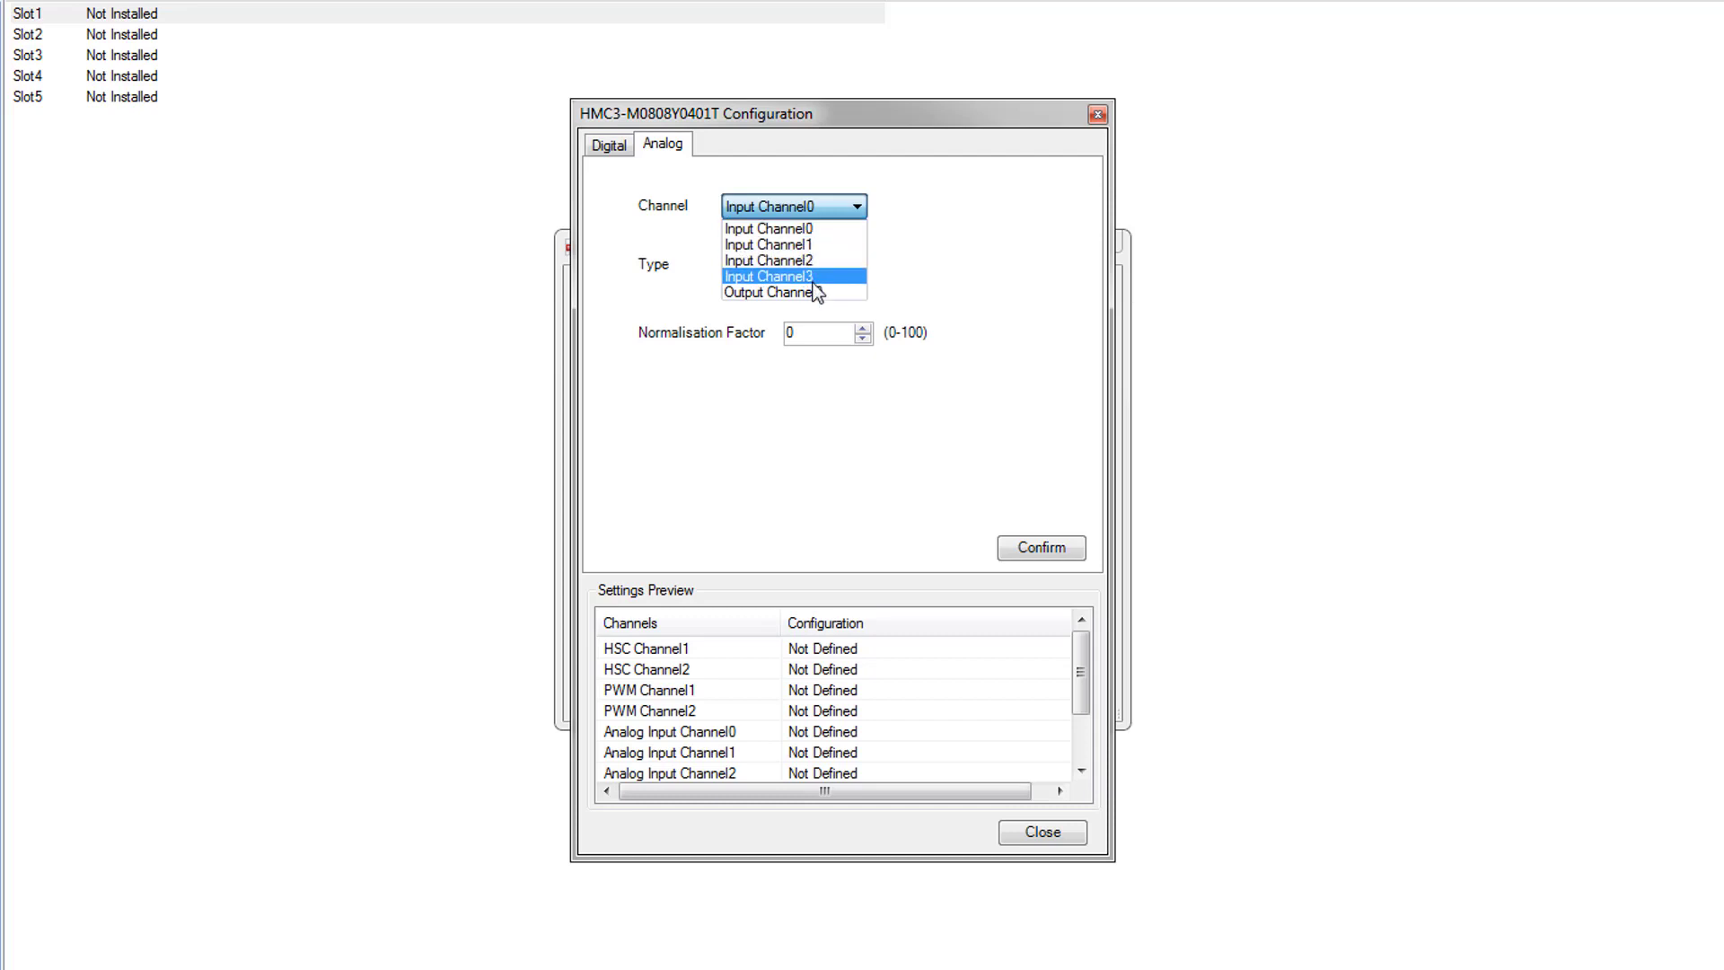
pyautogui.click(843, 229)
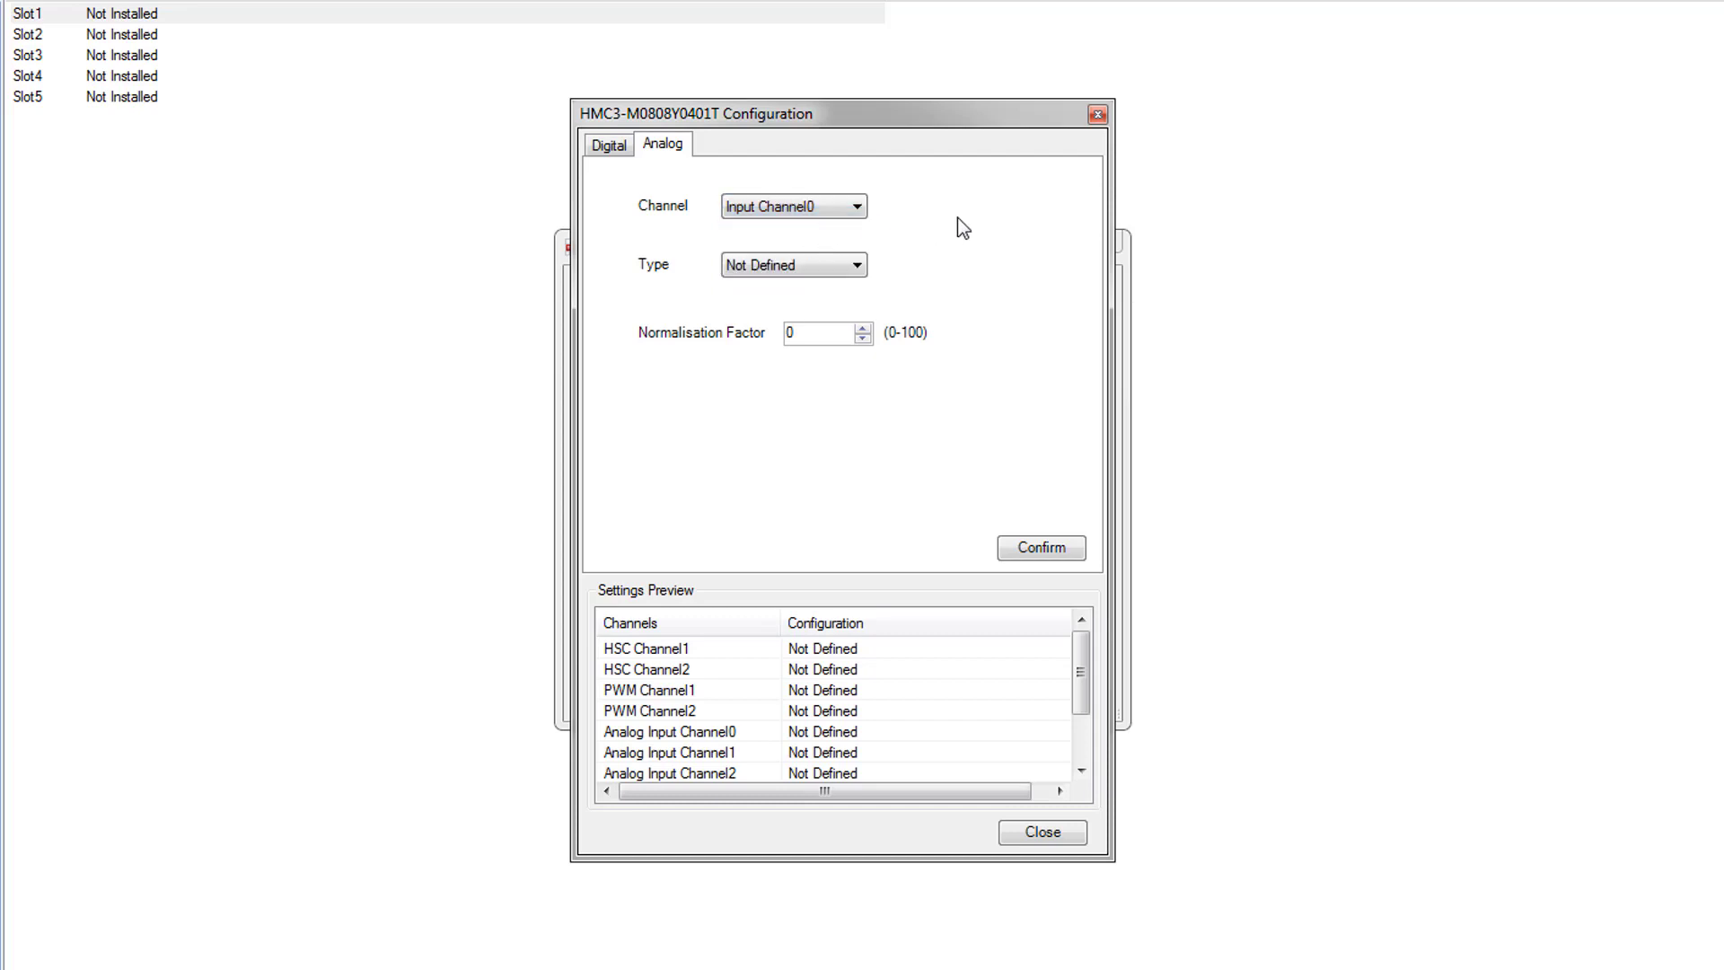
pyautogui.click(858, 207)
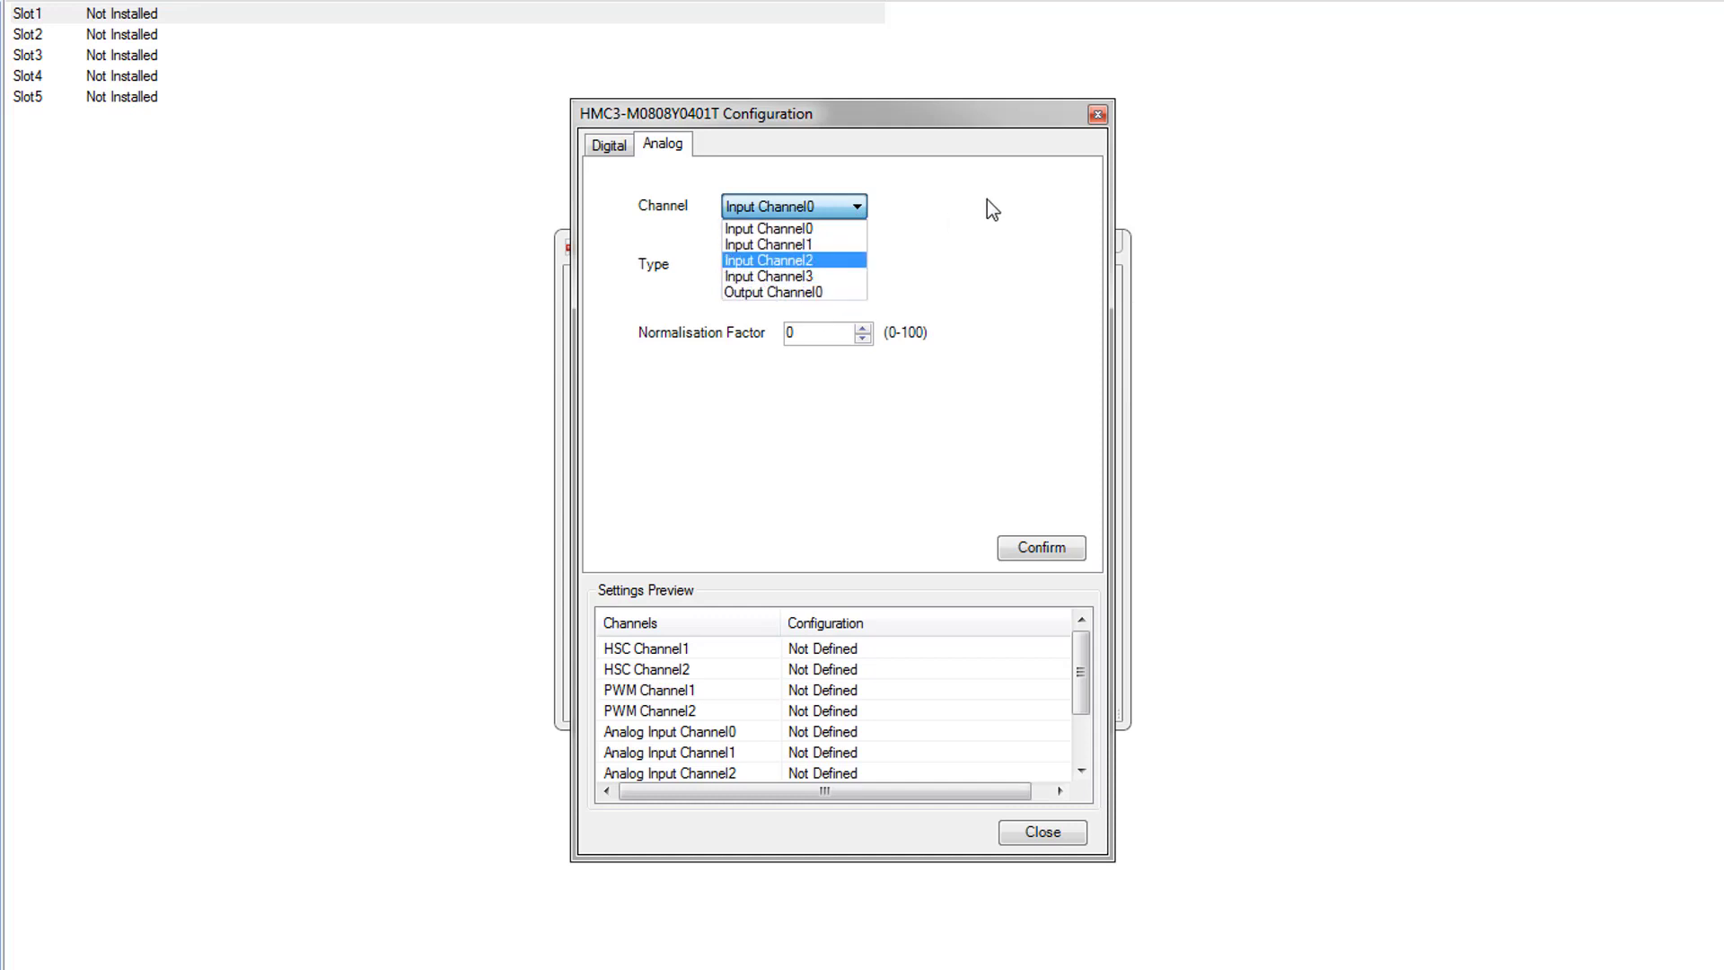
pyautogui.click(811, 229)
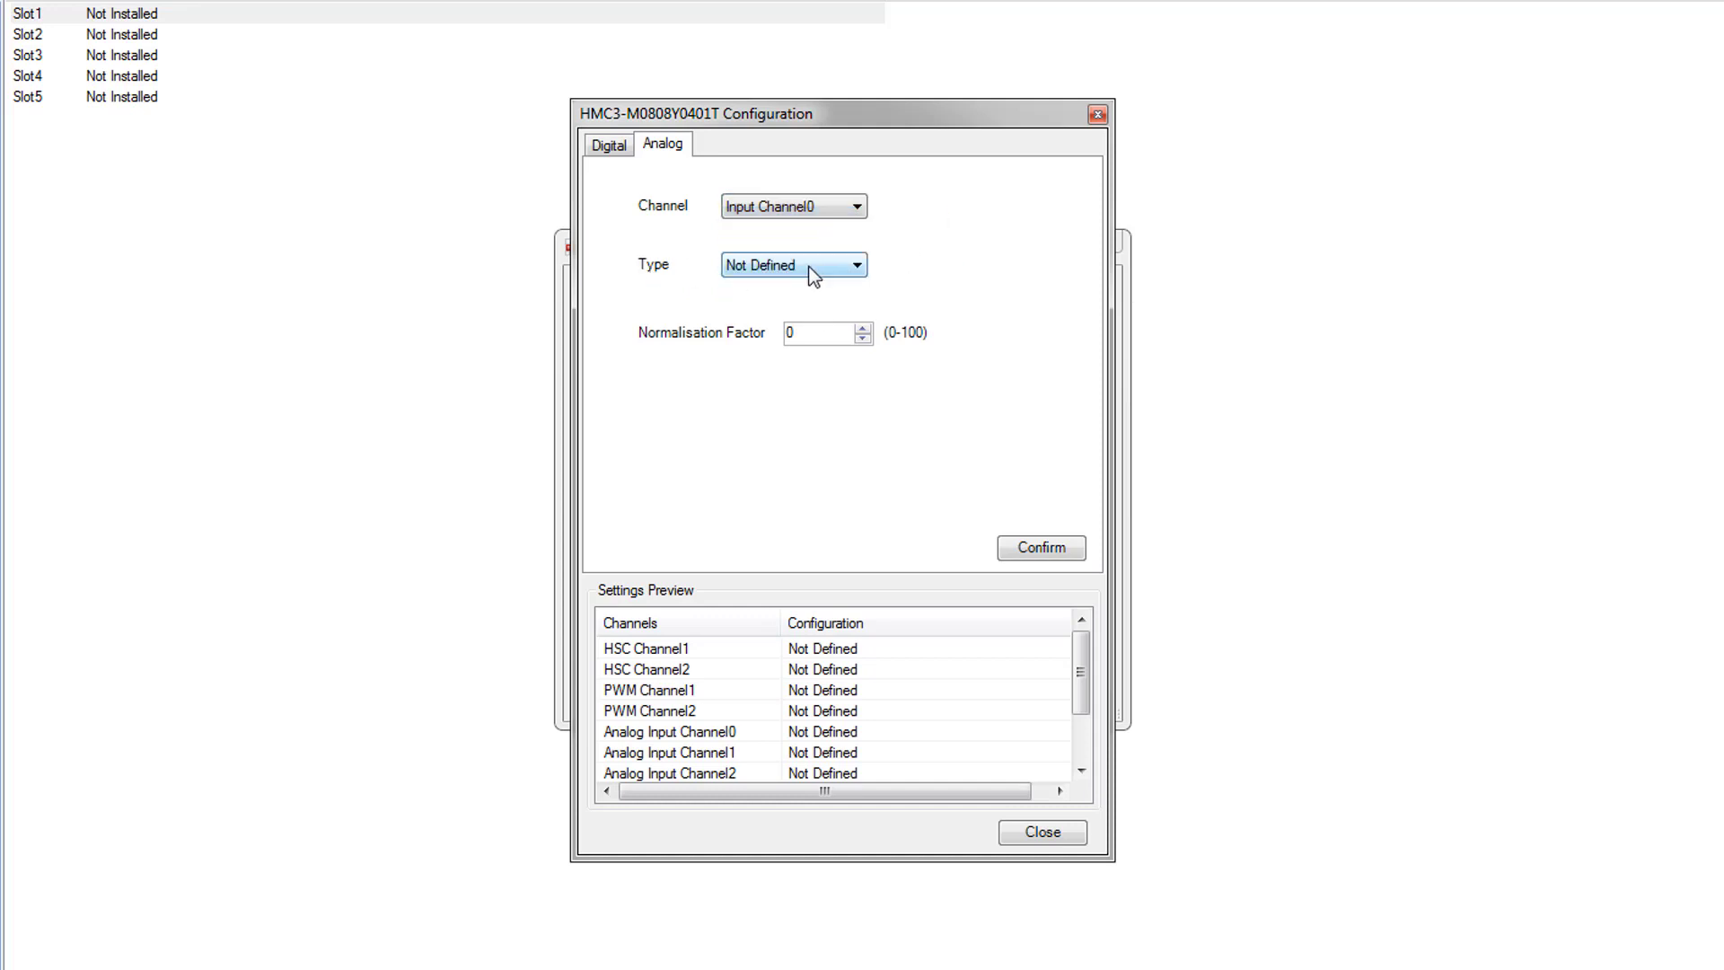
# Step: Set the analog type of Input Channel0 to Voltage(0-5V) and confirm the setting
pyautogui.click(838, 266)
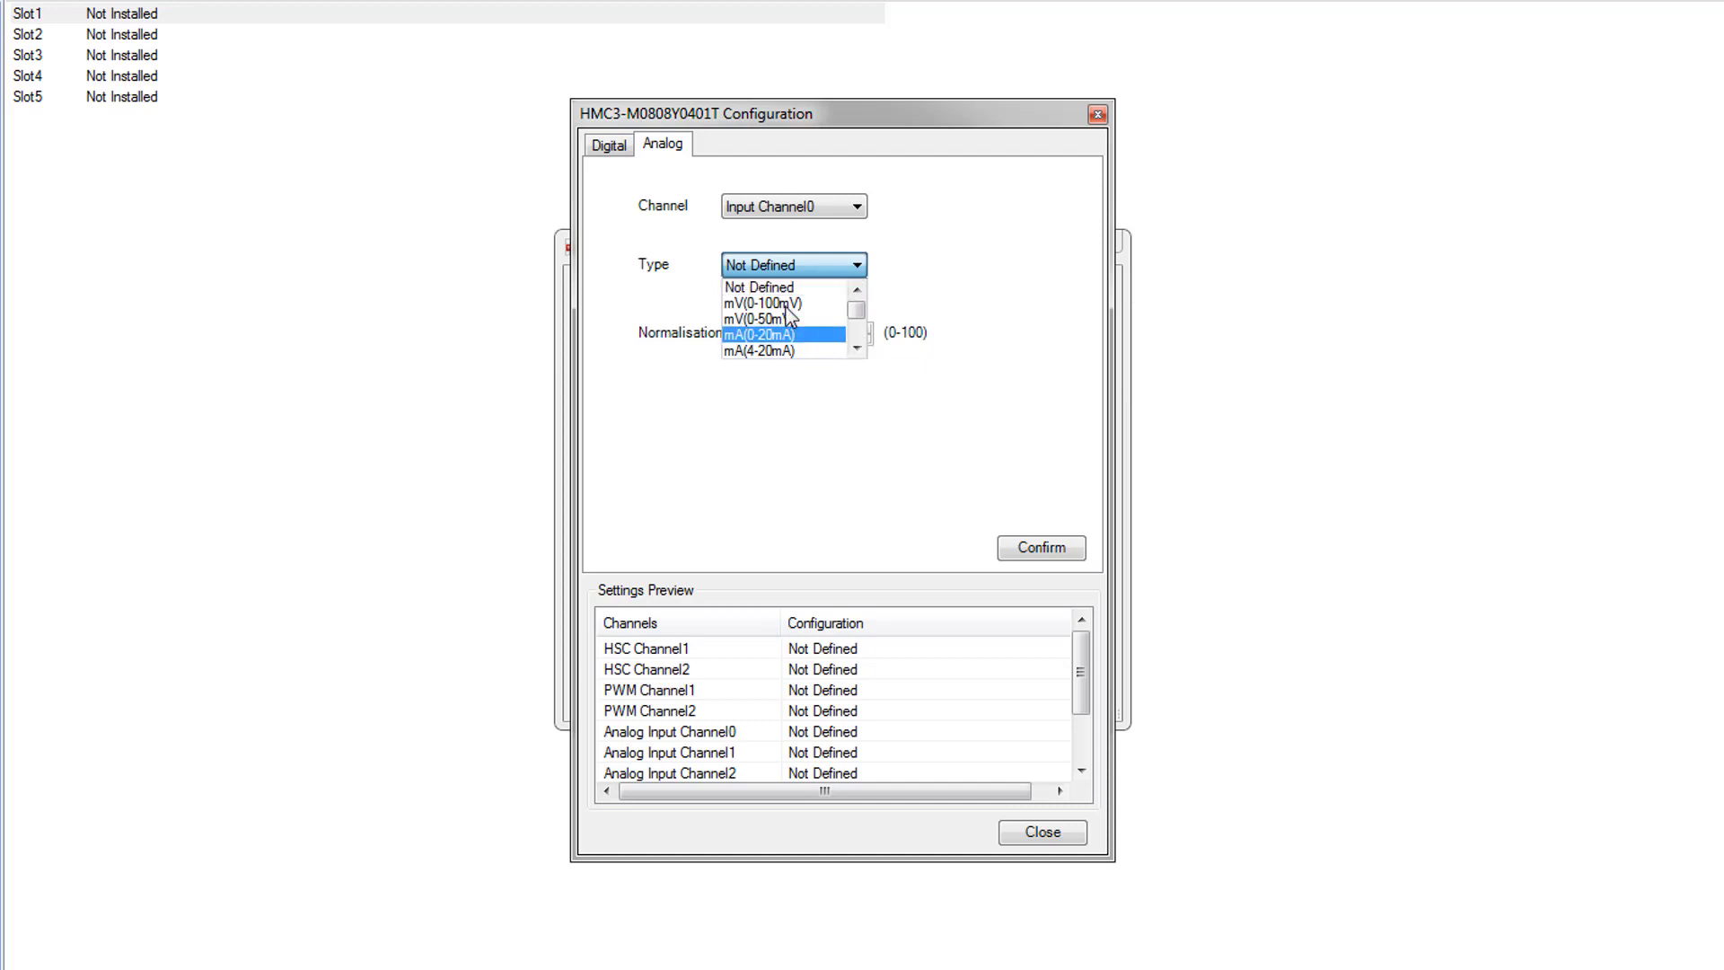
pyautogui.click(856, 348)
pyautogui.click(856, 348)
pyautogui.click(856, 348)
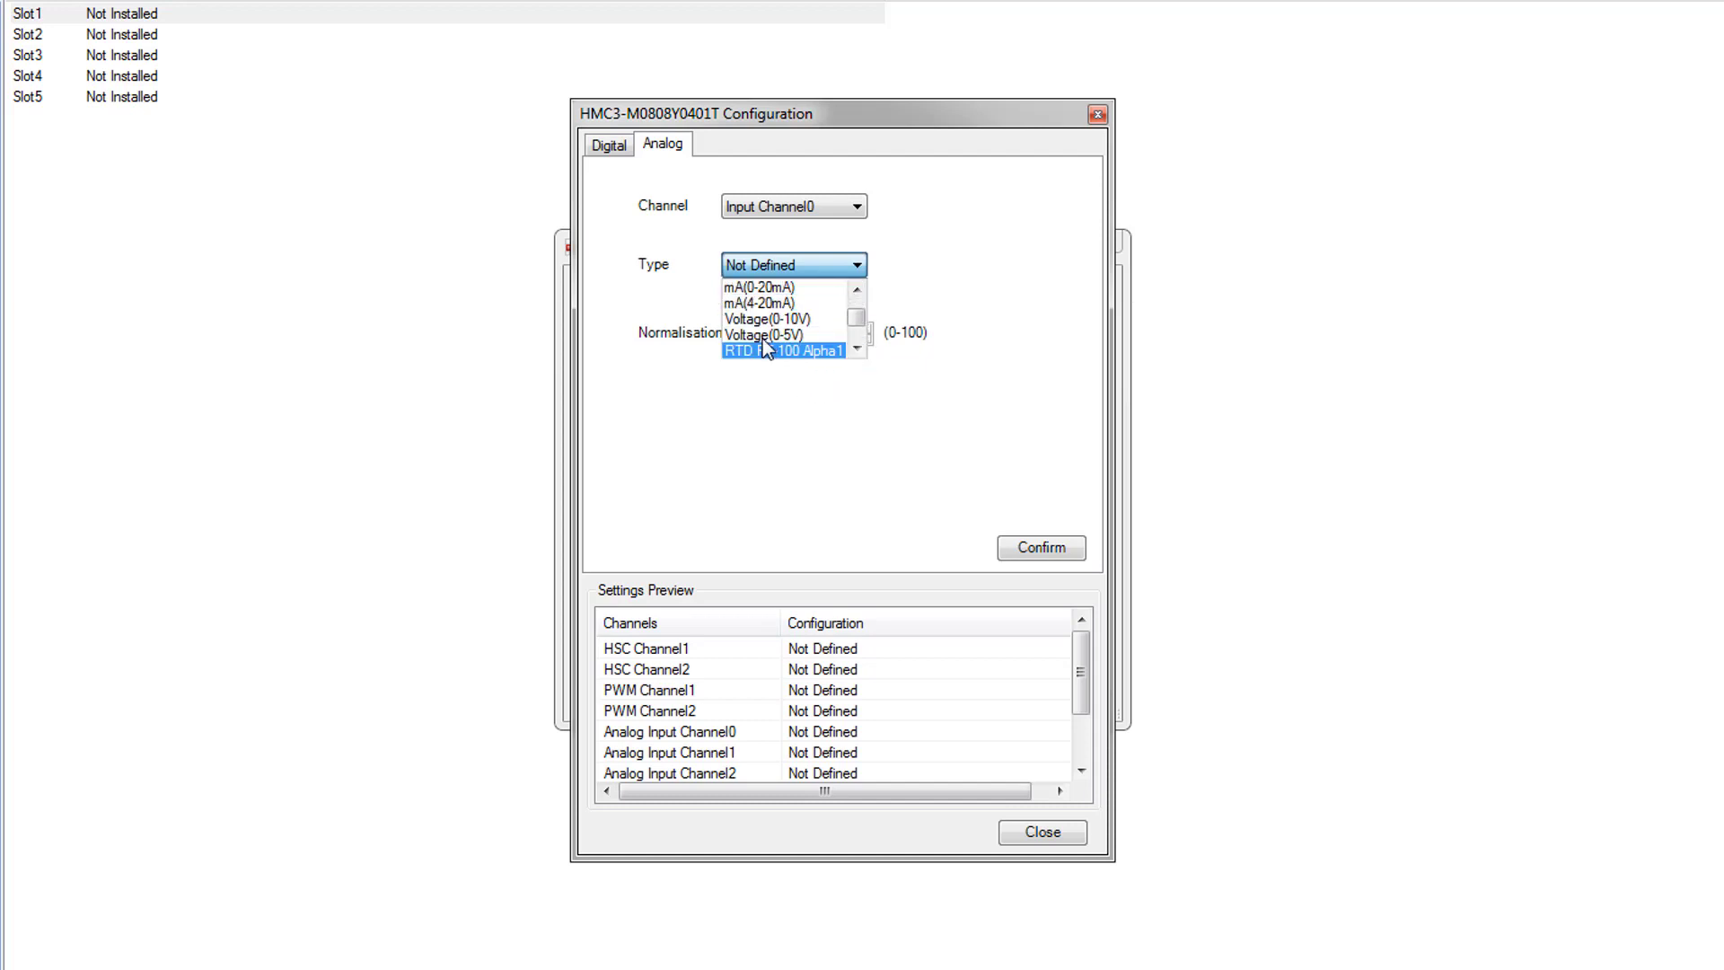
pyautogui.click(856, 348)
pyautogui.click(856, 348)
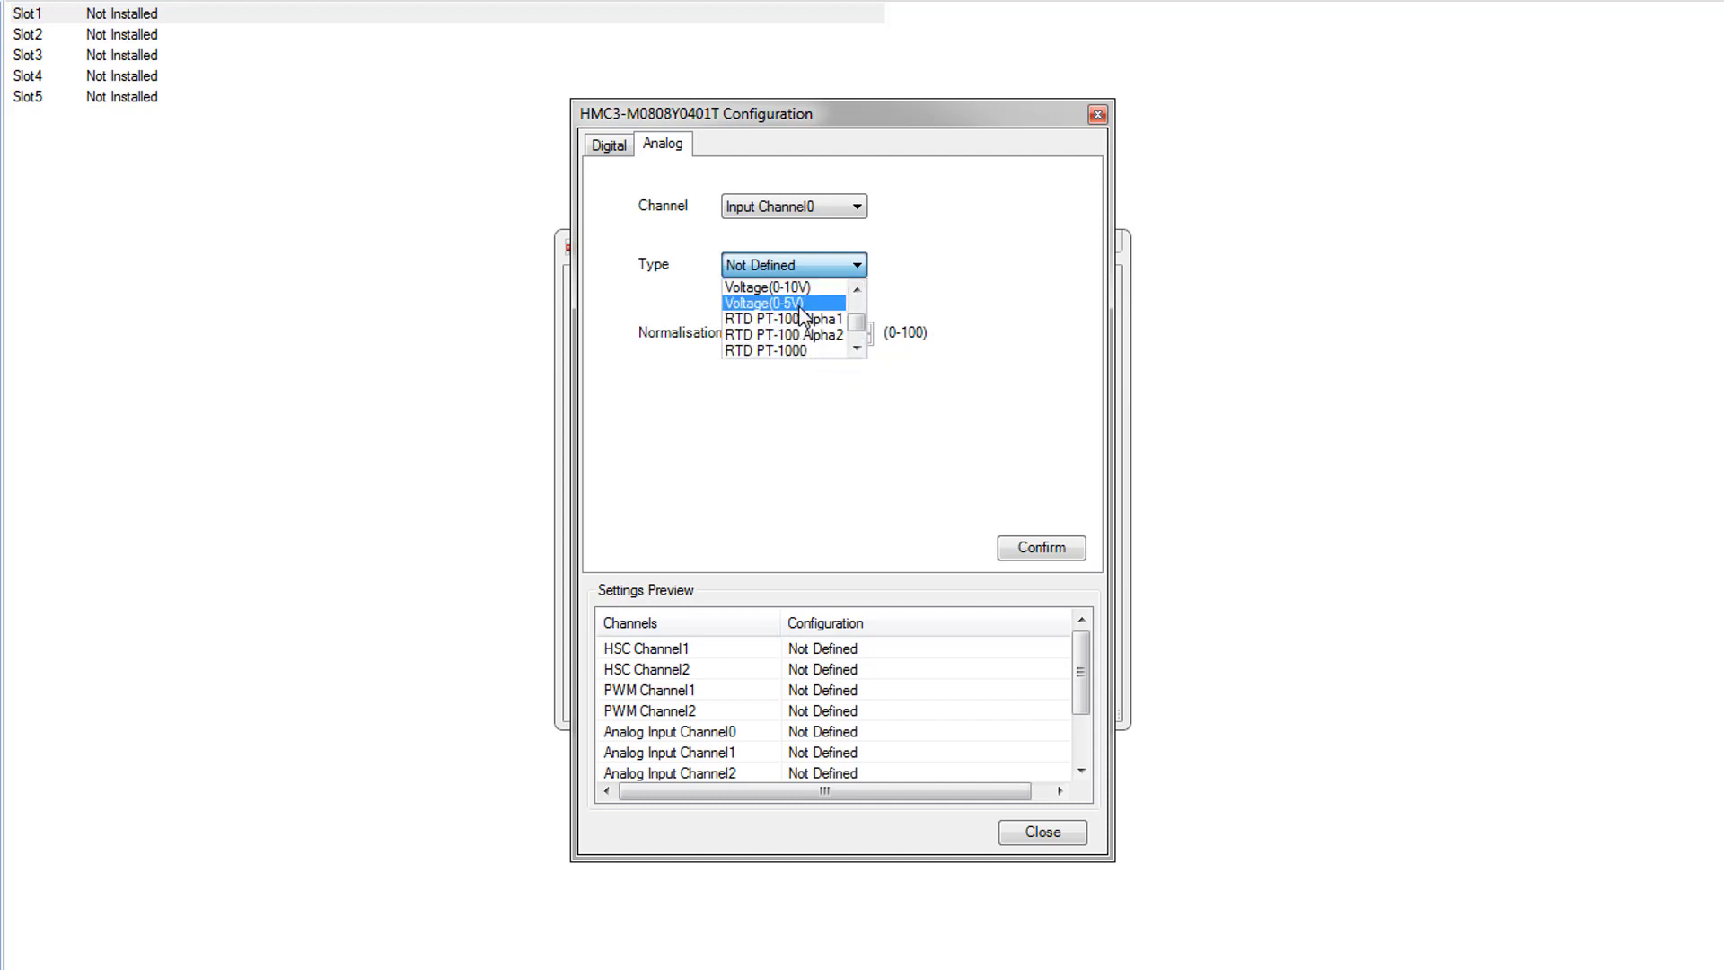
pyautogui.click(798, 302)
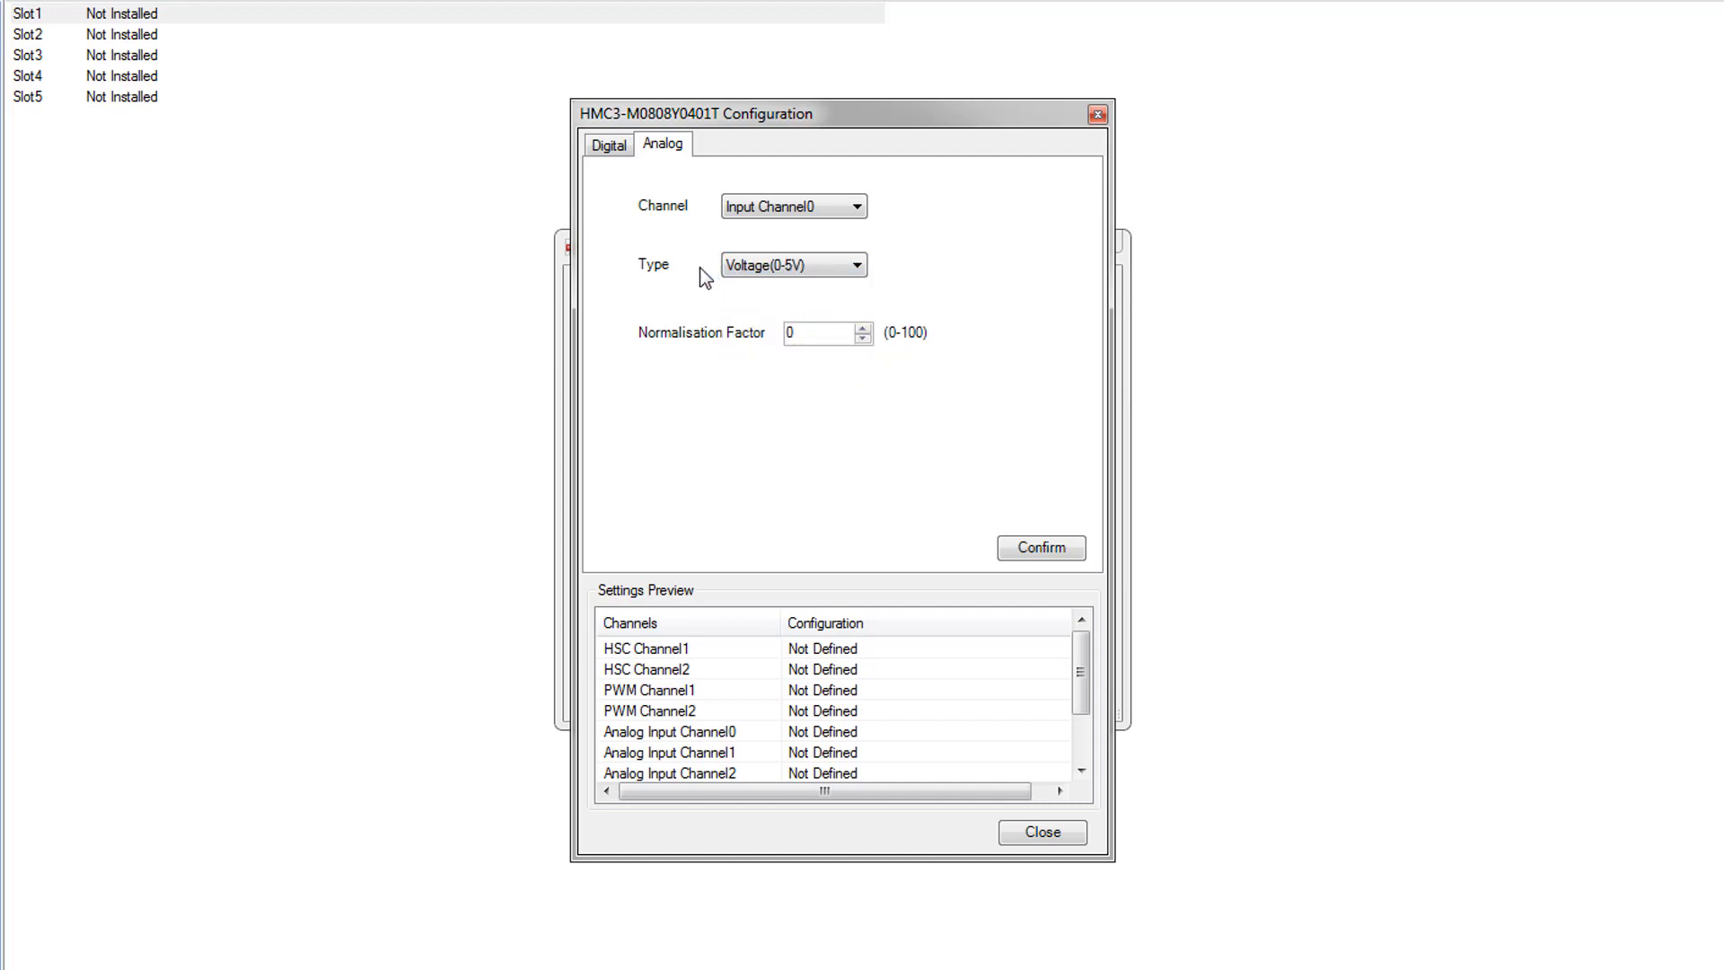
pyautogui.click(1065, 547)
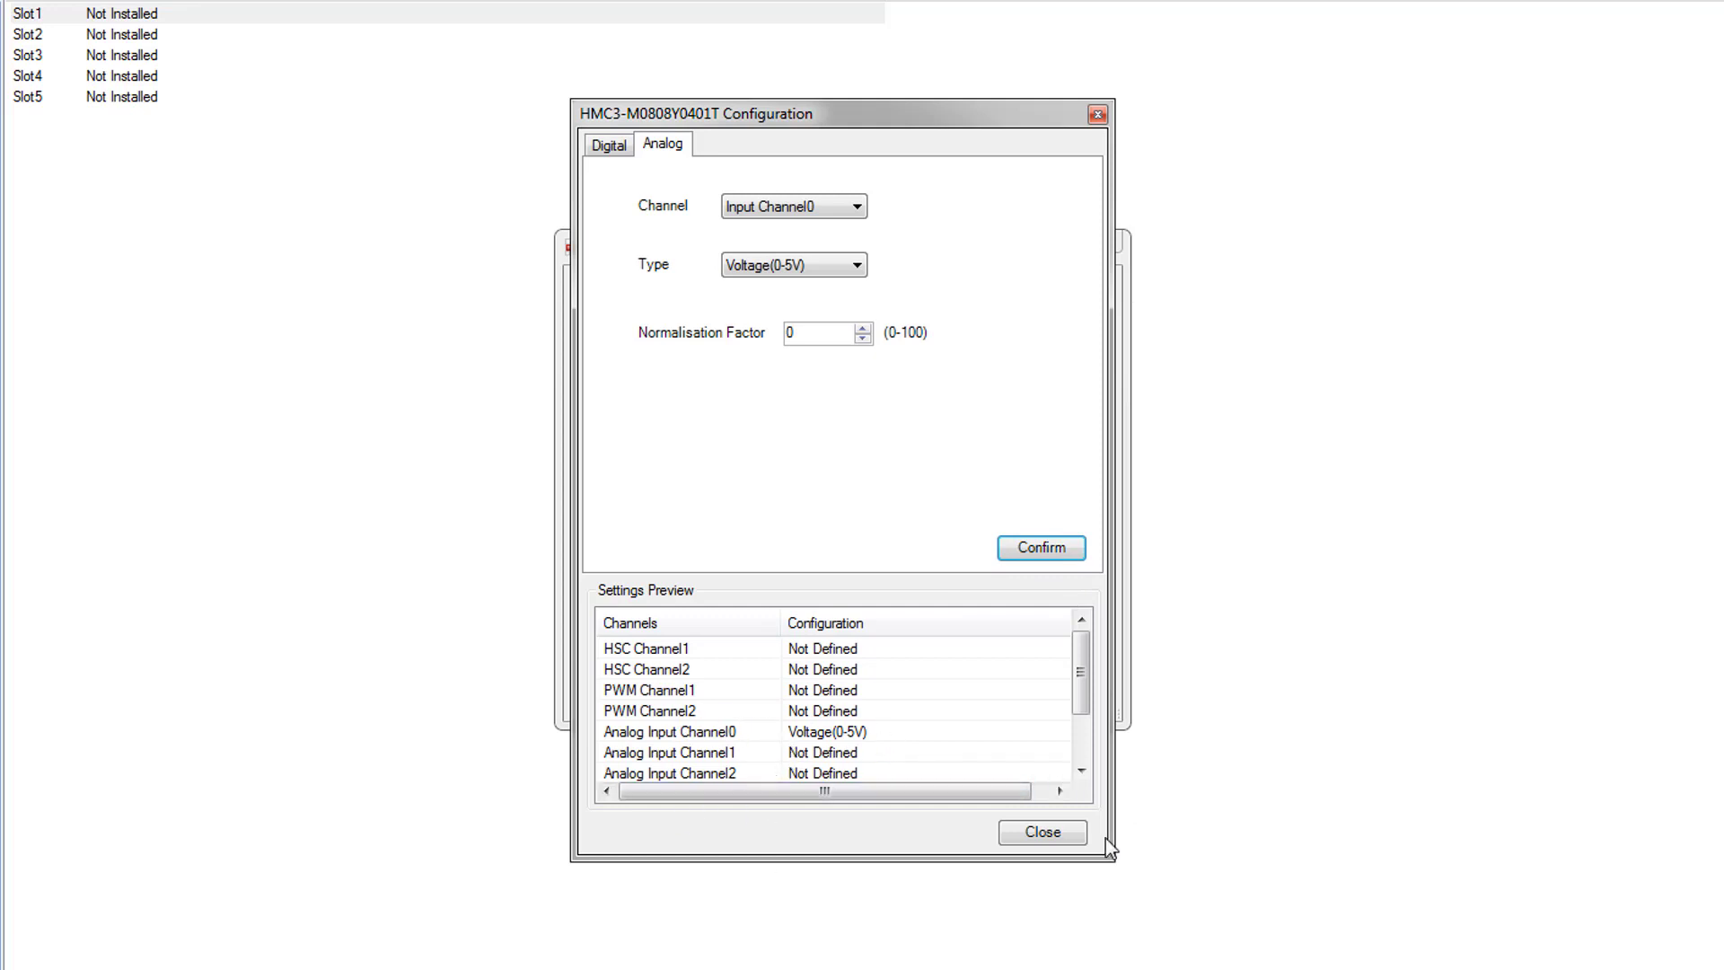
# Step: Close the module configuration, enable Download Configuration Settings for Slot1 and accept the IO allocation
pyautogui.click(1041, 835)
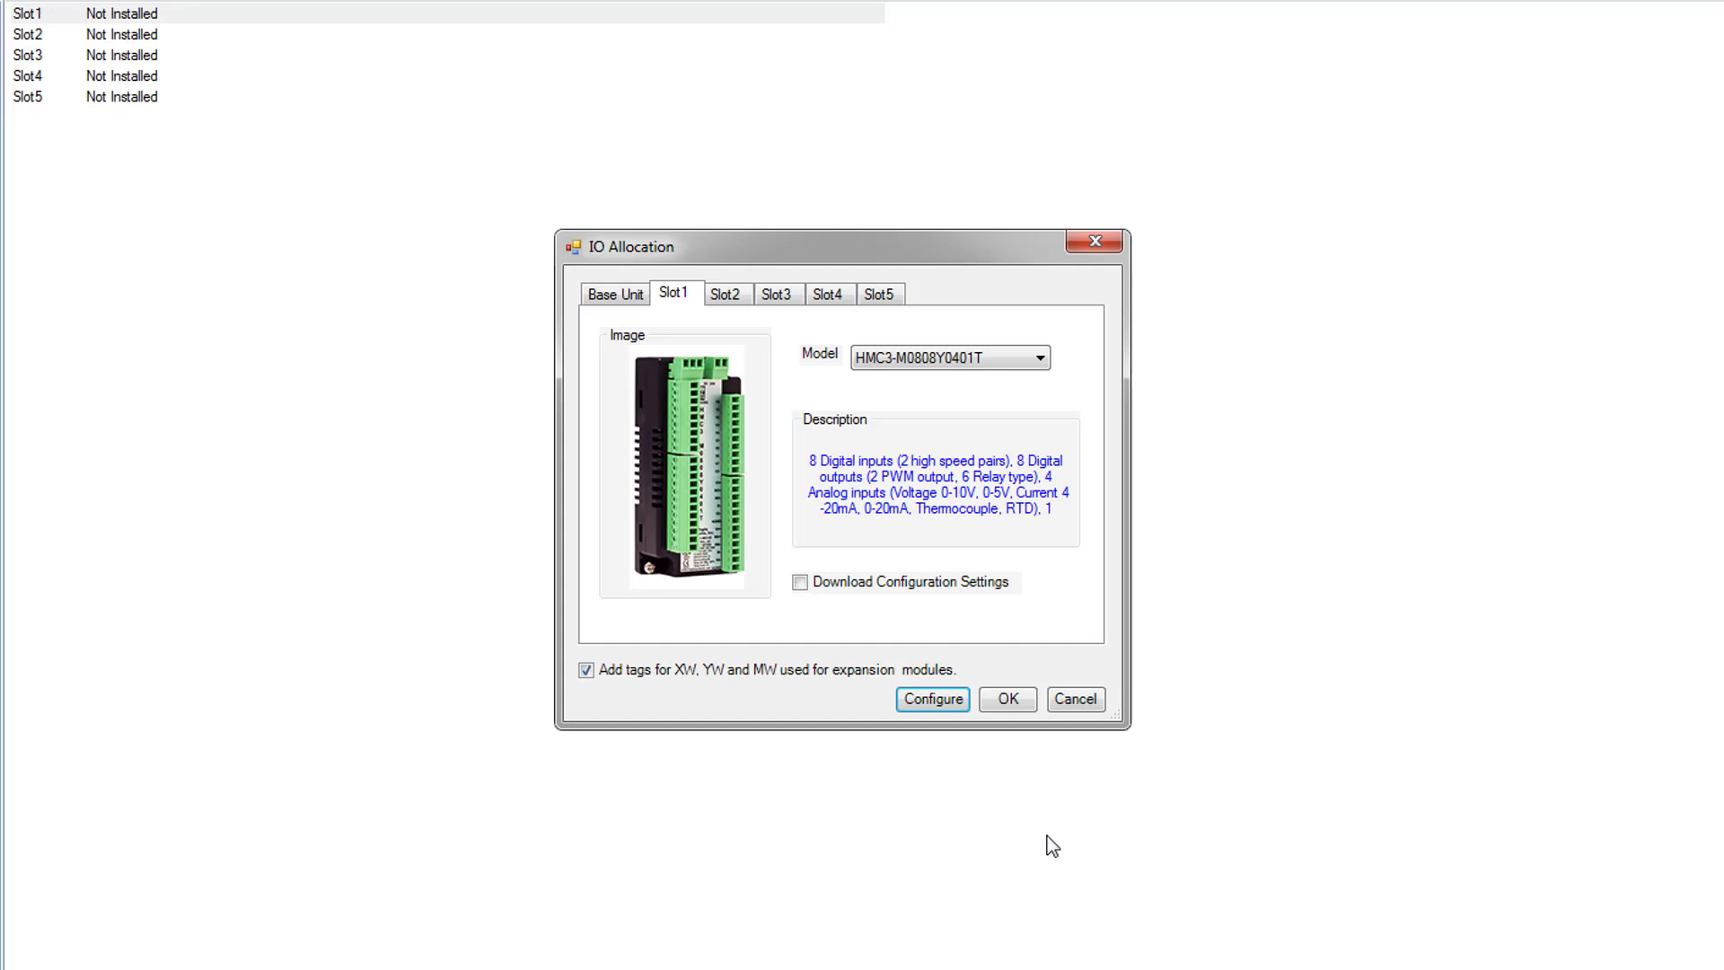
pyautogui.click(802, 585)
pyautogui.click(1006, 699)
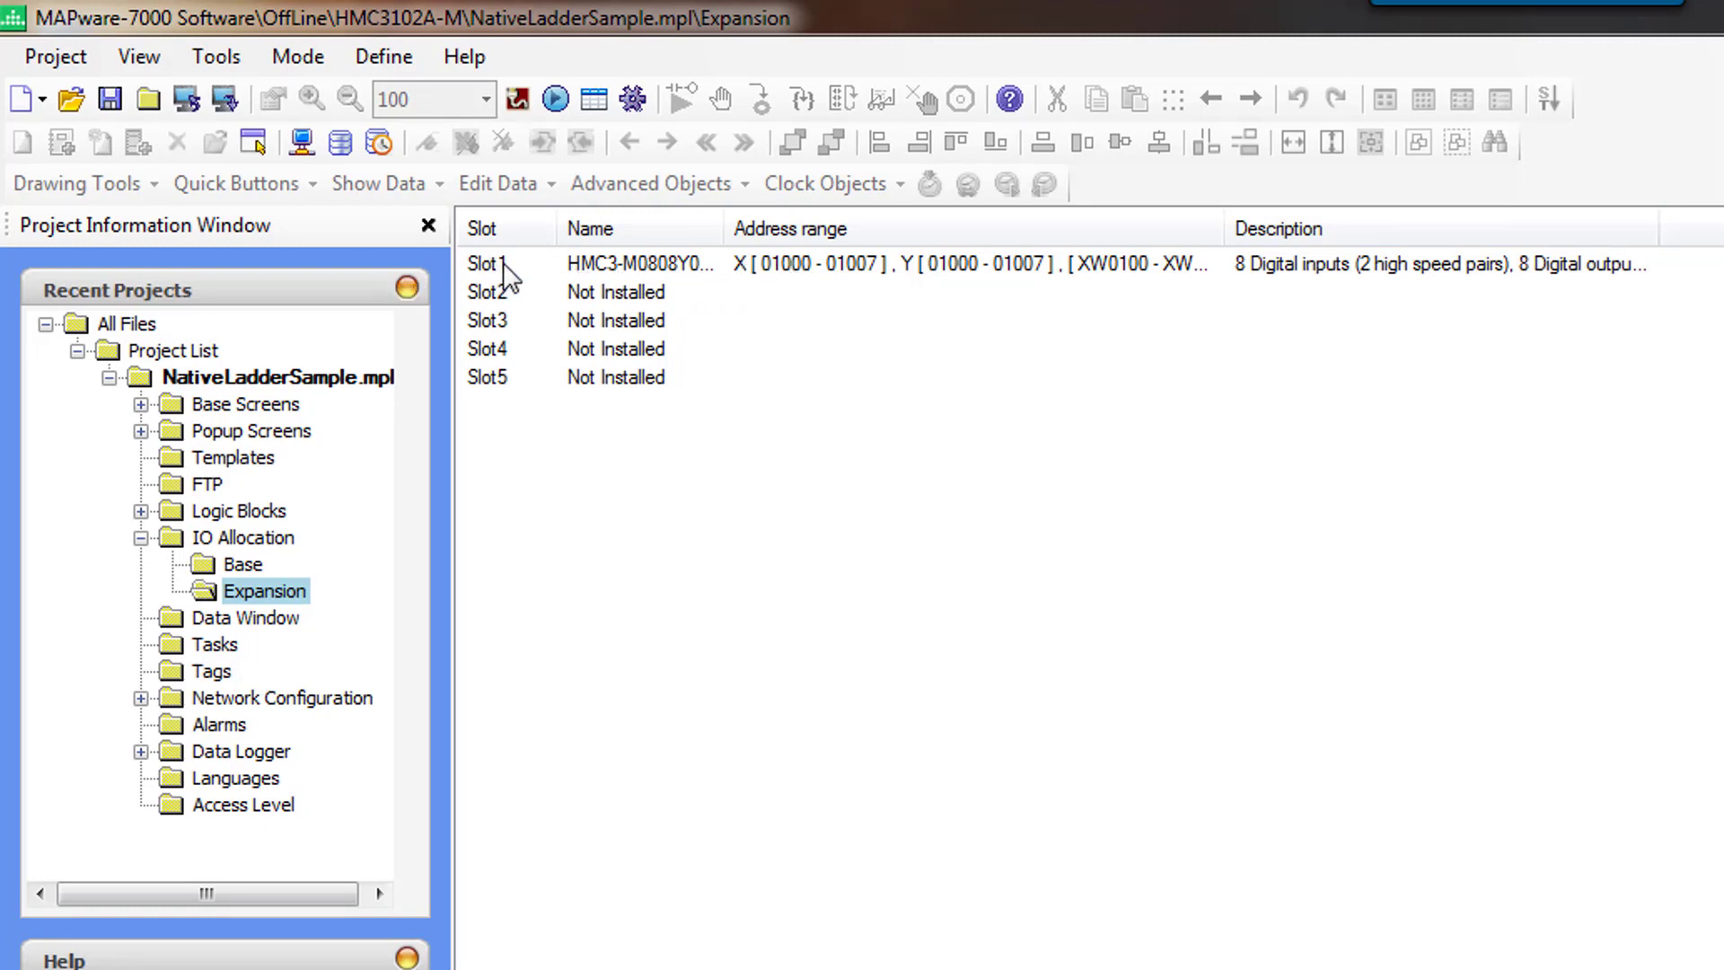
# Step: Check Slot1's address range in the expansion list and the Tags entry in the NativeLadderSample project item summary
pyautogui.click(881, 264)
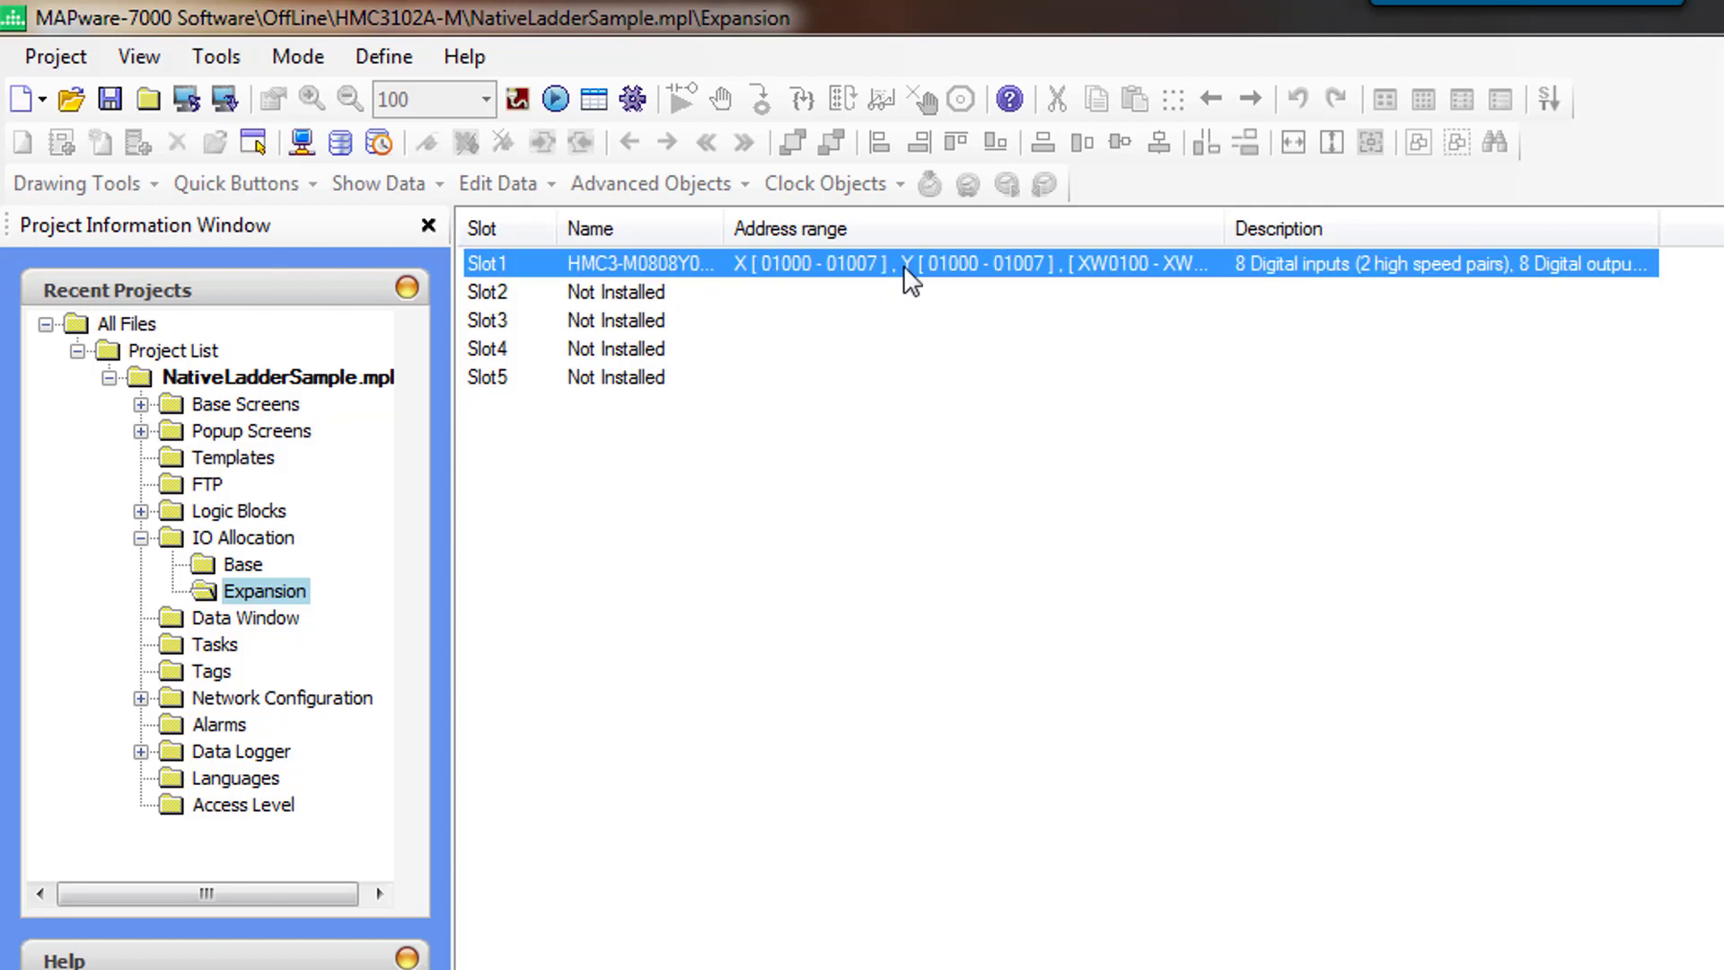
pyautogui.click(175, 350)
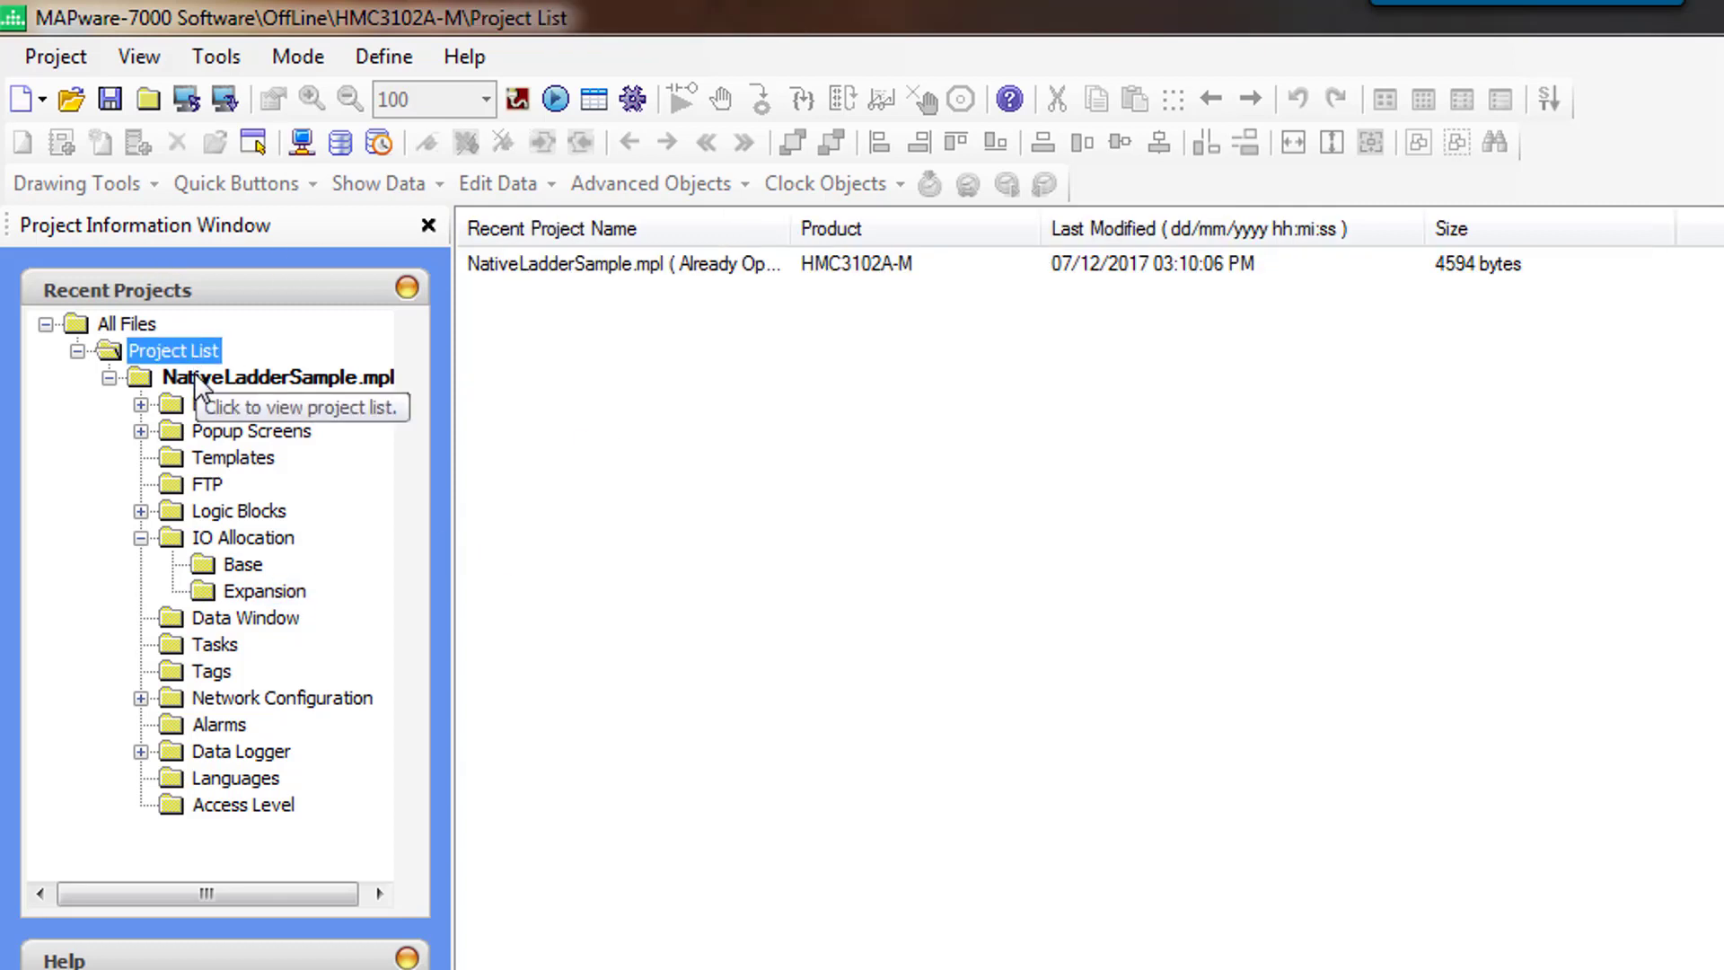
pyautogui.click(198, 379)
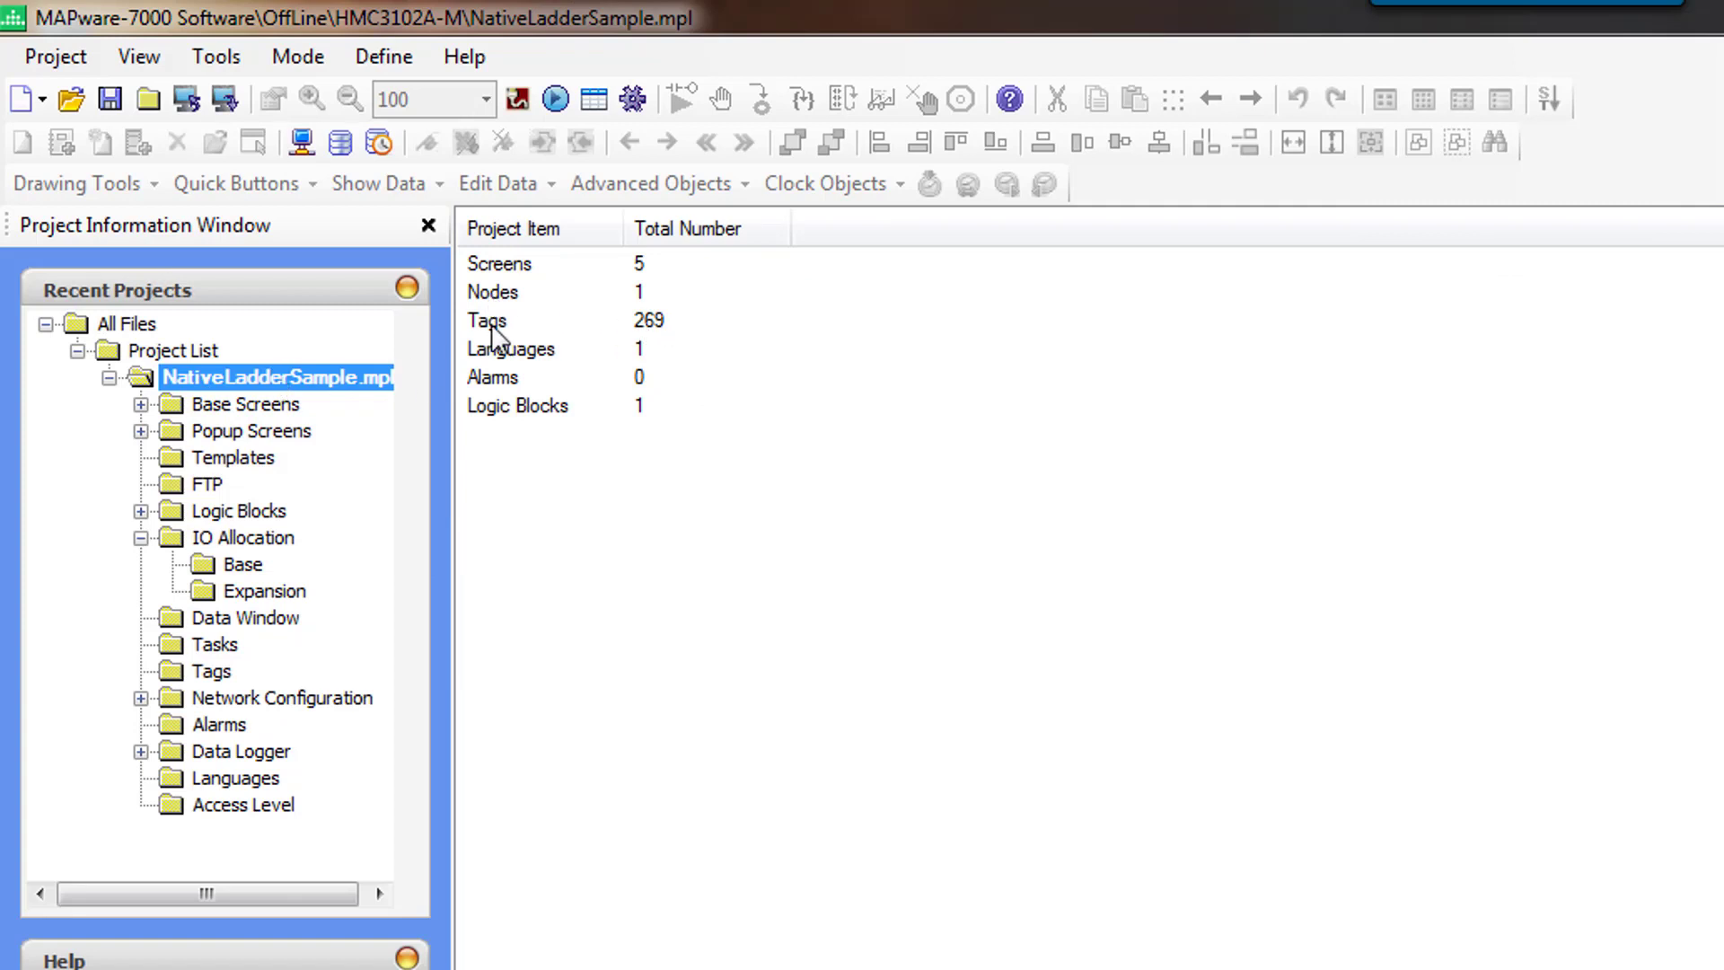
pyautogui.click(657, 329)
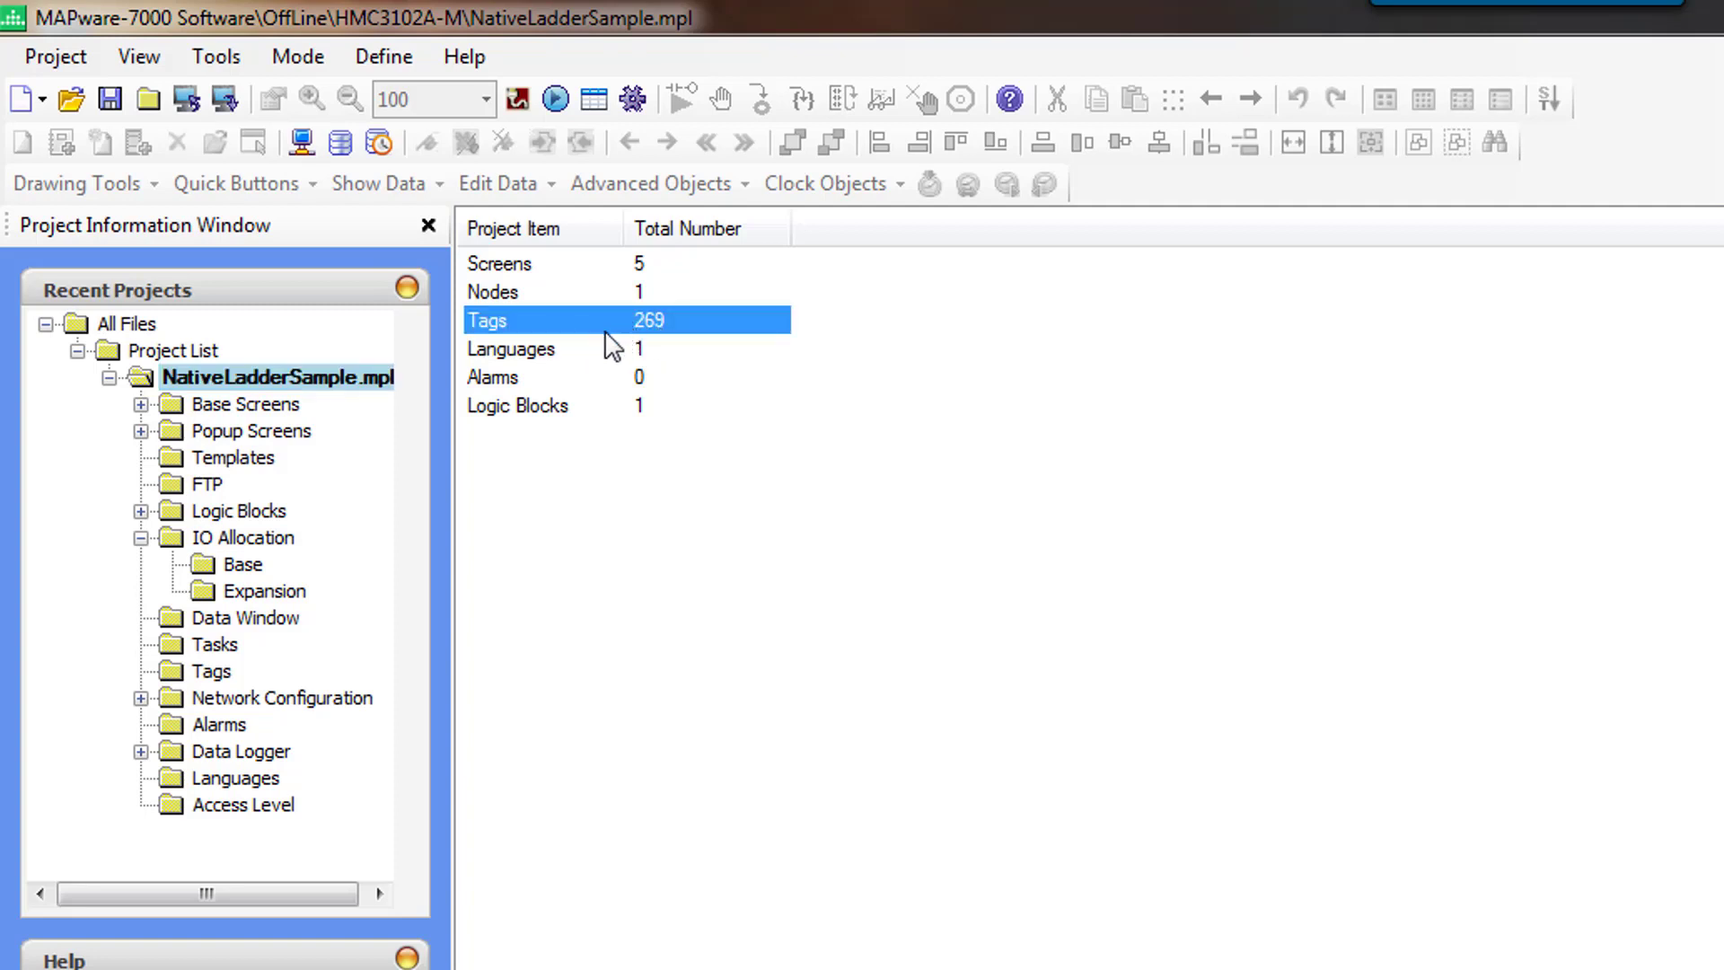
# Step: Open the project's tag list and look through the default tags to where the user-defined Slot01 tags begin
pyautogui.click(213, 671)
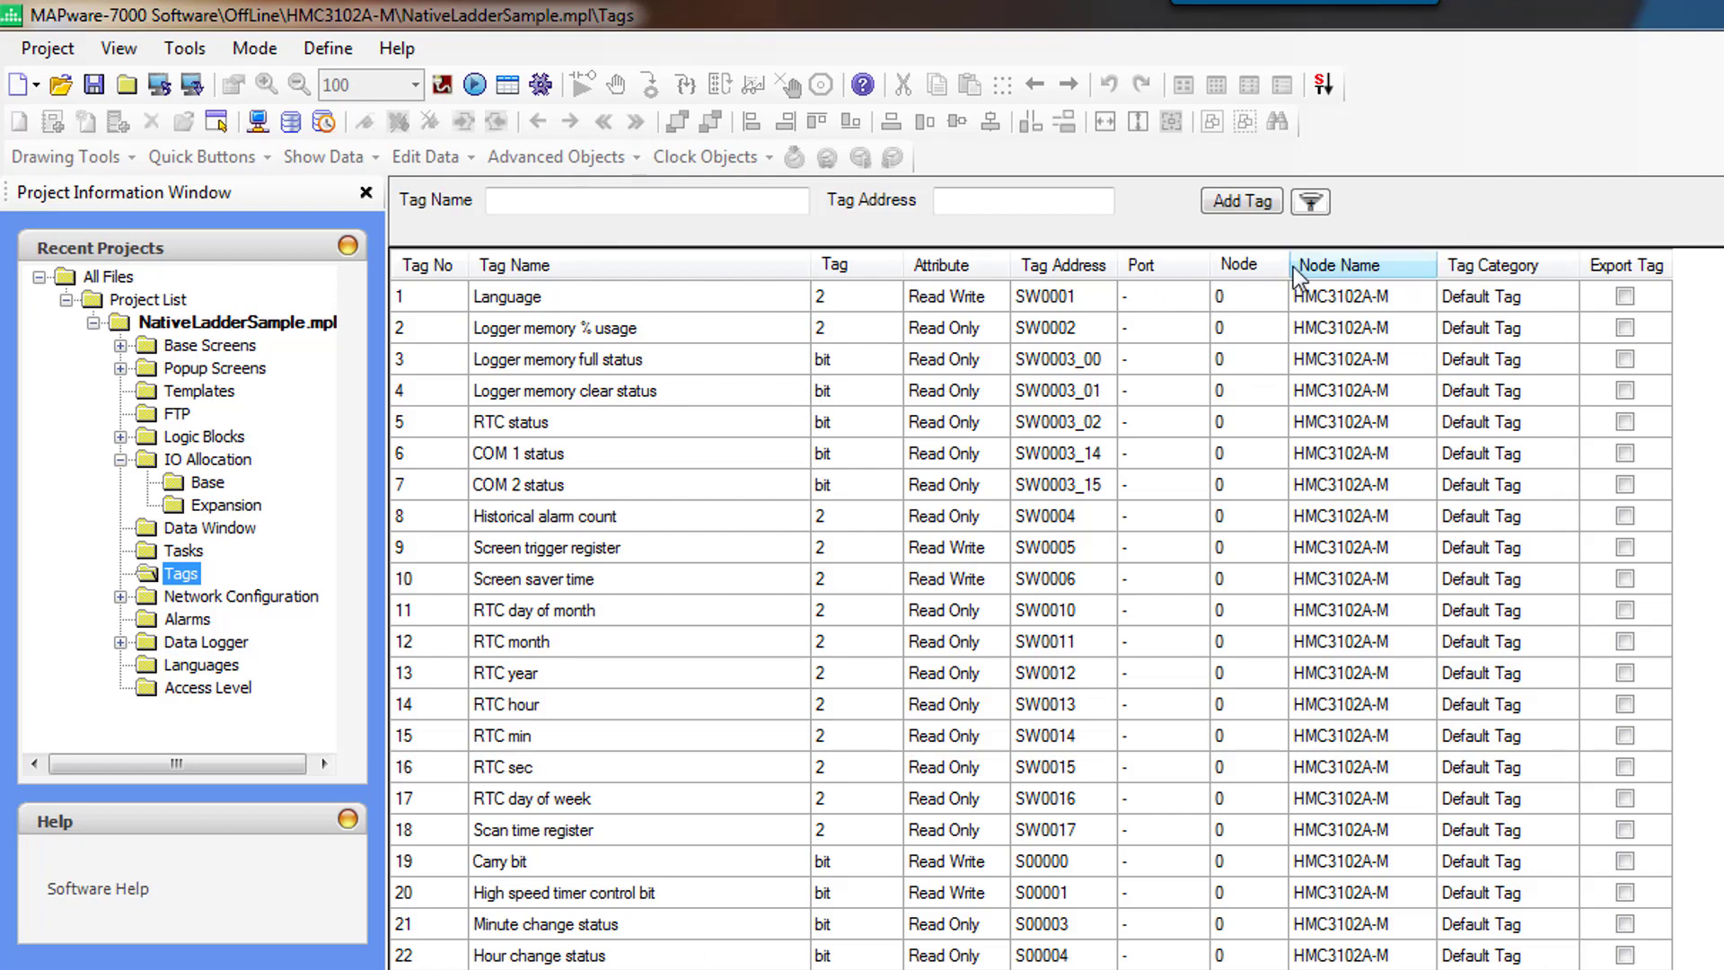
pyautogui.click(1053, 294)
pyautogui.scroll(-12, 1265, 417)
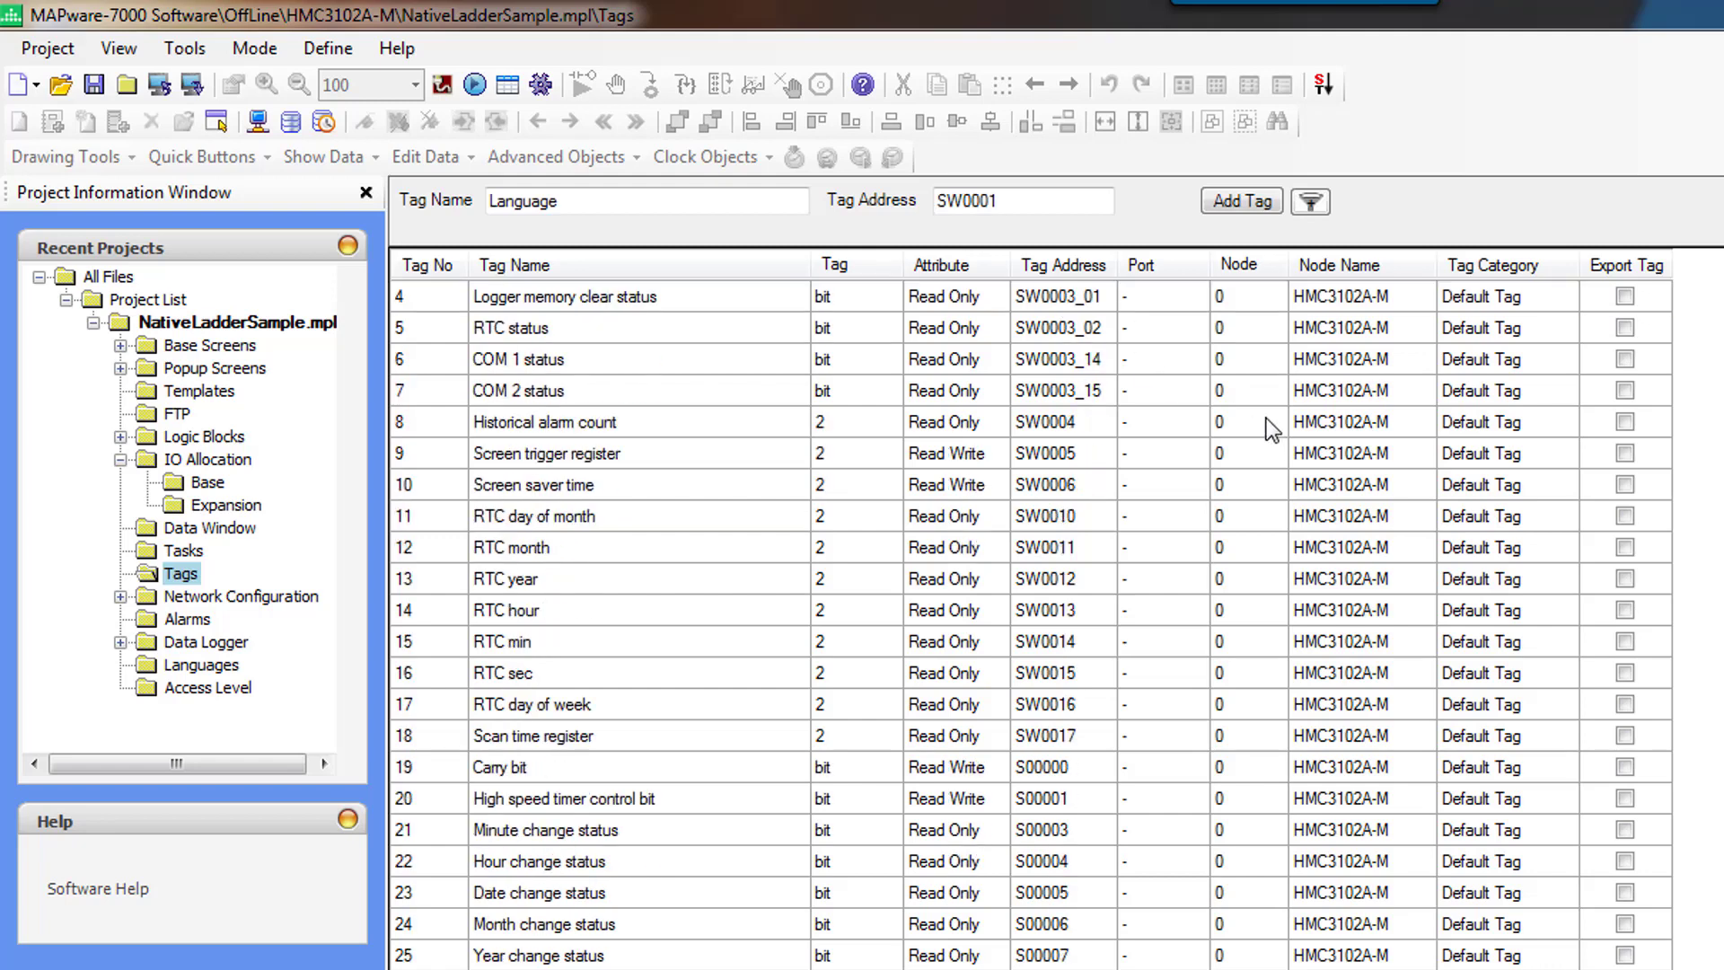
pyautogui.scroll(-20, 1267, 423)
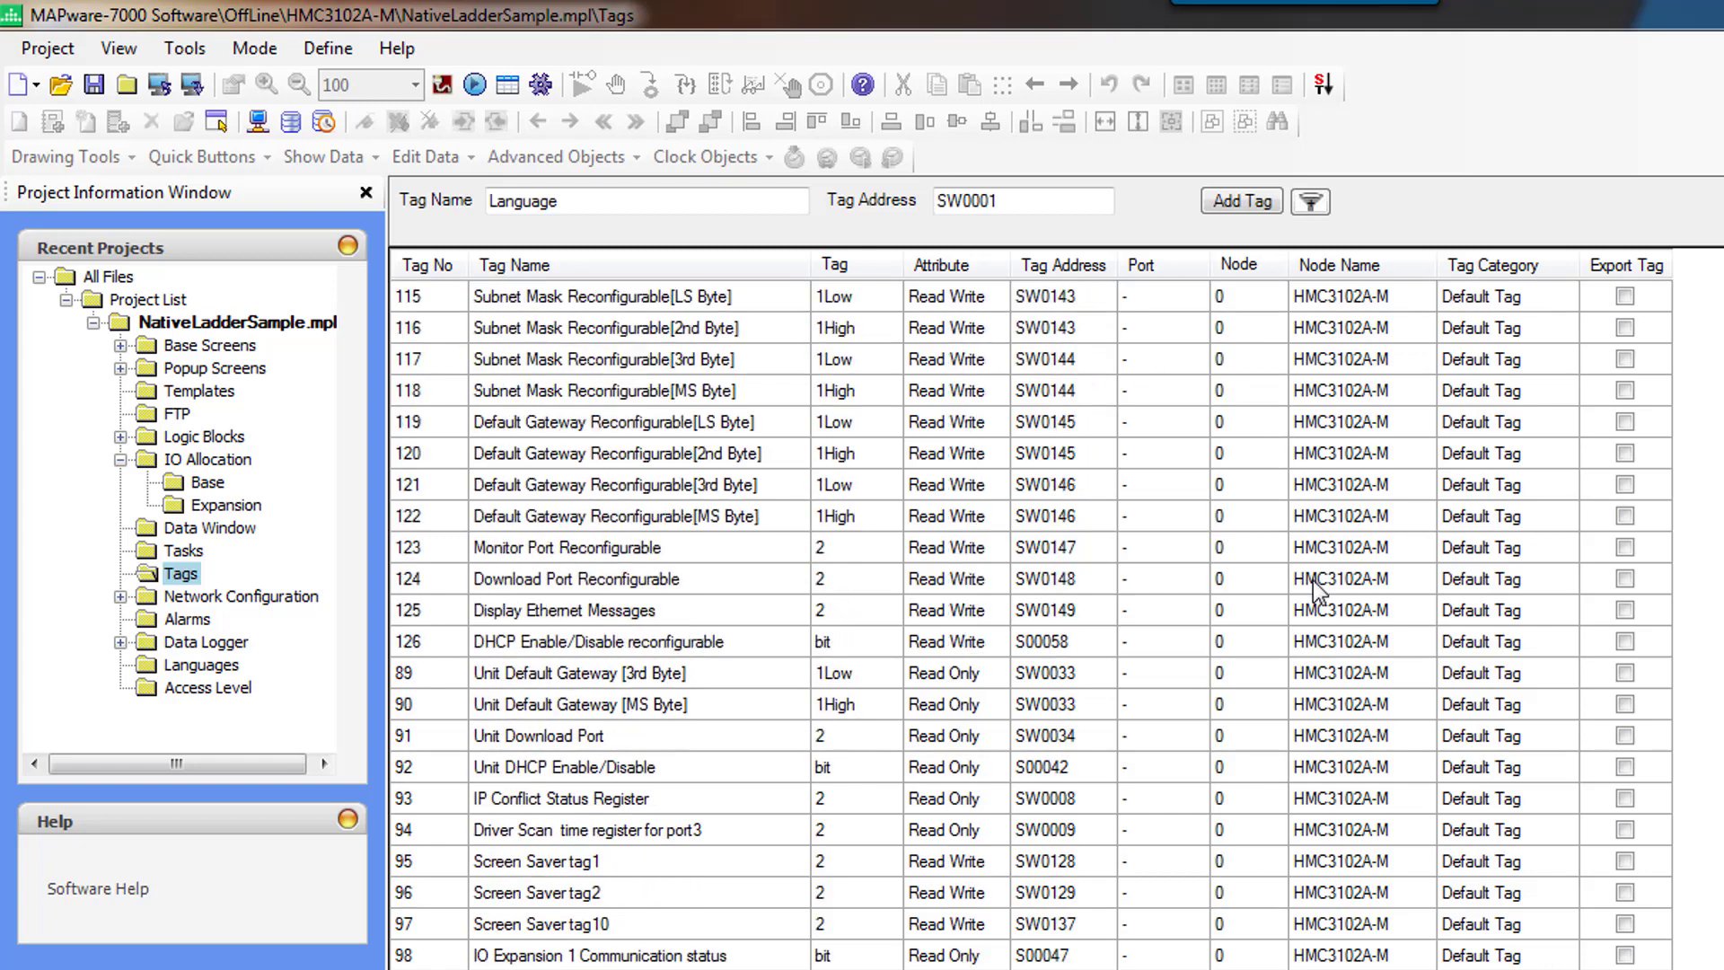
pyautogui.scroll(-15, 1311, 610)
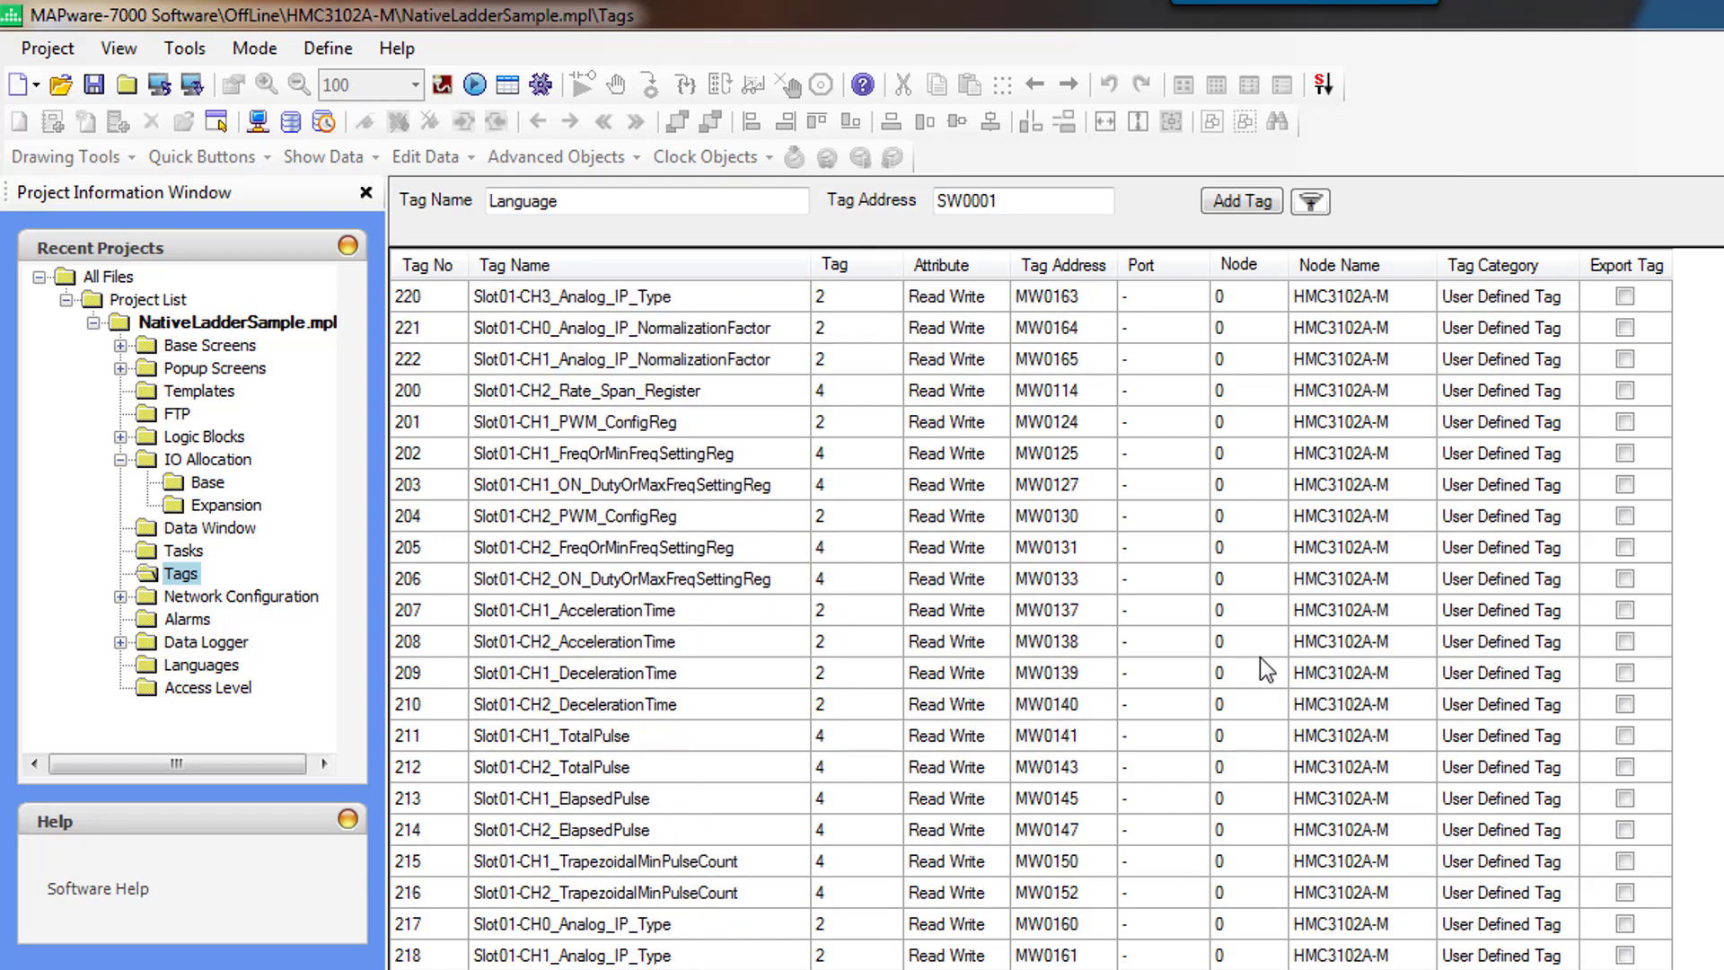
pyautogui.scroll(13, 1266, 647)
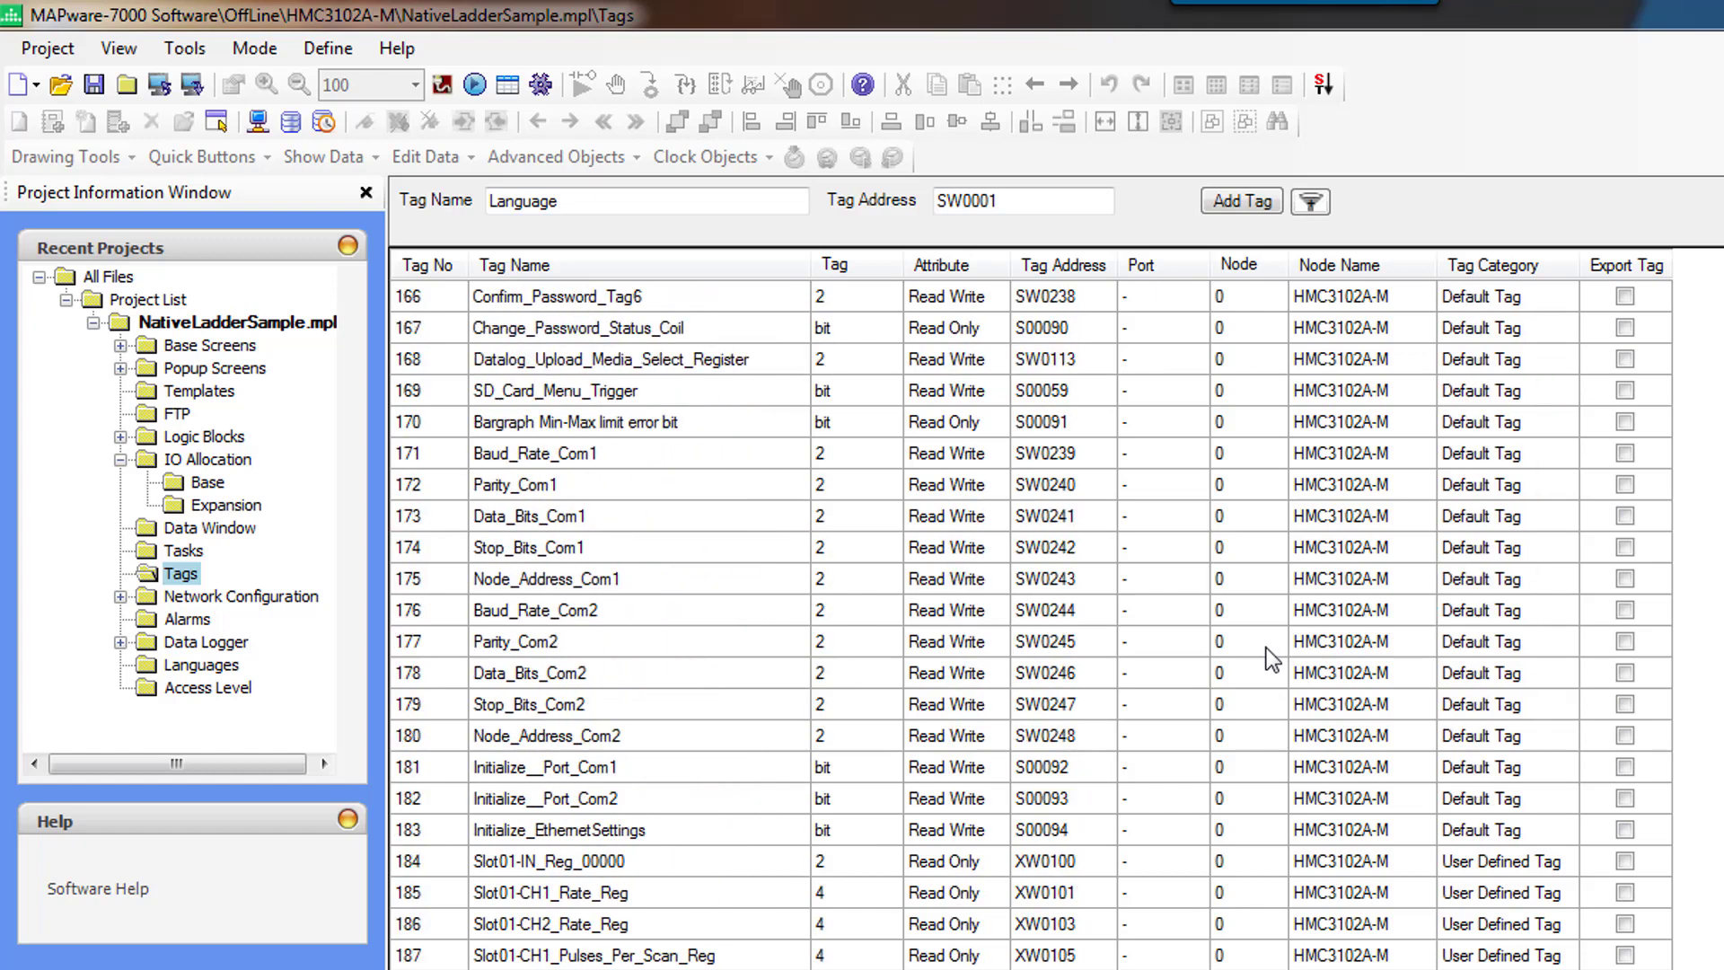
pyautogui.scroll(-5, 1266, 649)
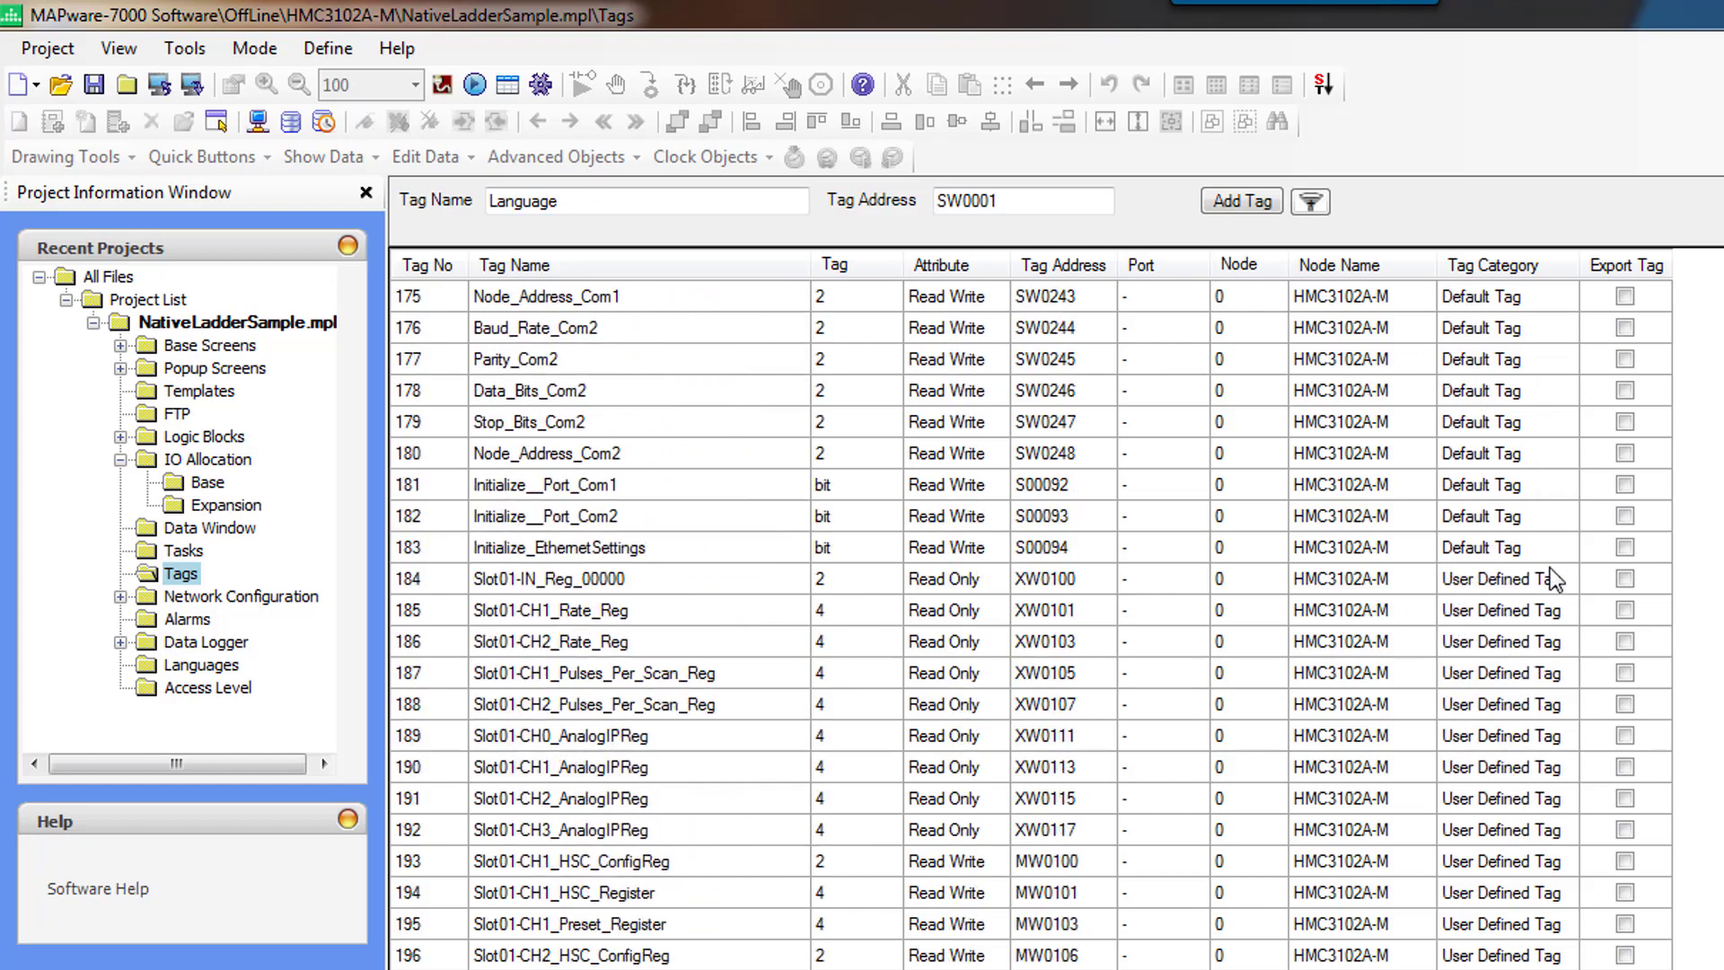
# Step: Examine the user-defined Slot01 tags from Slot01-IN_Reg_00000 through the analog registers to the input coils
pyautogui.click(632, 581)
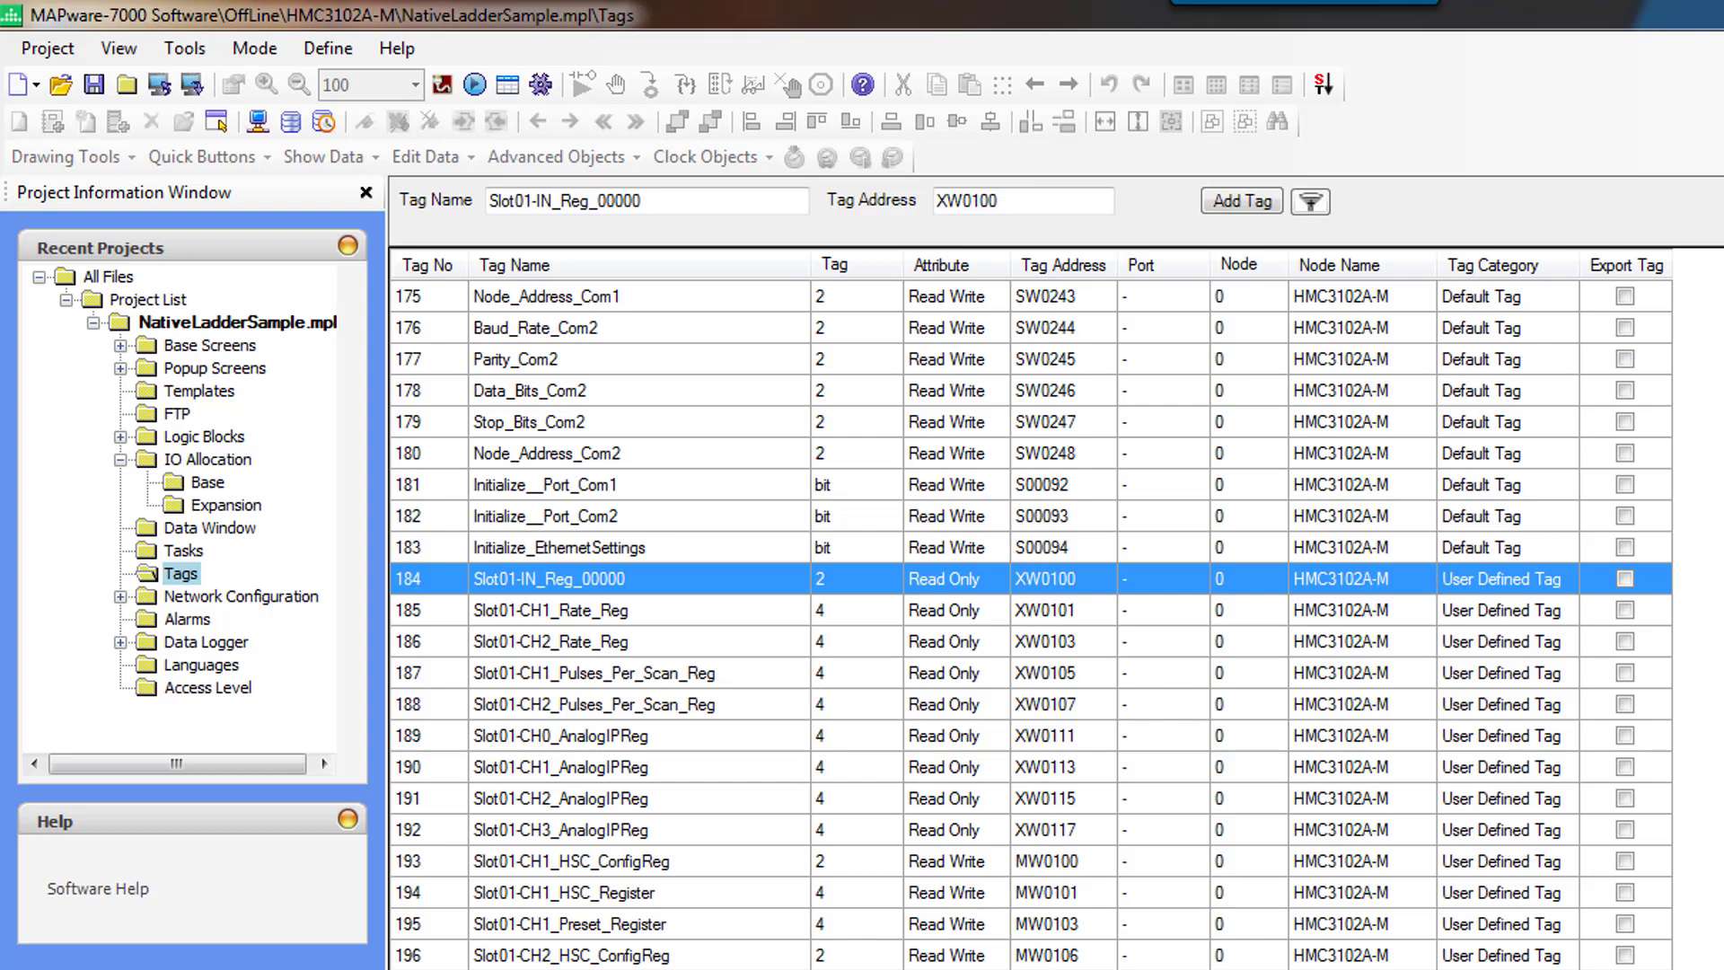
pyautogui.scroll(-6, 1031, 629)
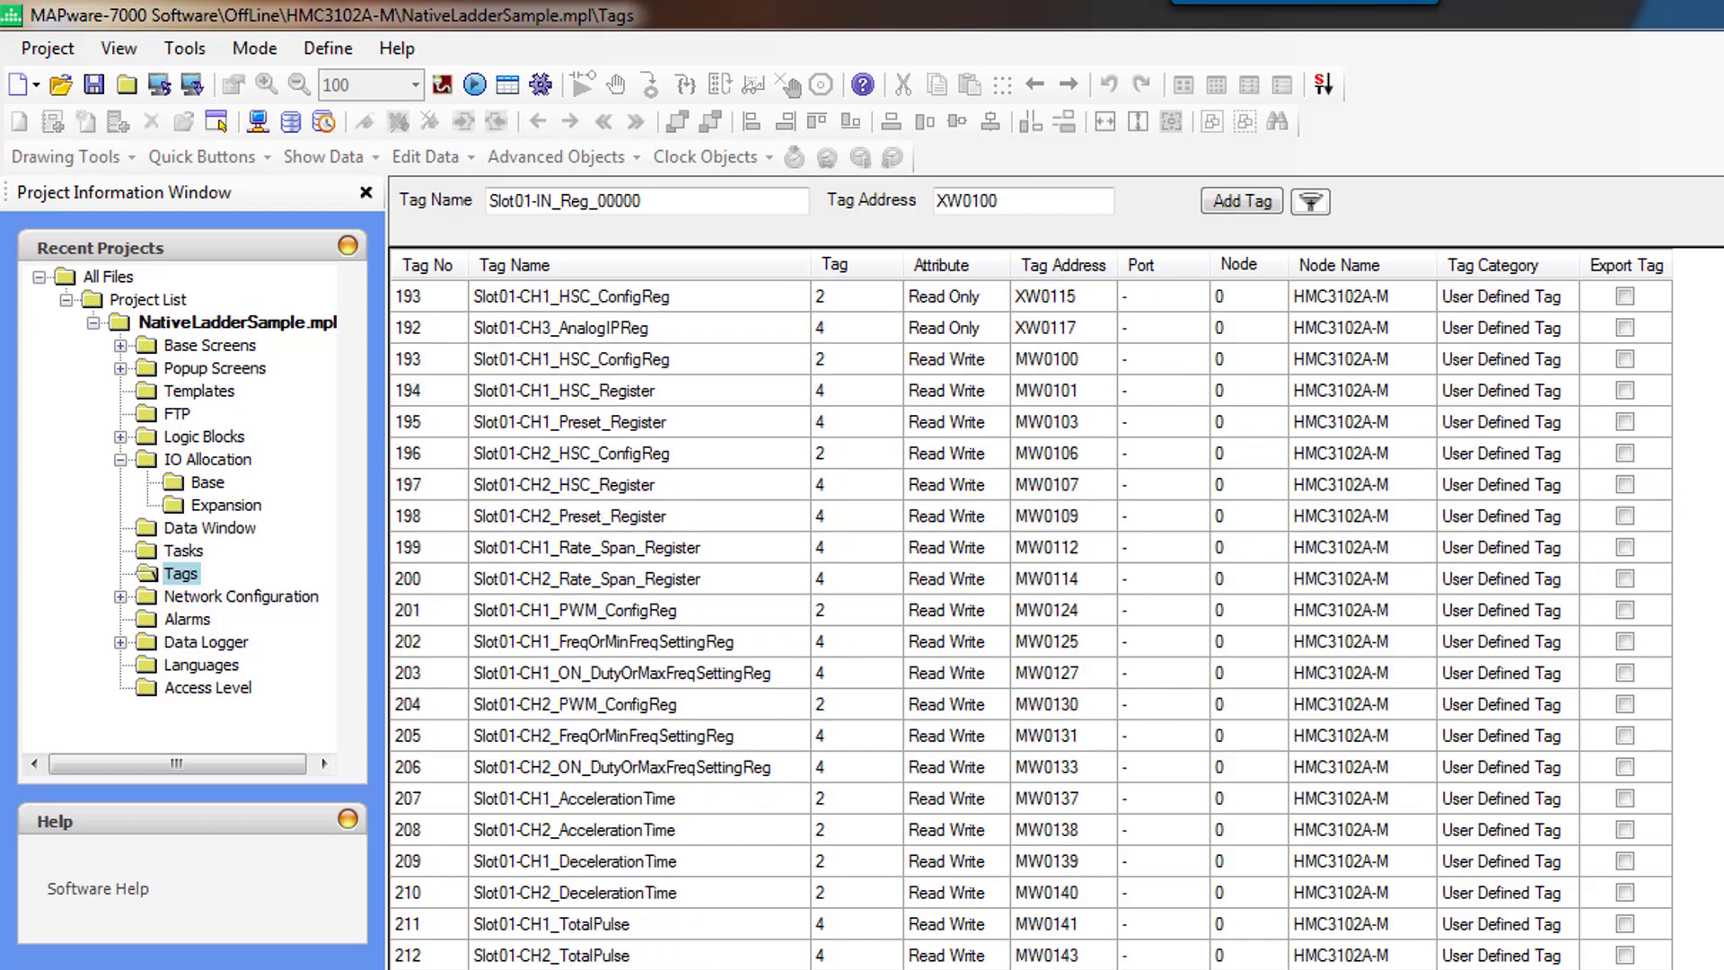
pyautogui.scroll(-4, 1031, 629)
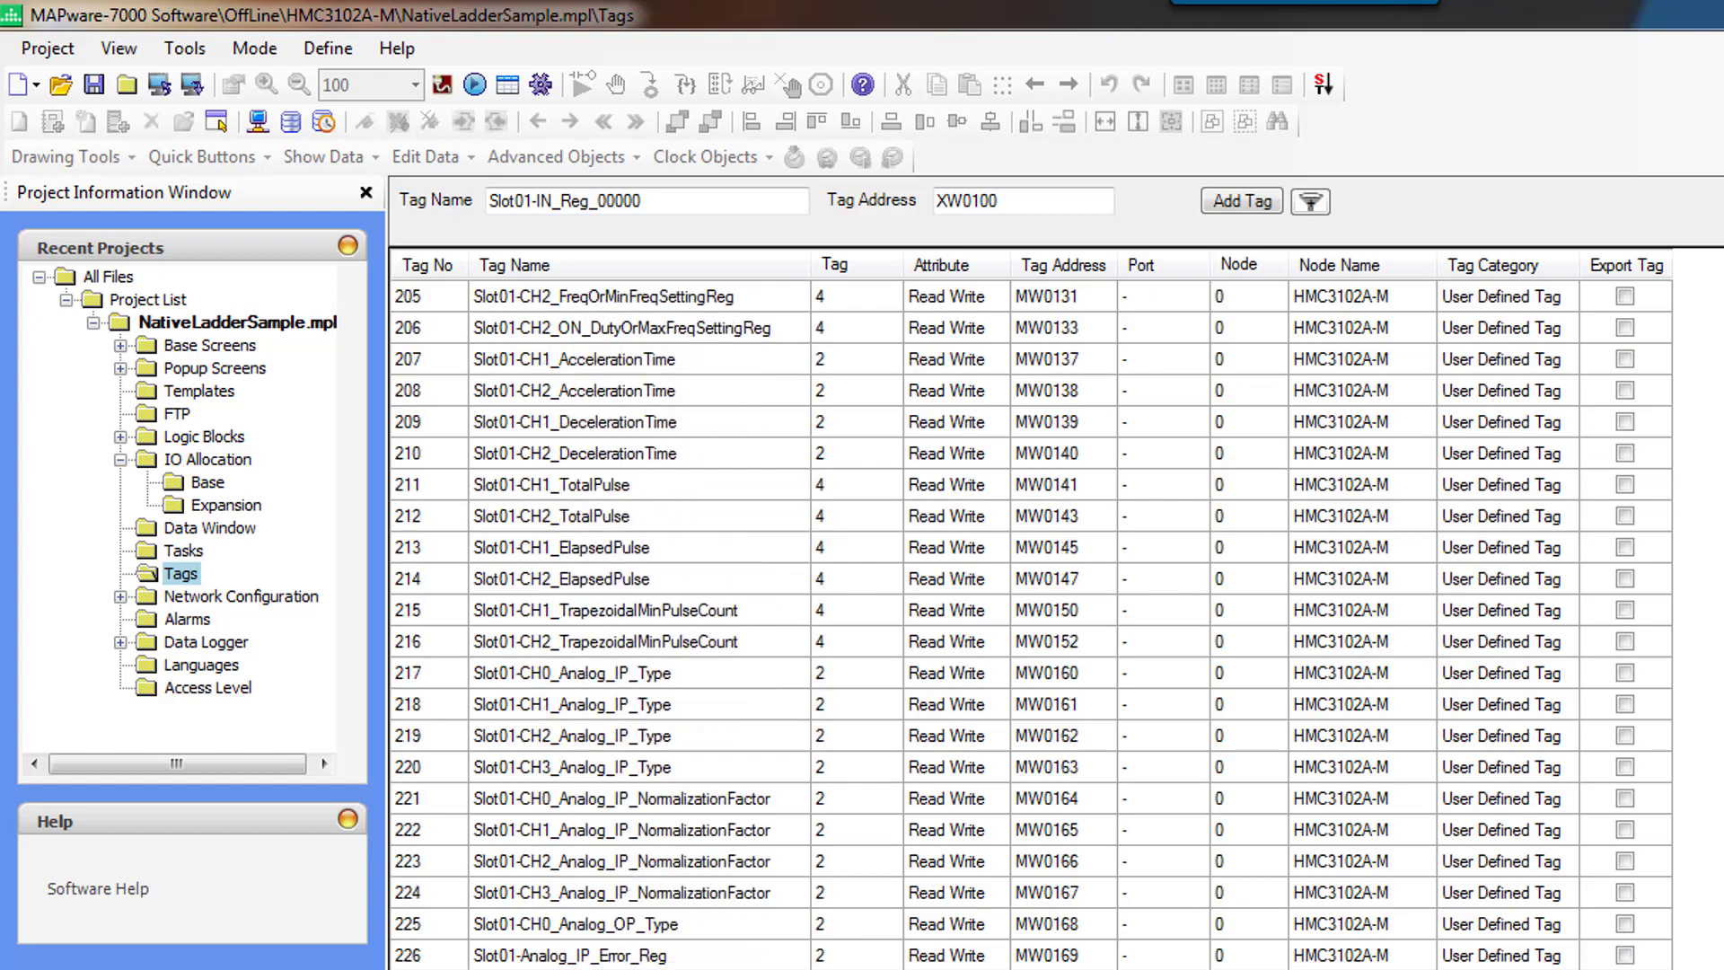
pyautogui.scroll(-2, 1031, 628)
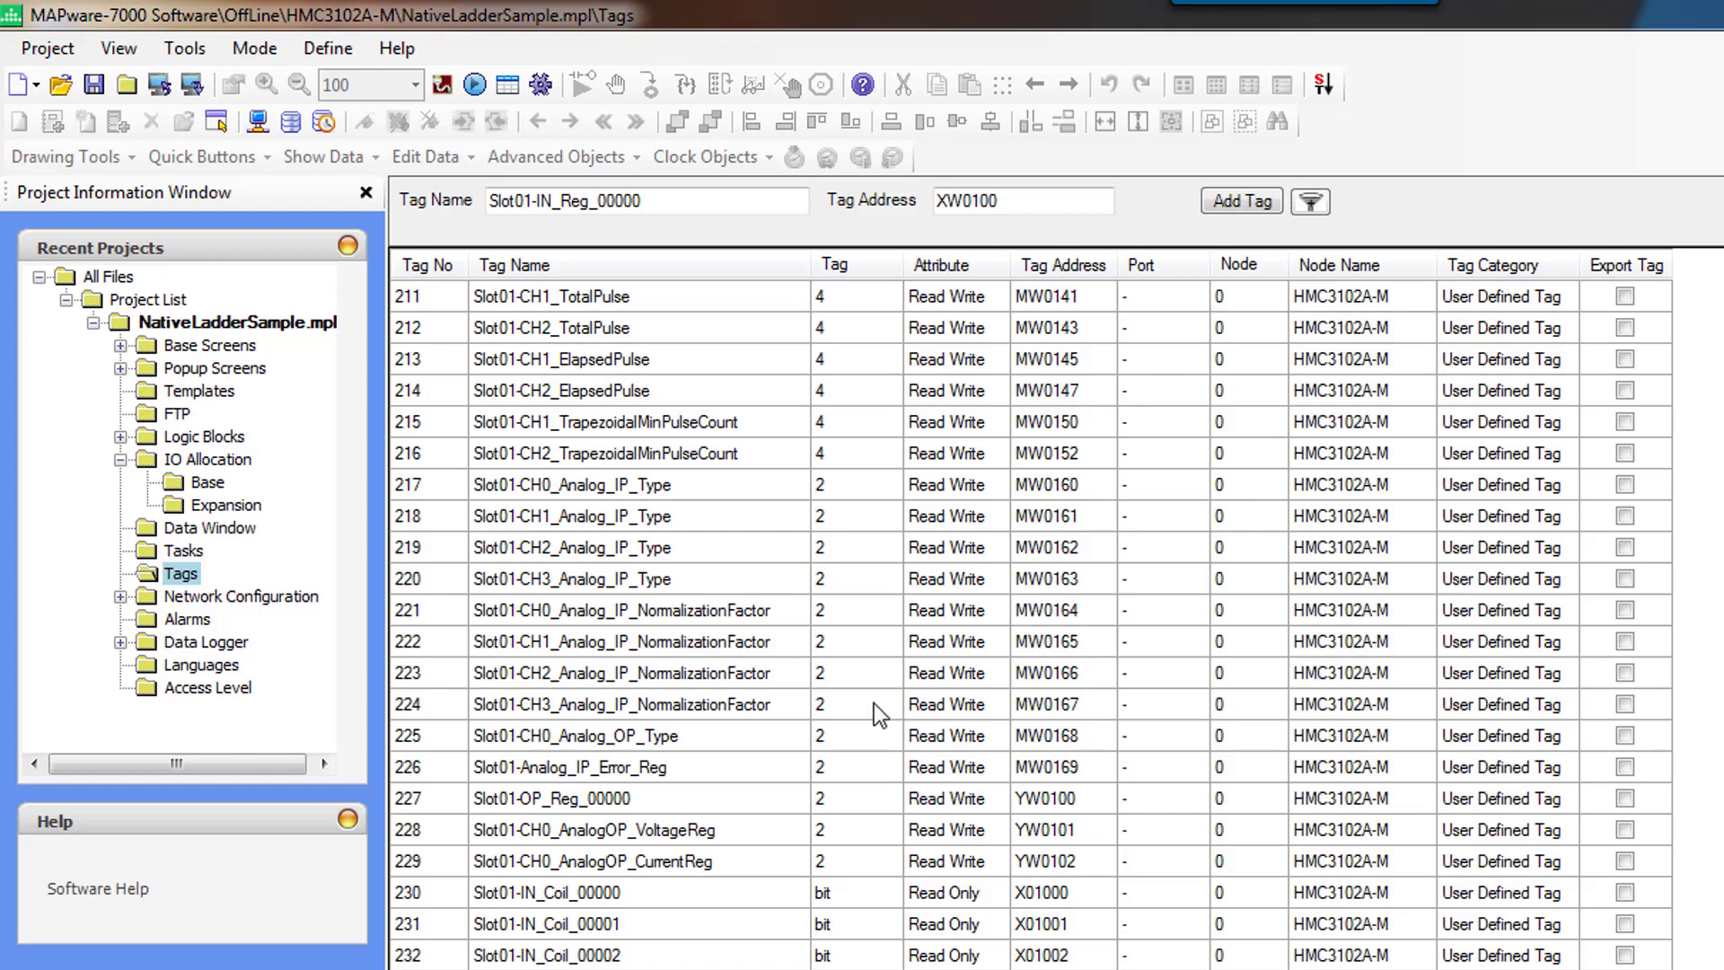
pyautogui.scroll(-2, 658, 952)
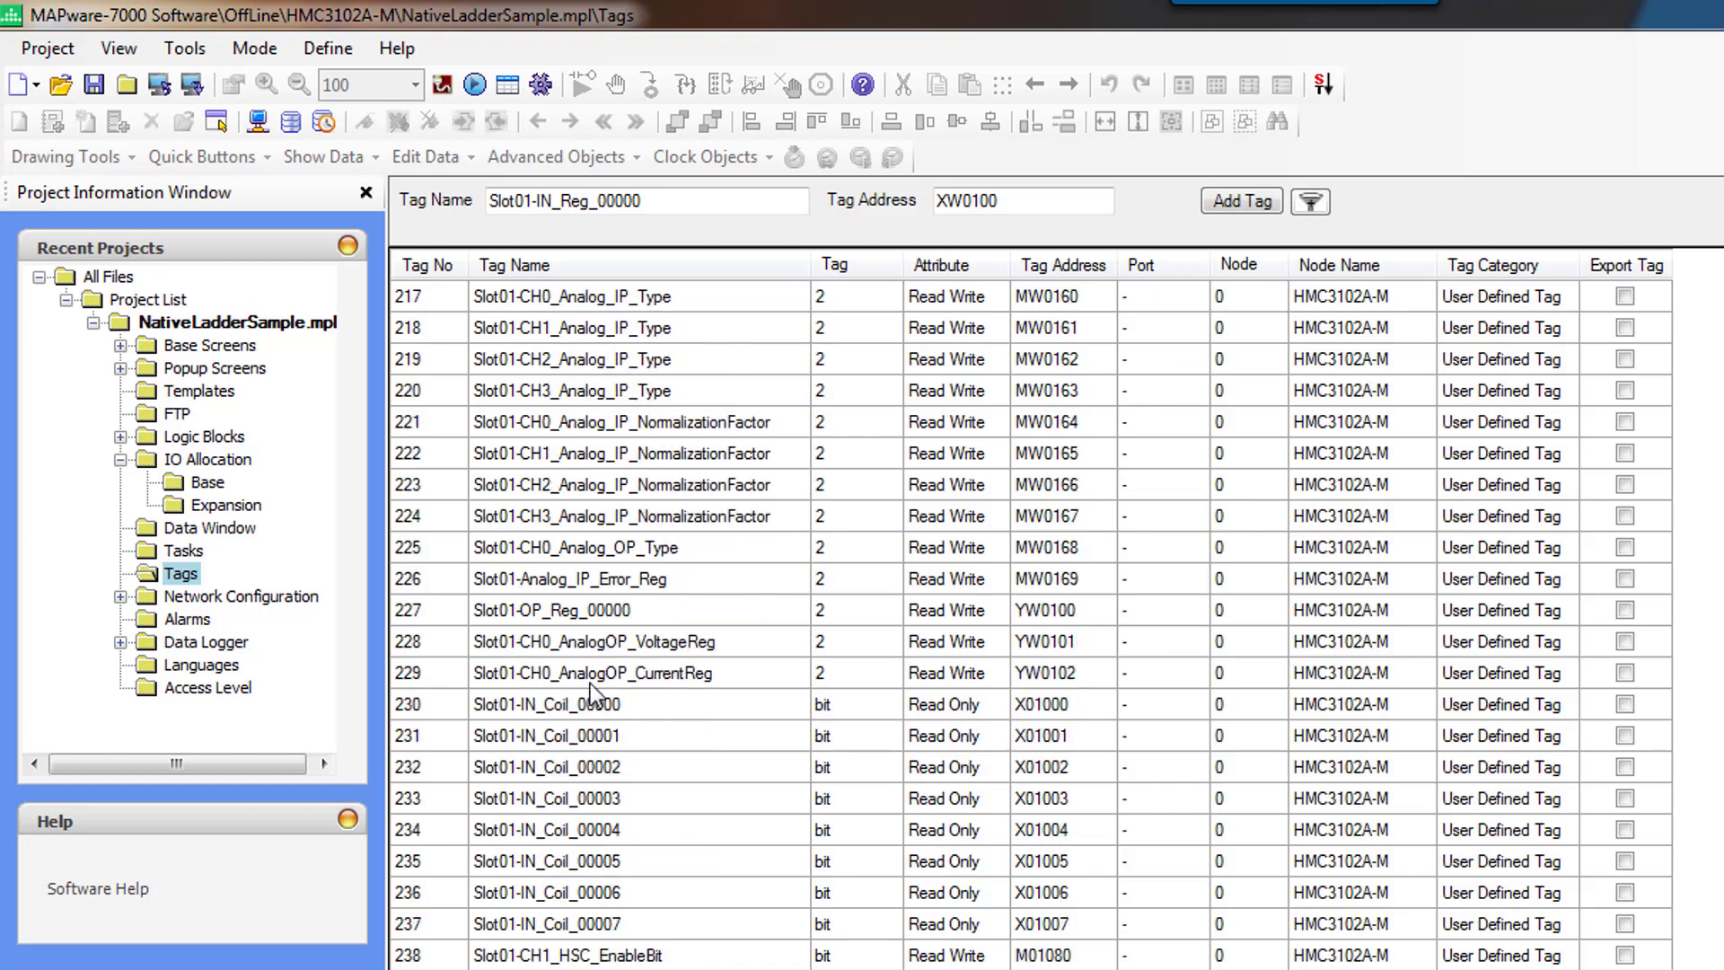